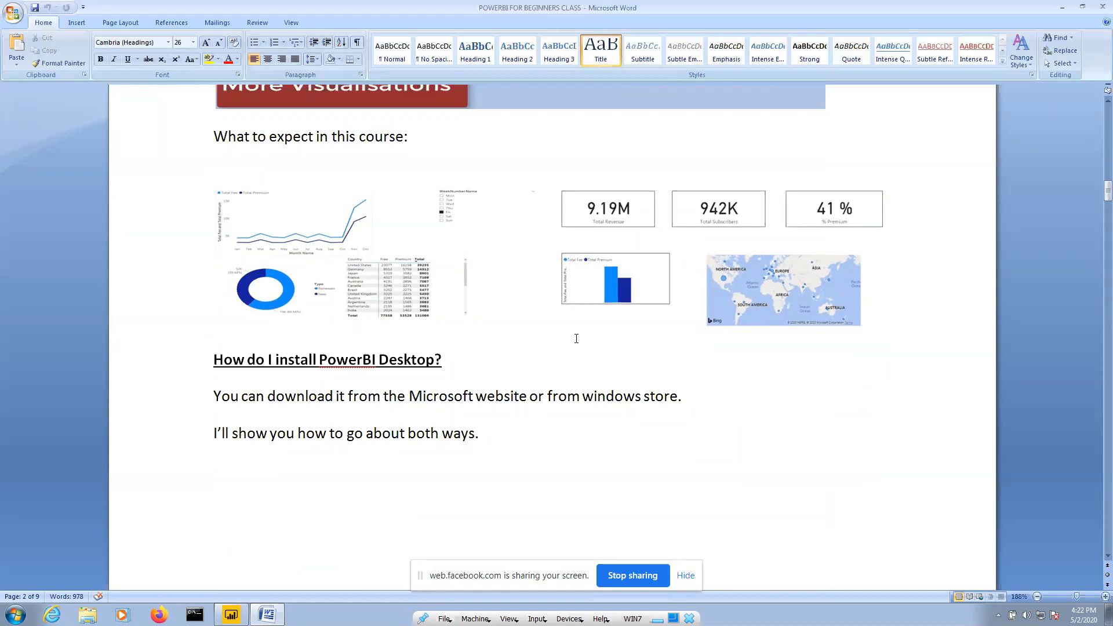
Scroll the Word course notes down to the 'How do I install PowerBI Desktop?' section
scroll(567, 372, down, 3)
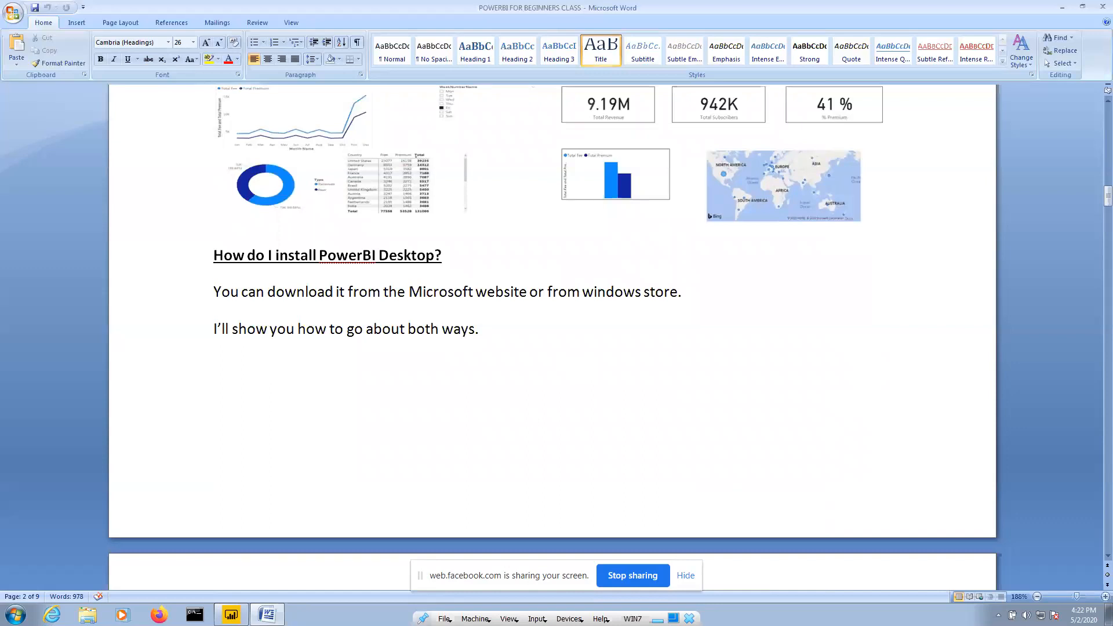
Open the Microsoft Store app by searching 'windows app' in the Start menu
click(658, 619)
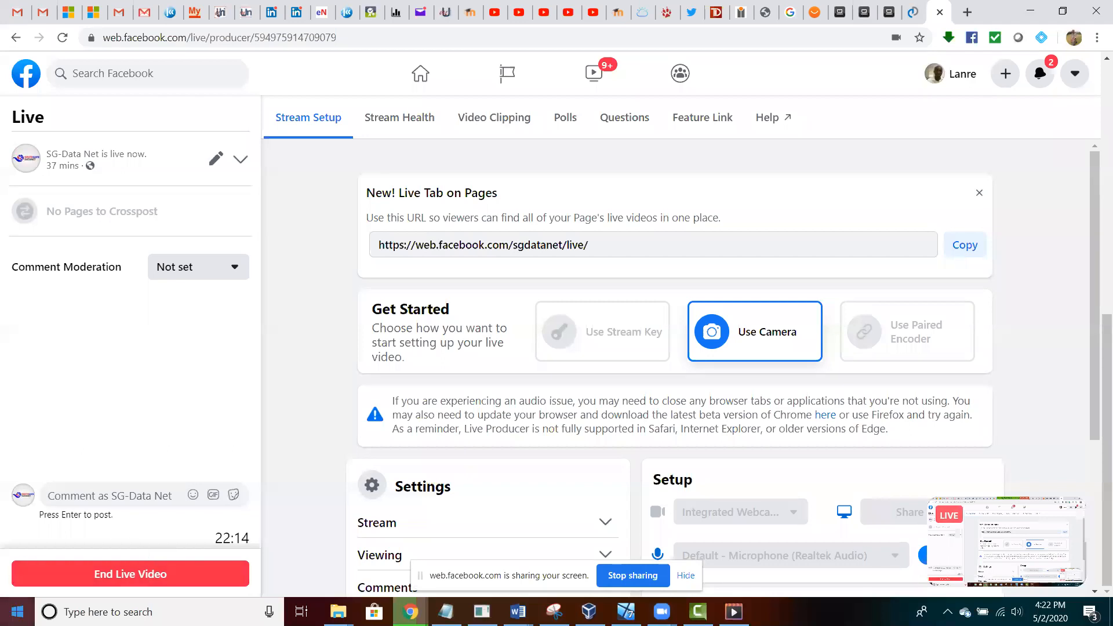
click(17, 612)
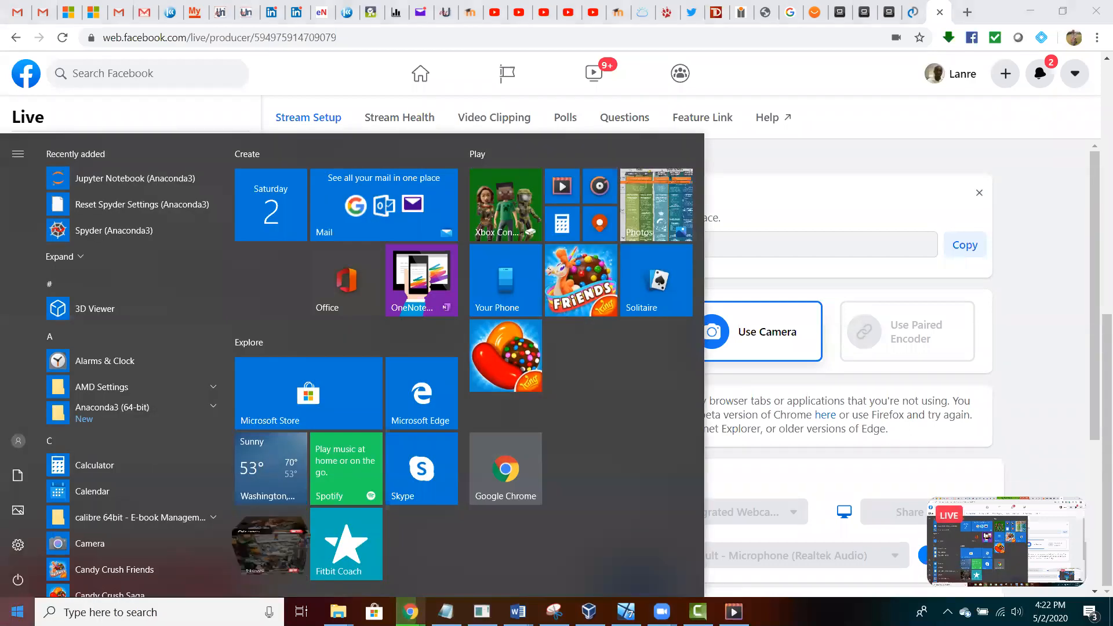
text(a)
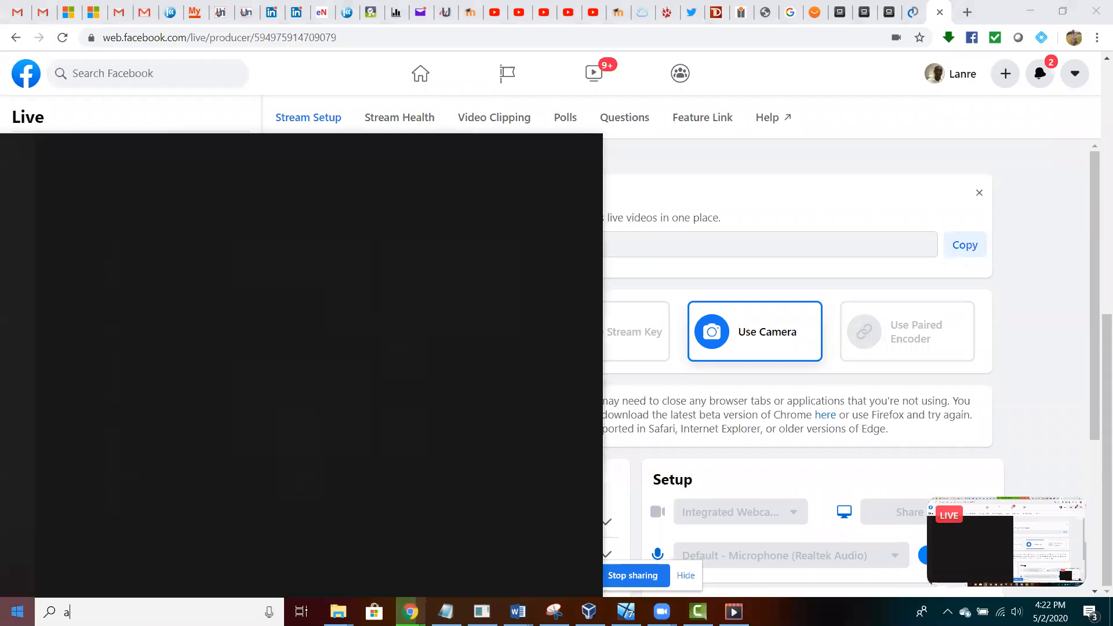
text(pp)
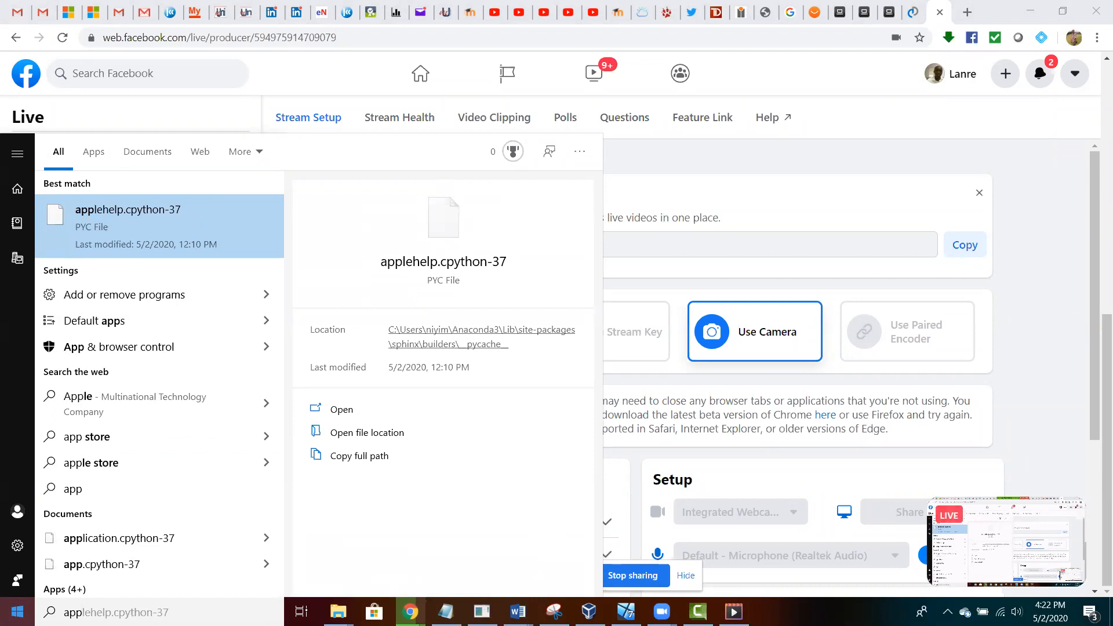
key(BackSpace)
key(BackSpace)
key(BackSpace)
key(BackSpace)
text(window)
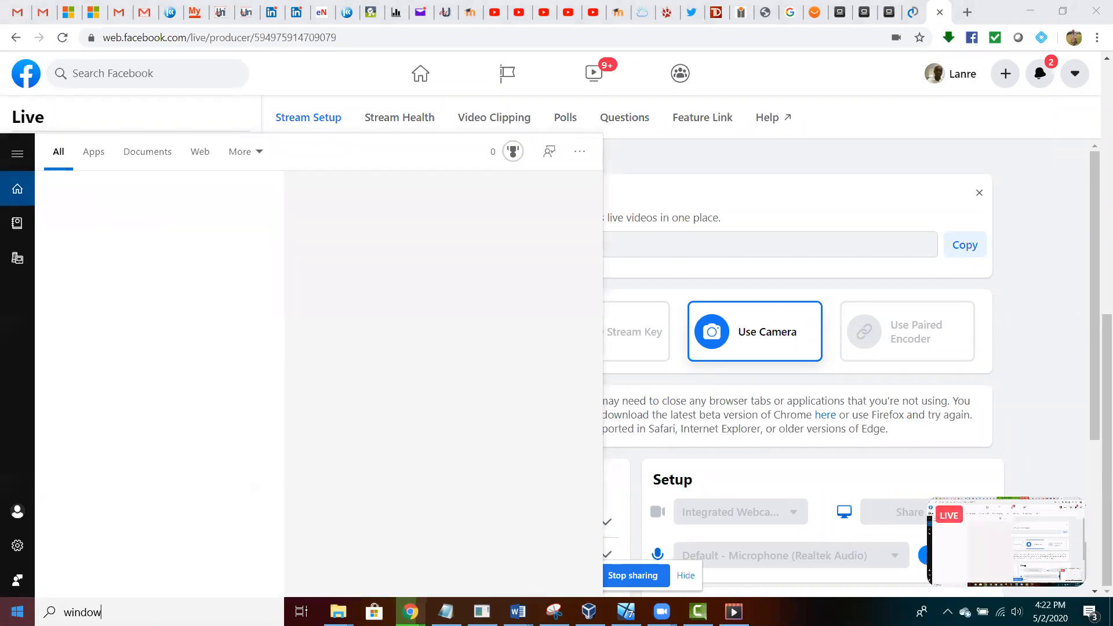
text(s app)
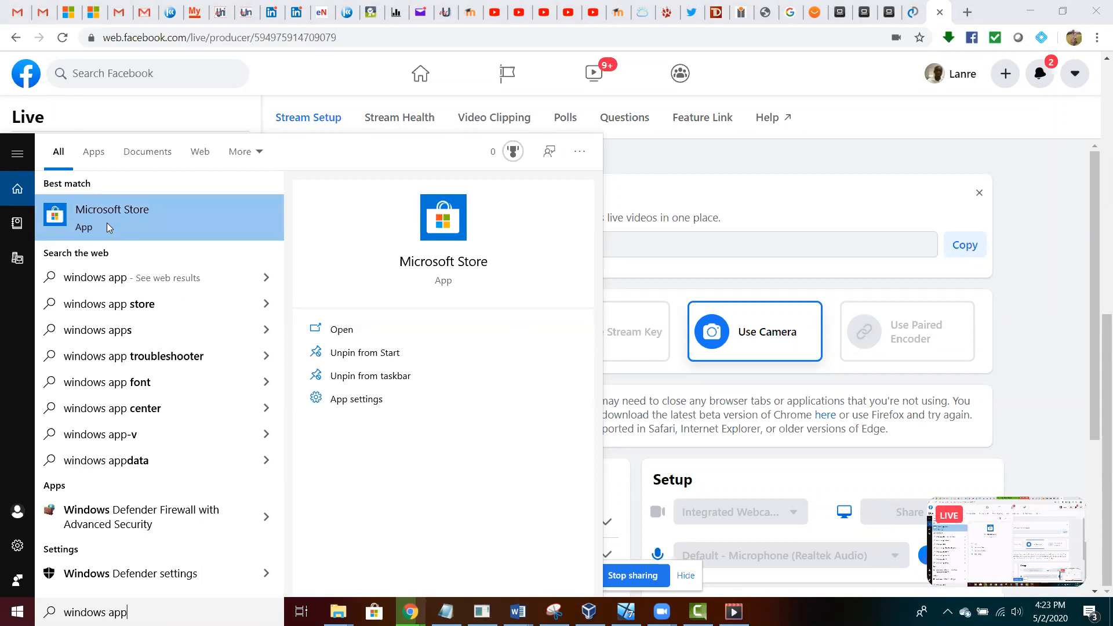
click(107, 223)
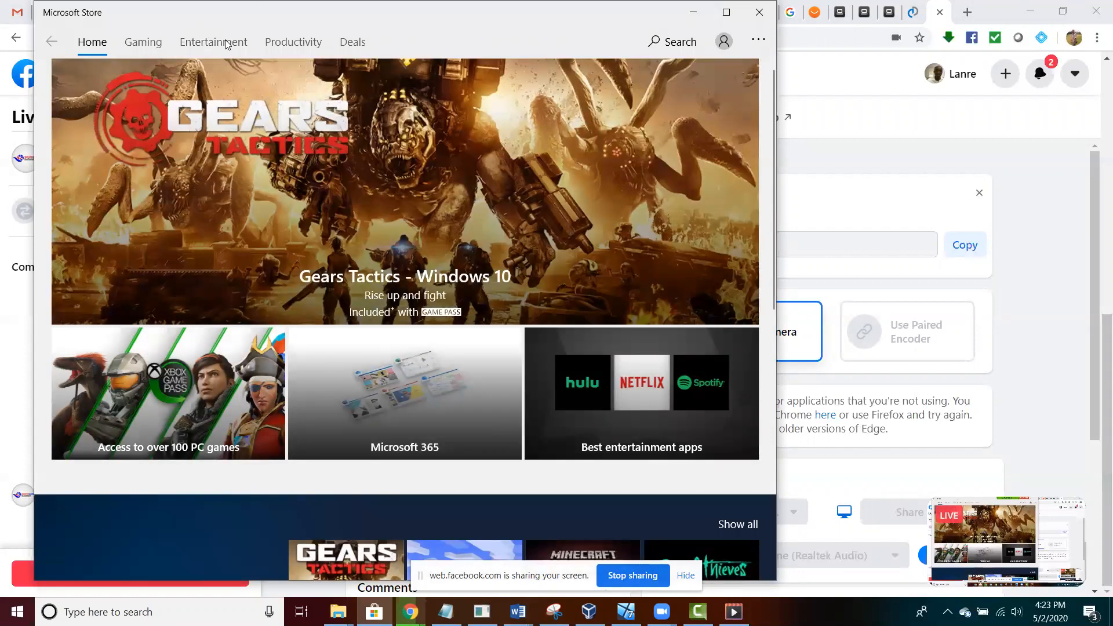
Search Microsoft Store for 'powerbi'
drag(500, 39, 537, 53)
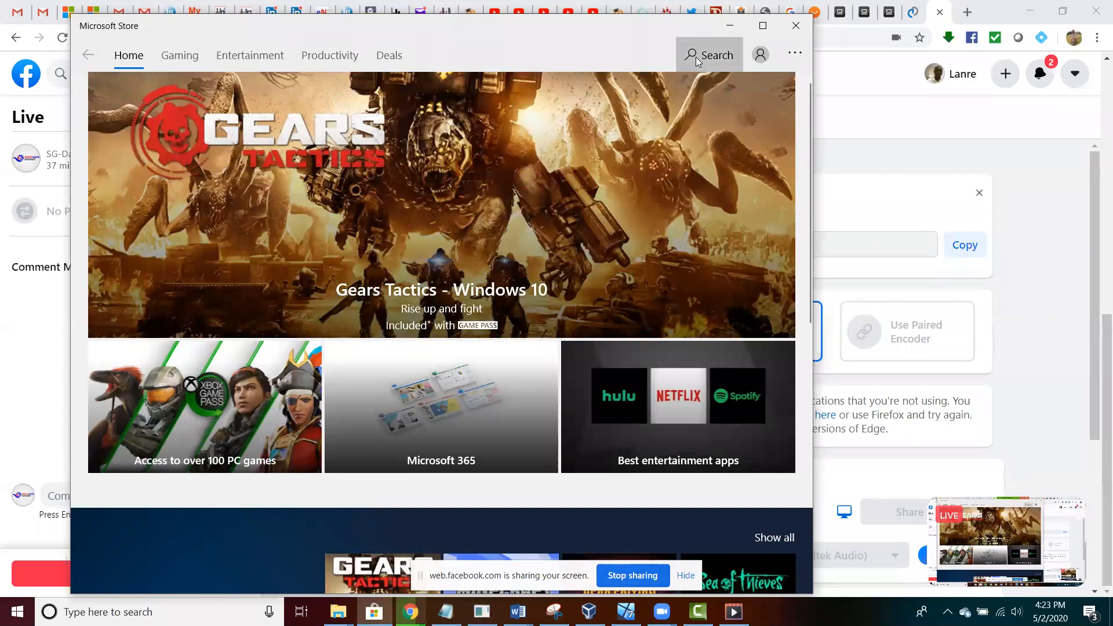
click(697, 56)
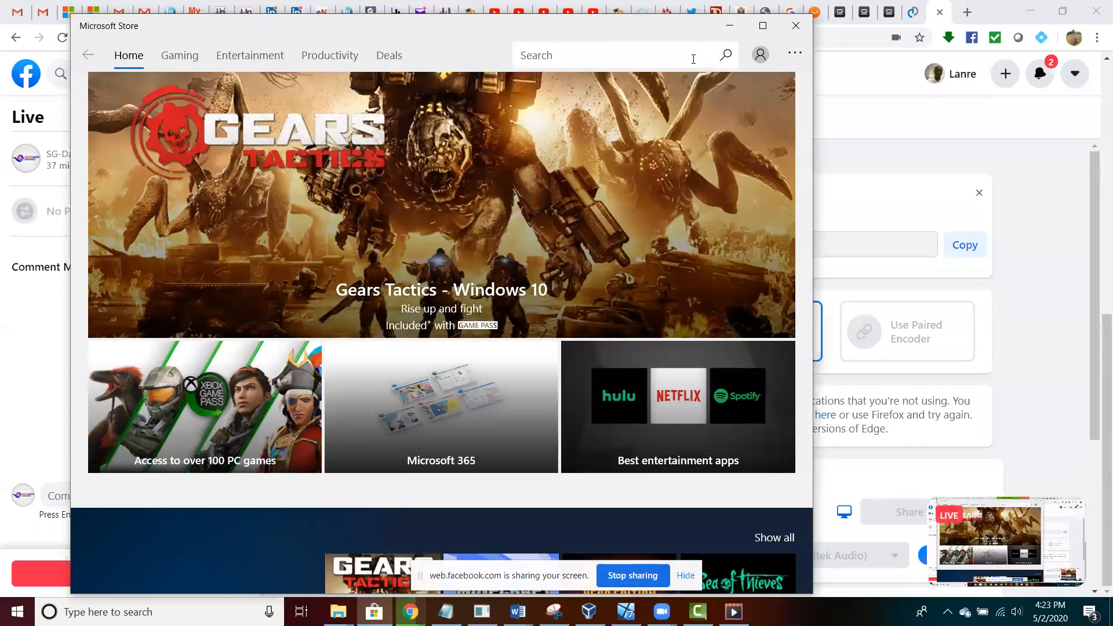
text(powerbi)
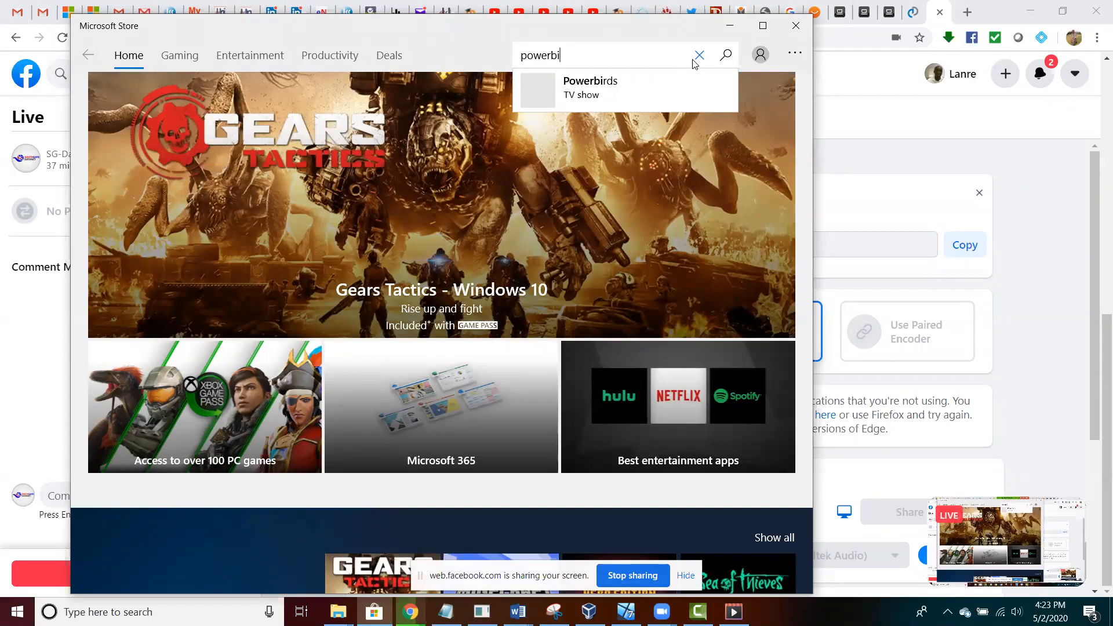
click(726, 64)
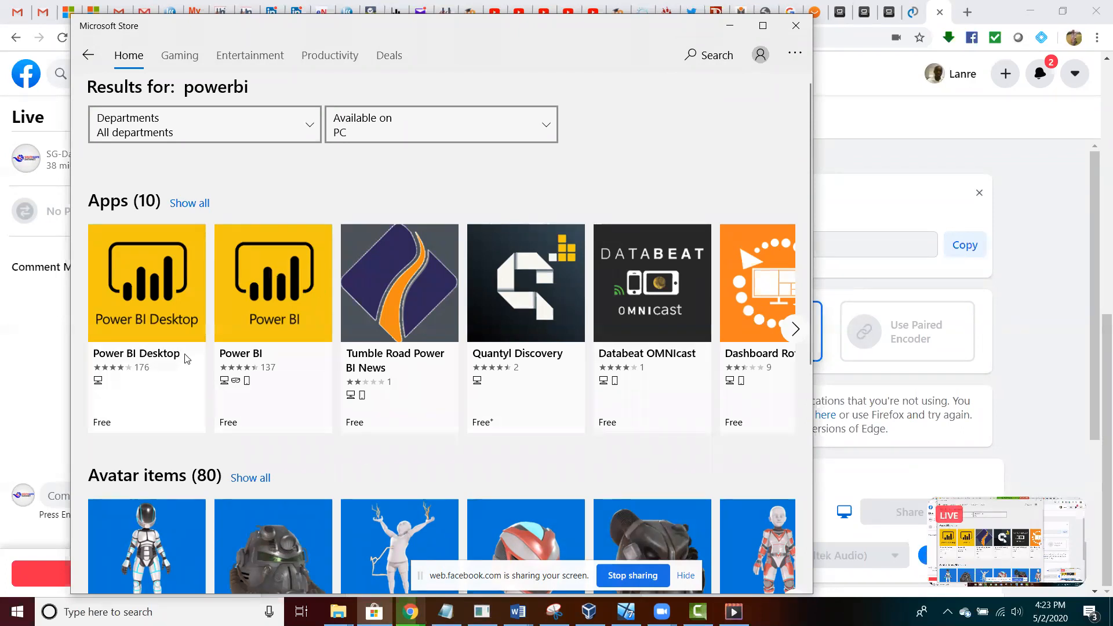
Open the Power BI Desktop product page and read its full description
click(163, 287)
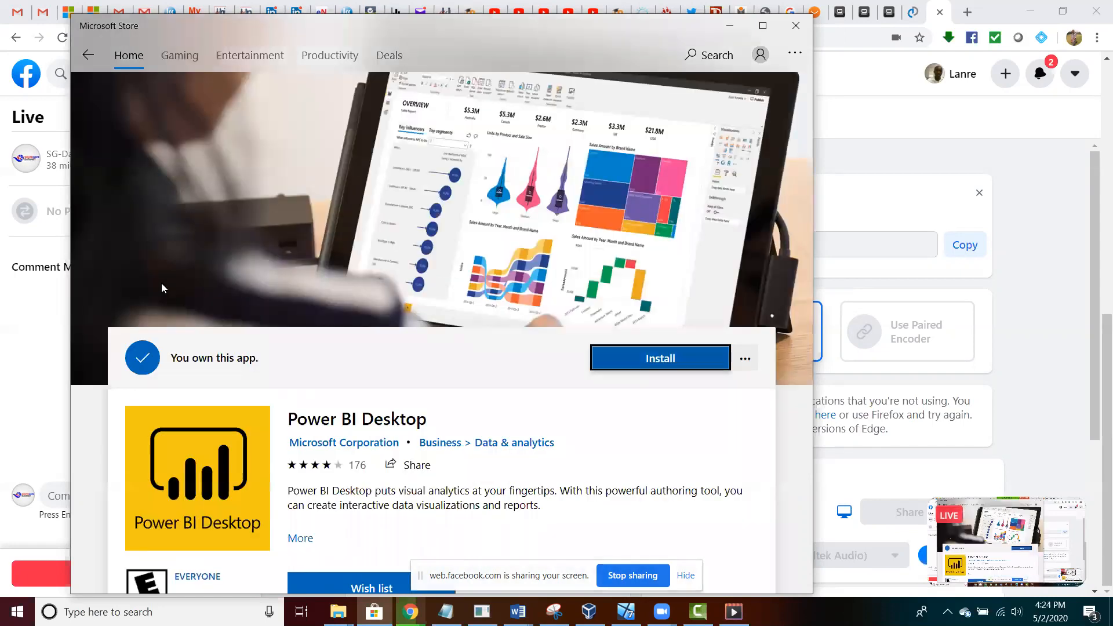
scroll(651, 303, down, 2)
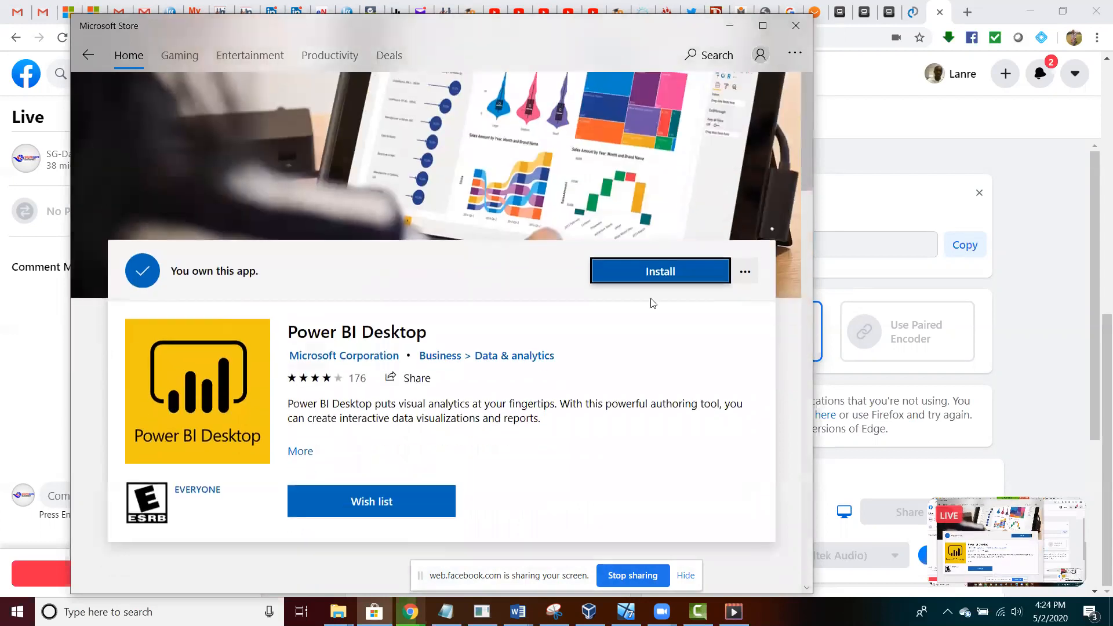
click(306, 452)
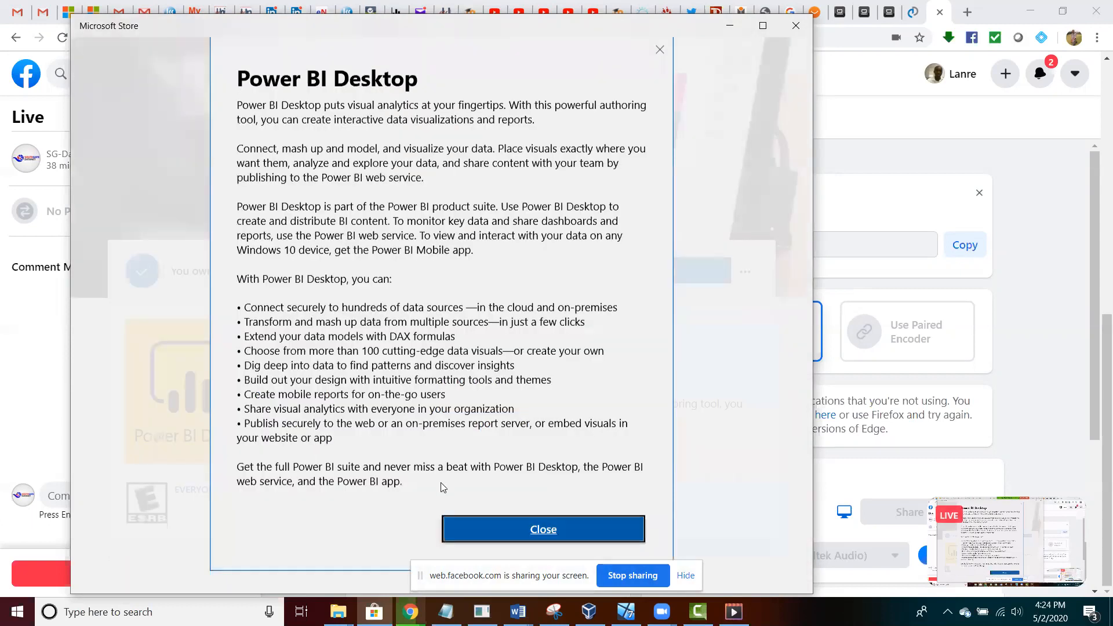
click(480, 520)
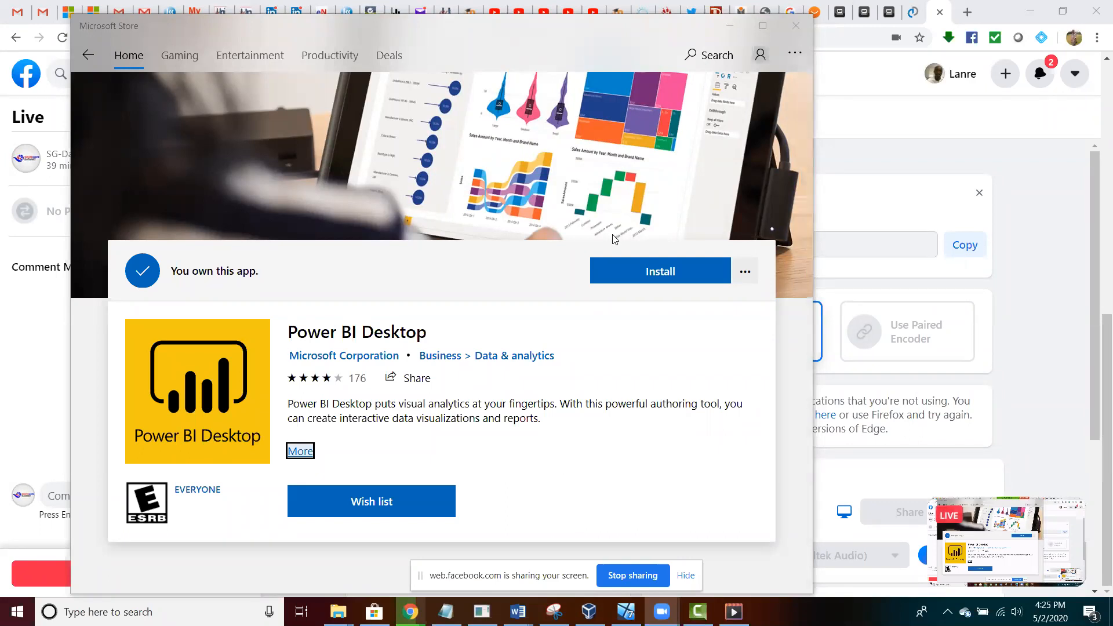
Restart Microsoft Store from Start search and reopen the Power BI Desktop page via a 'powerbi' search
click(796, 25)
click(18, 611)
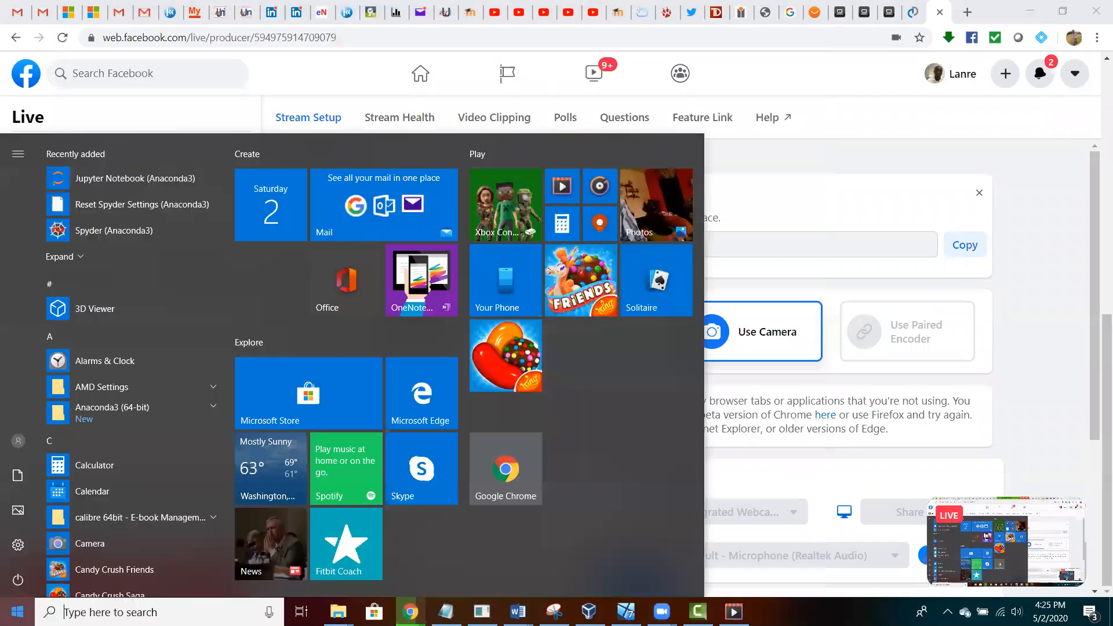
text(microso)
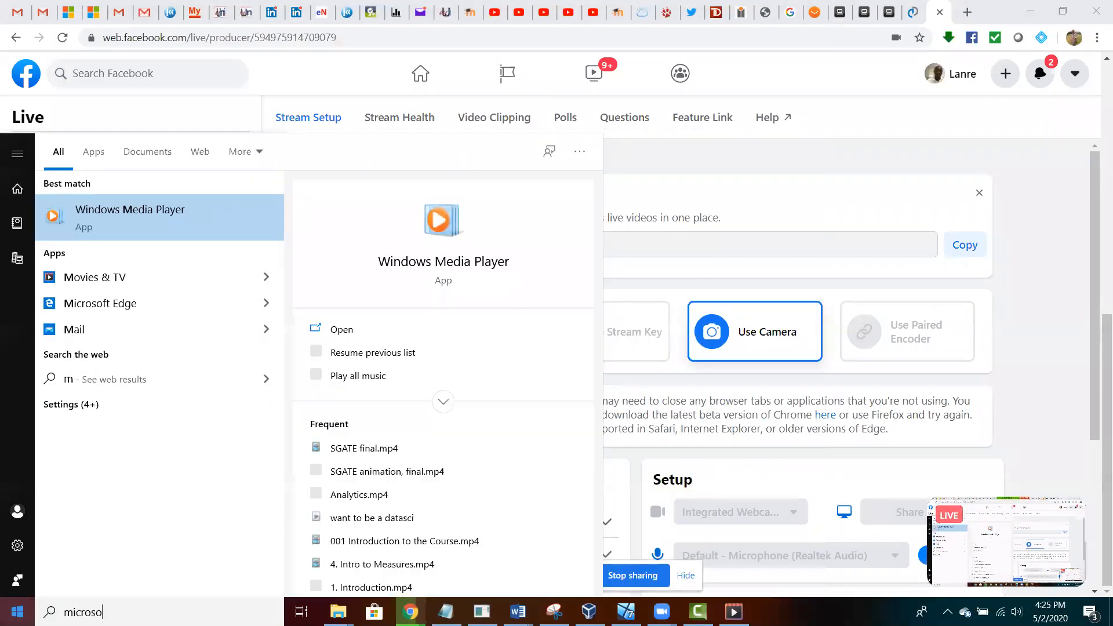
text(ft st)
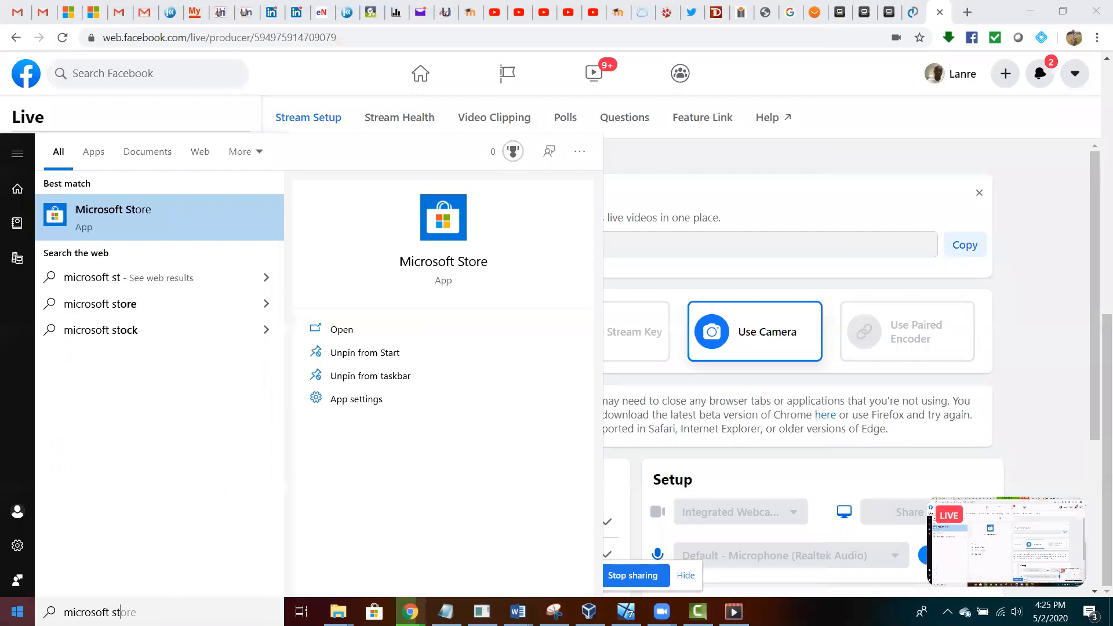
click(127, 213)
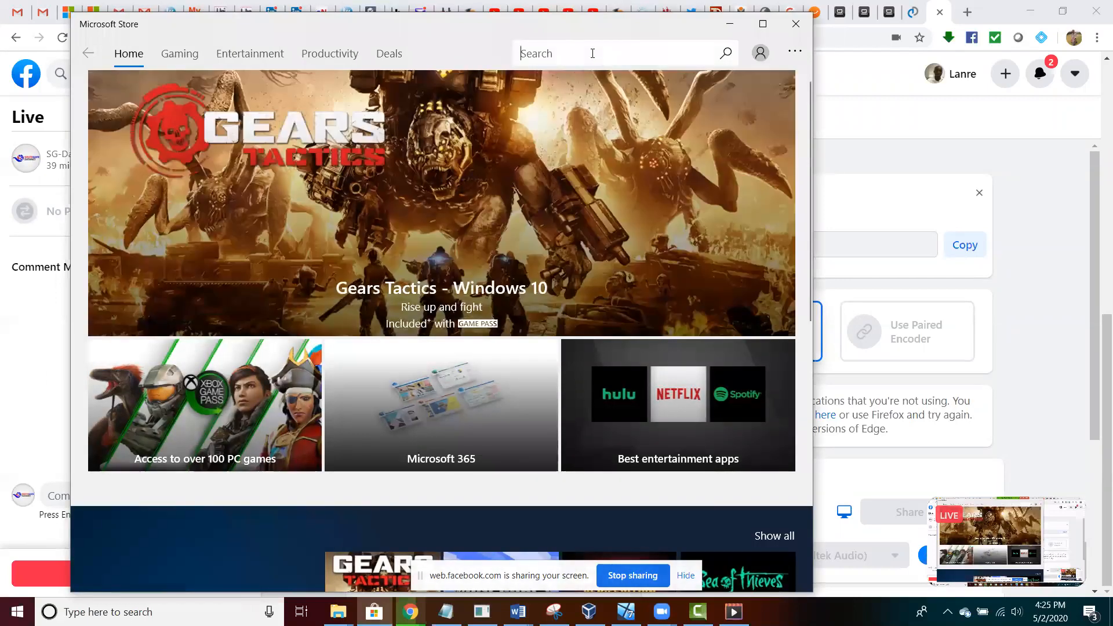
text(po)
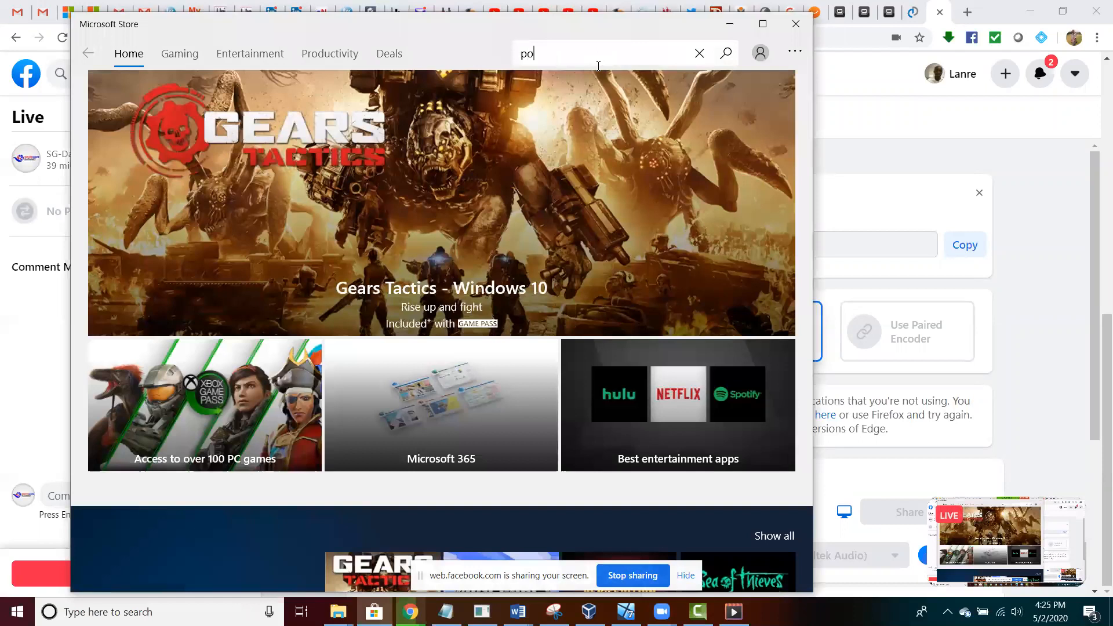
text(werbi)
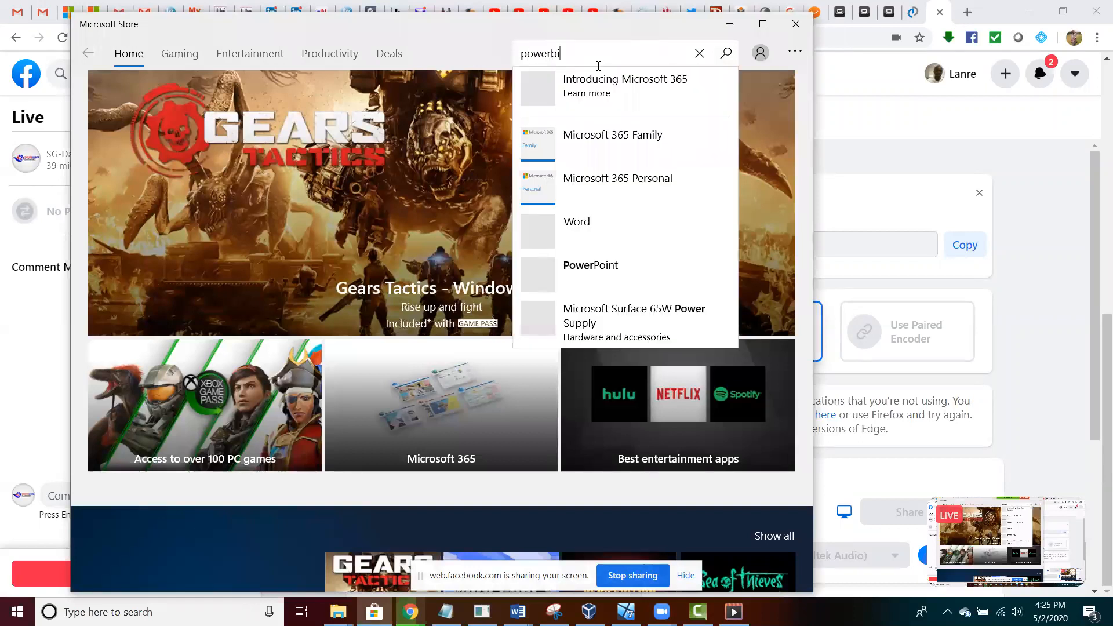
click(725, 53)
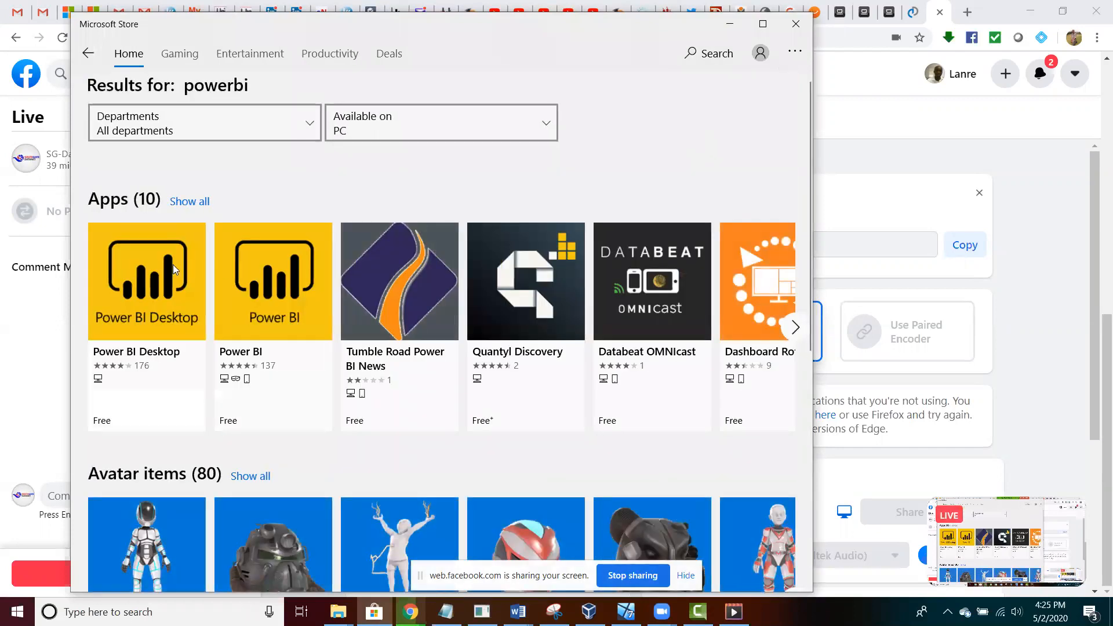
click(158, 285)
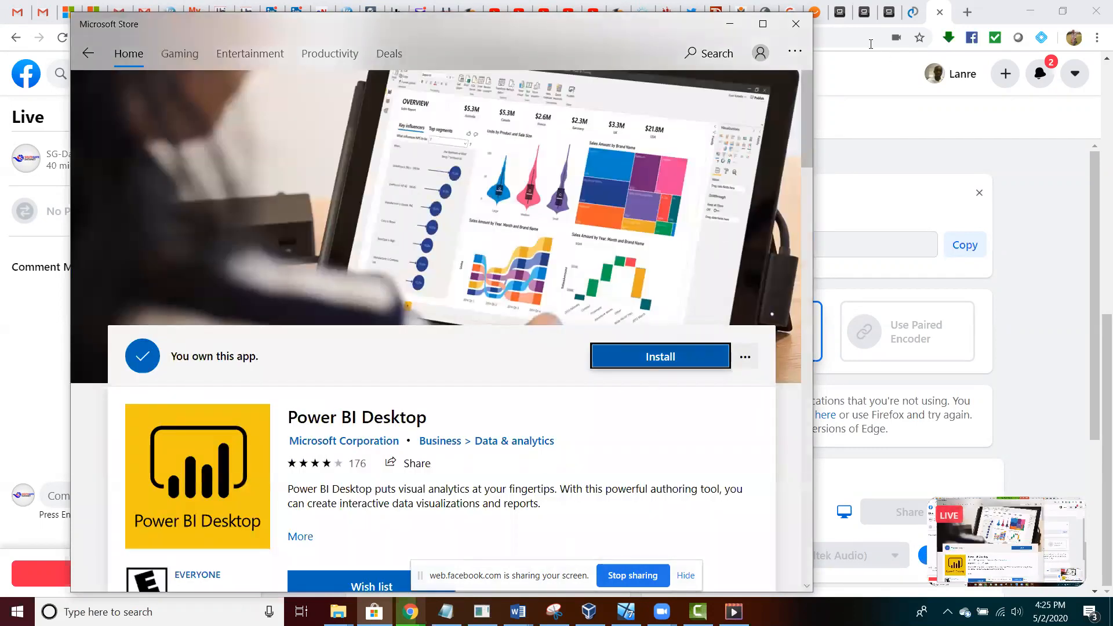
Close Microsoft Store and launch Firefox from the taskbar
click(796, 24)
click(626, 612)
click(158, 614)
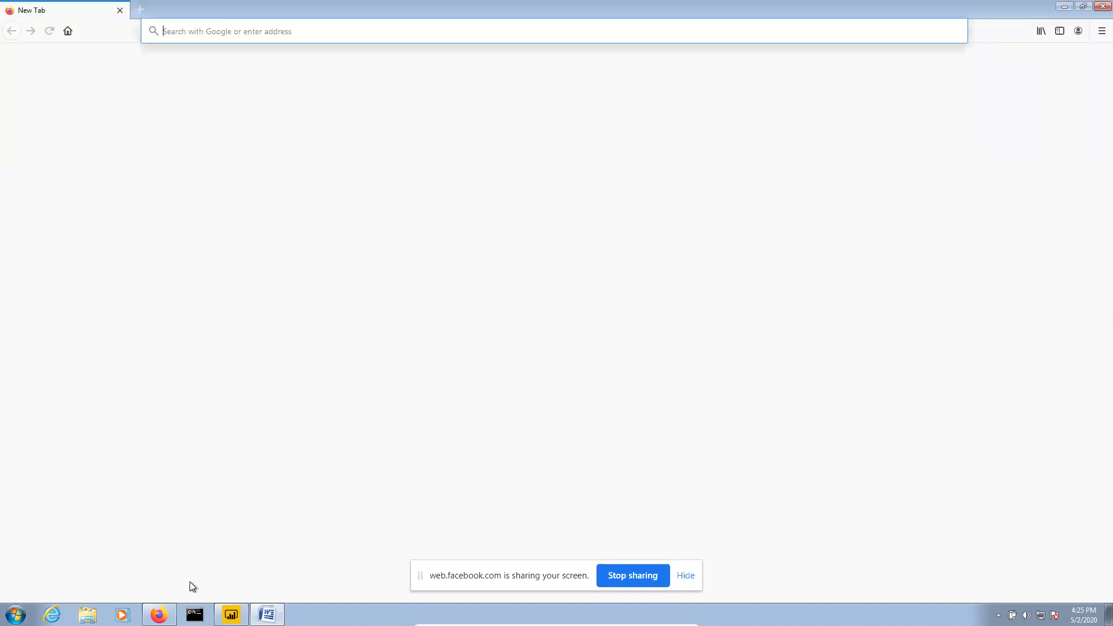
Load Google and search for 'powerbi download'
text(goo)
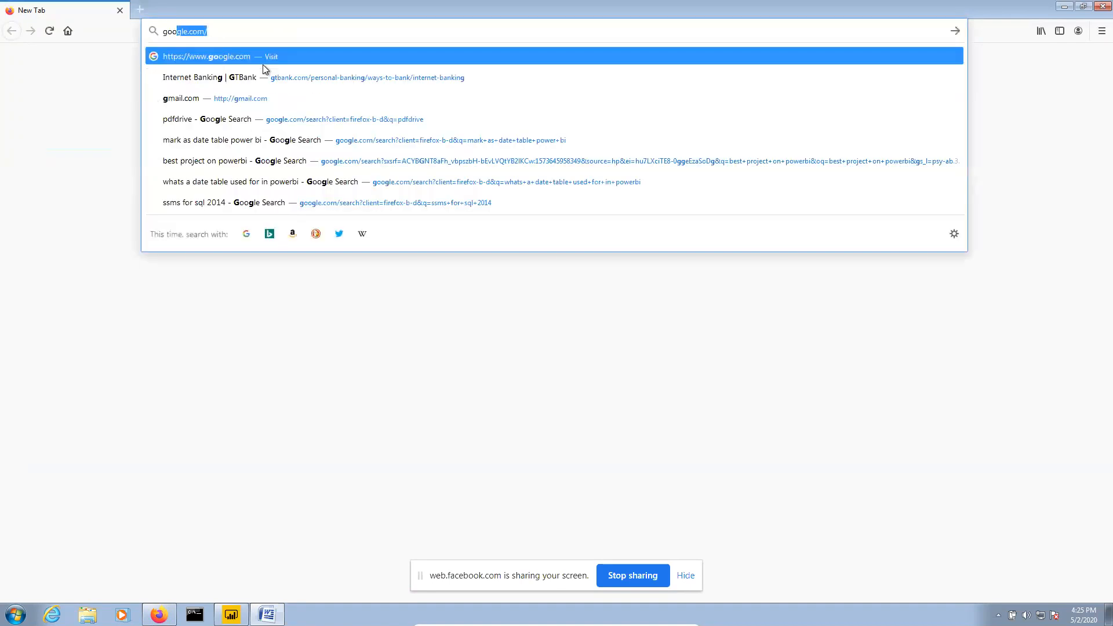
text(gle)
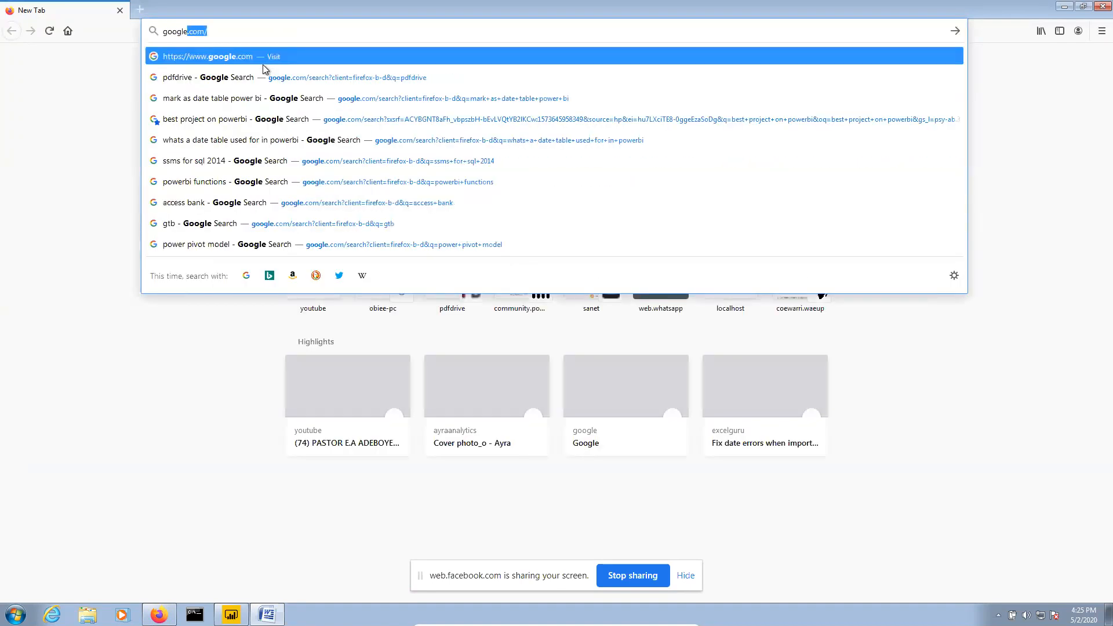
key(Return)
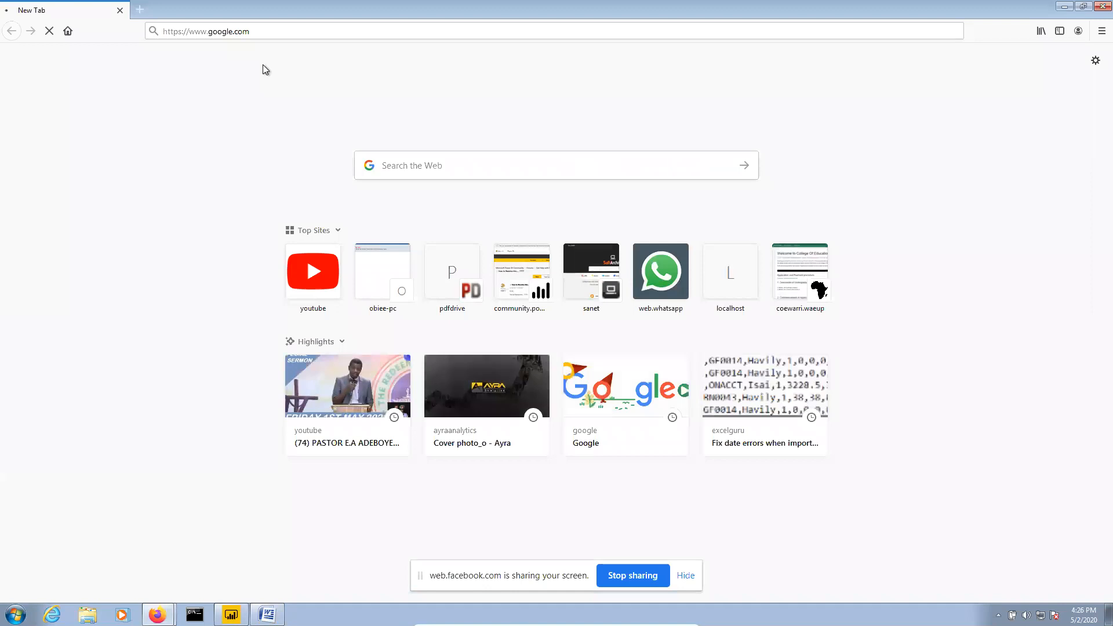
click(426, 169)
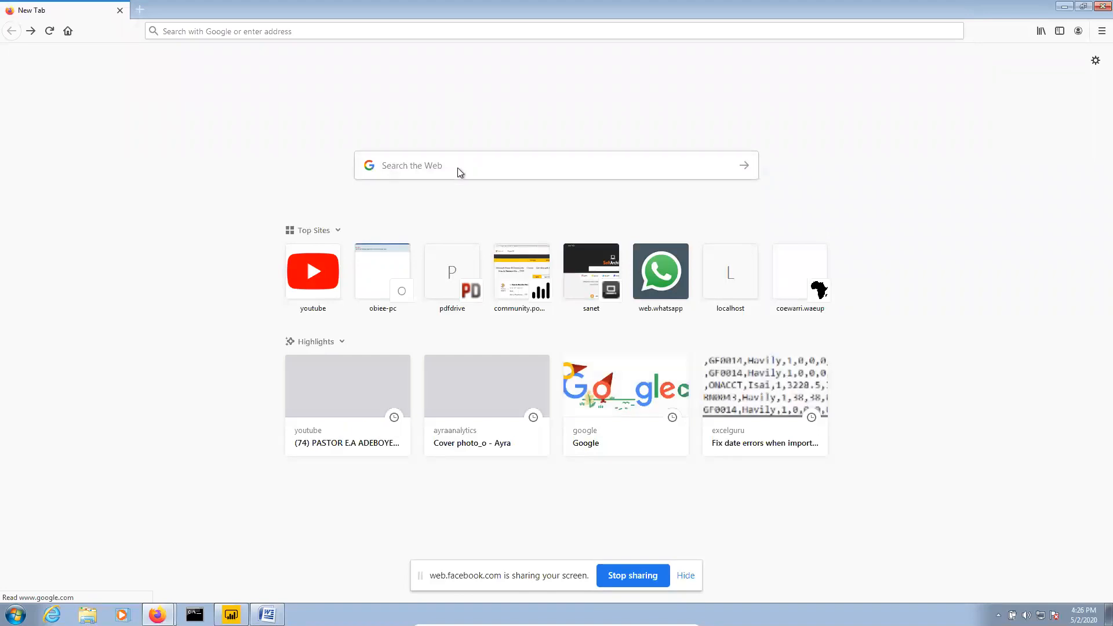
click(460, 168)
text(power)
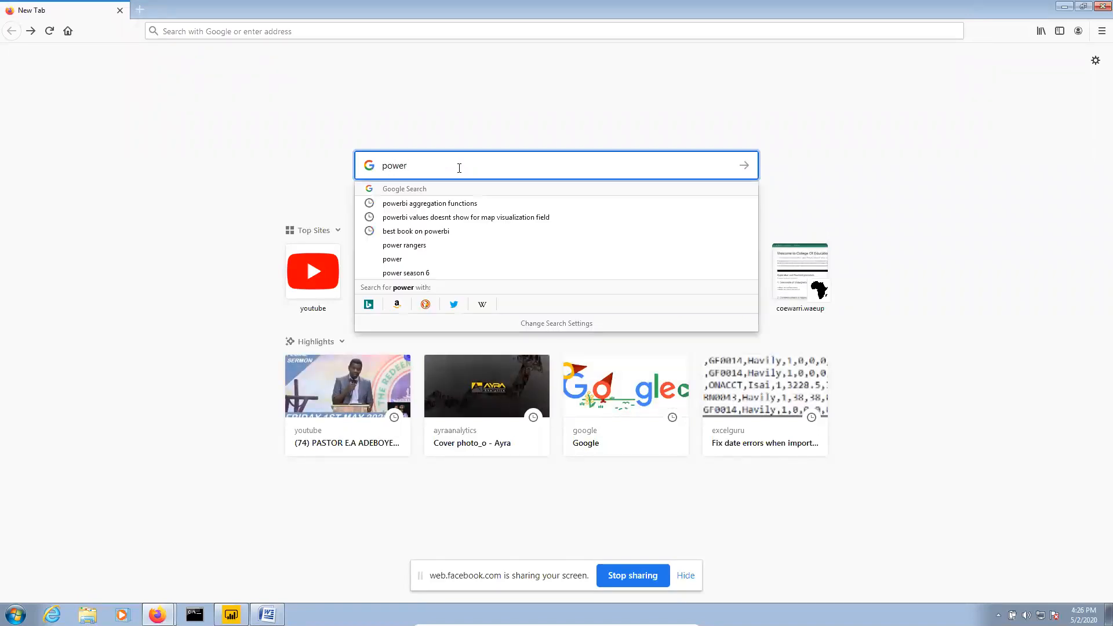
text( bi)
key(BackSpace)
key(BackSpace)
key(BackSpace)
key(BackSpace)
text(bi download)
key(Return)
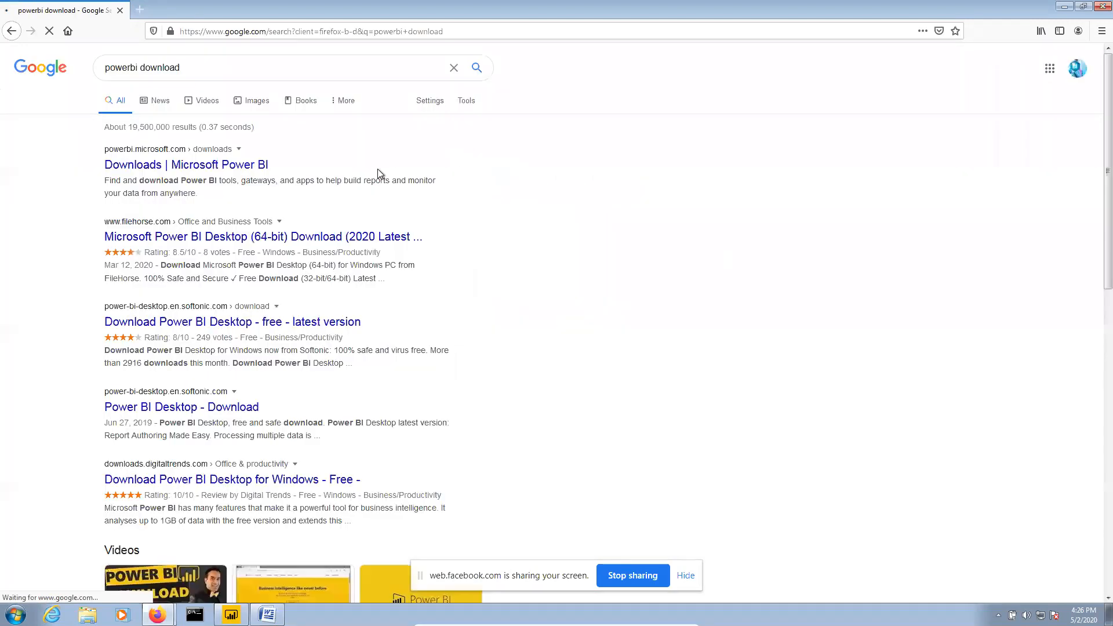
Open the 'Downloads | Microsoft Power BI' page and locate the Power BI Desktop section
click(163, 168)
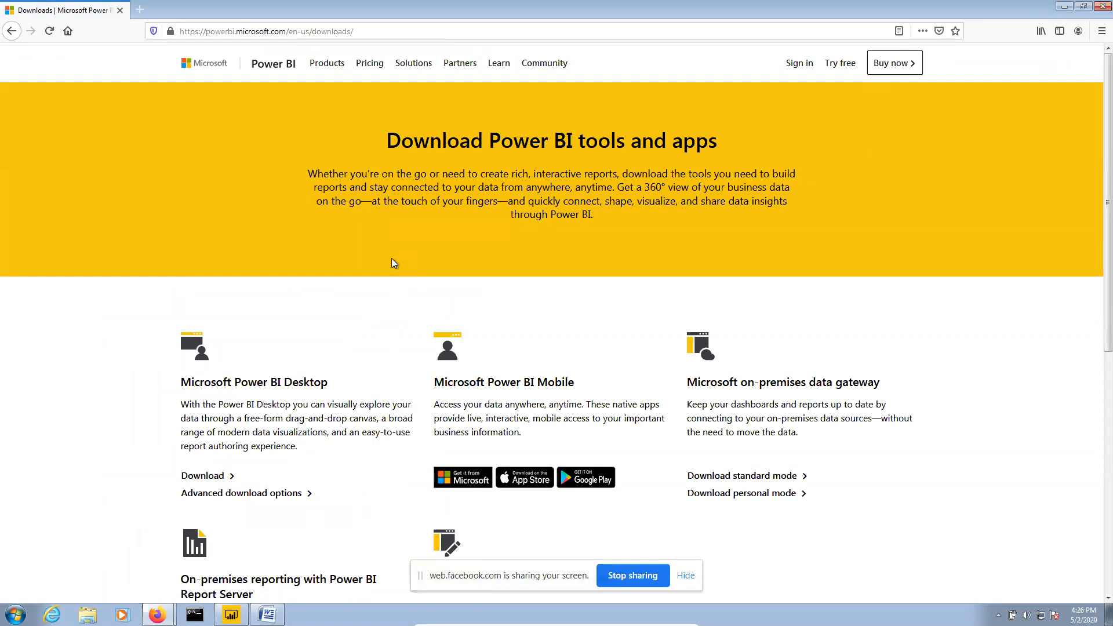
scroll(391, 260, down, 6)
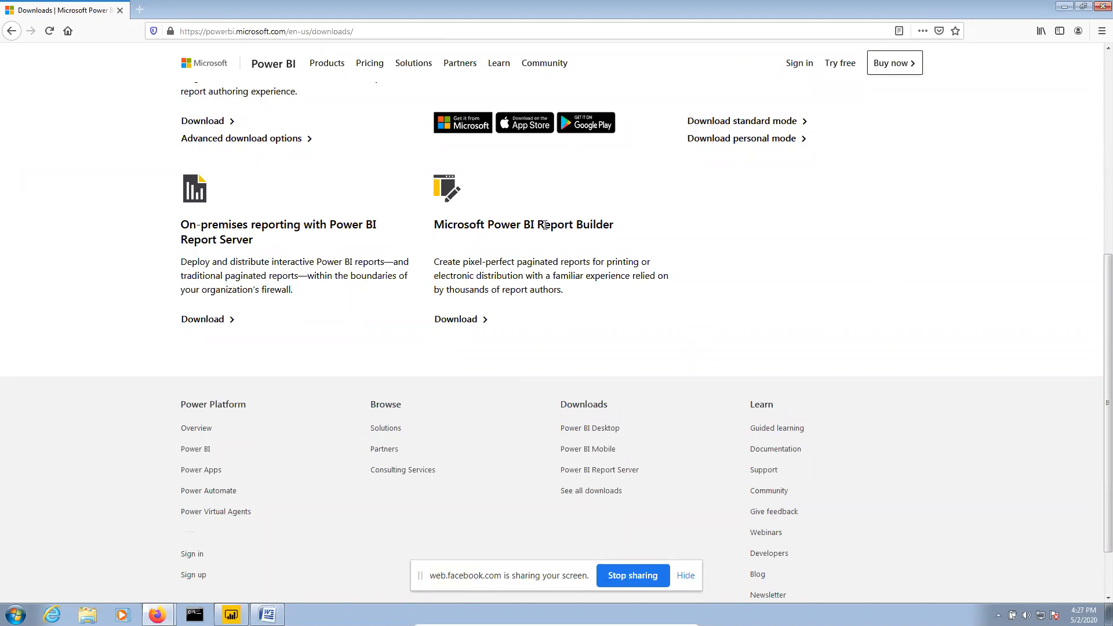
scroll(318, 244, up, 2)
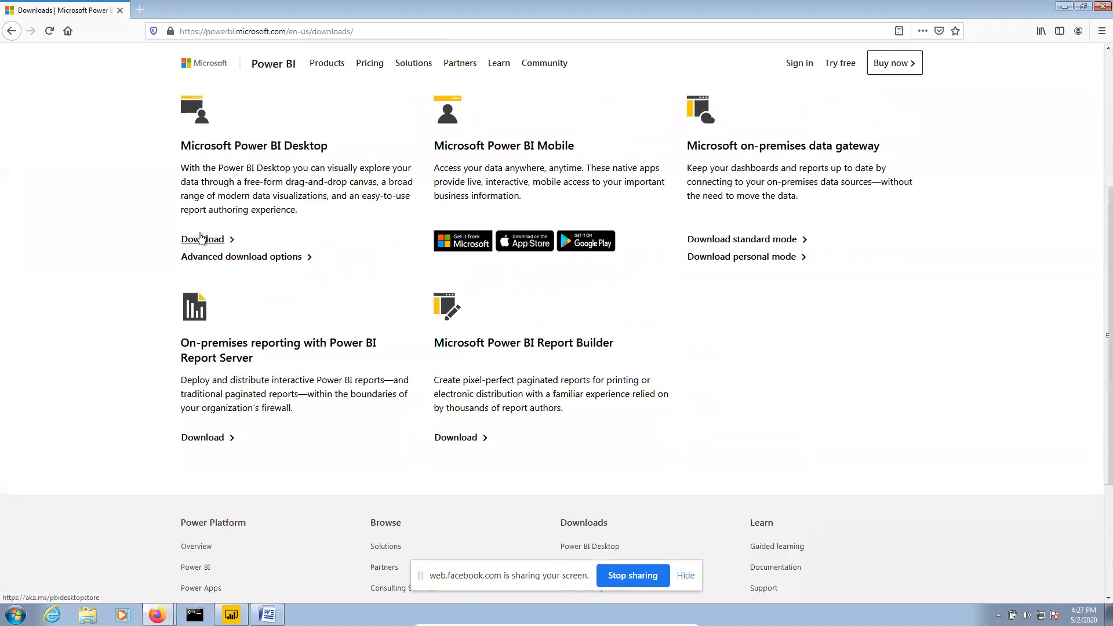
Use Advanced download options and Download to list the Power BI Desktop installer files
click(248, 264)
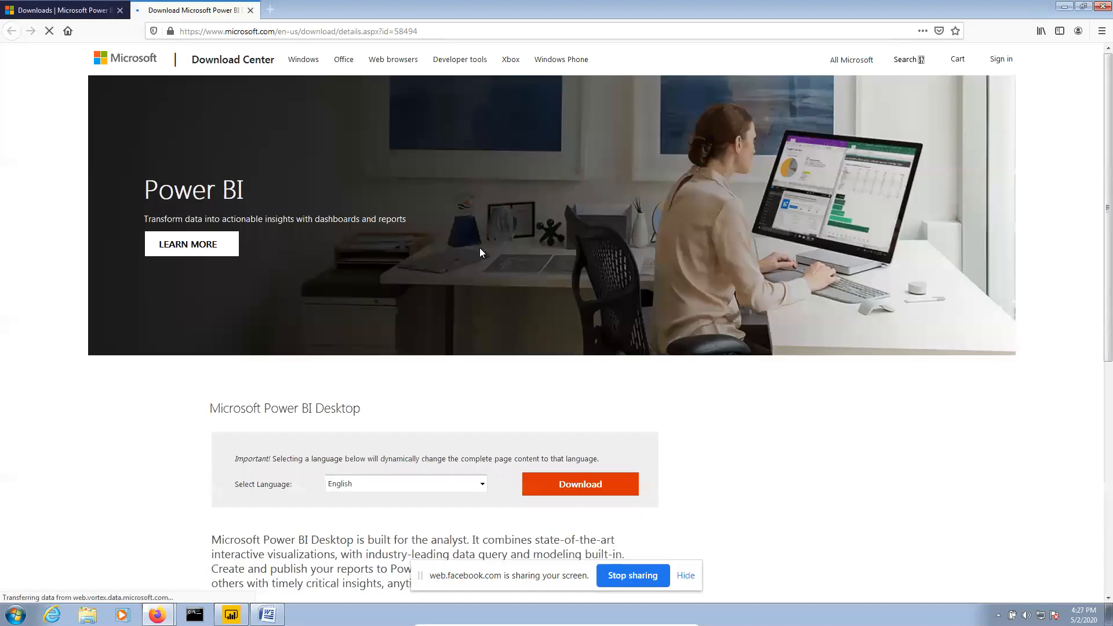
scroll(475, 271, down, 3)
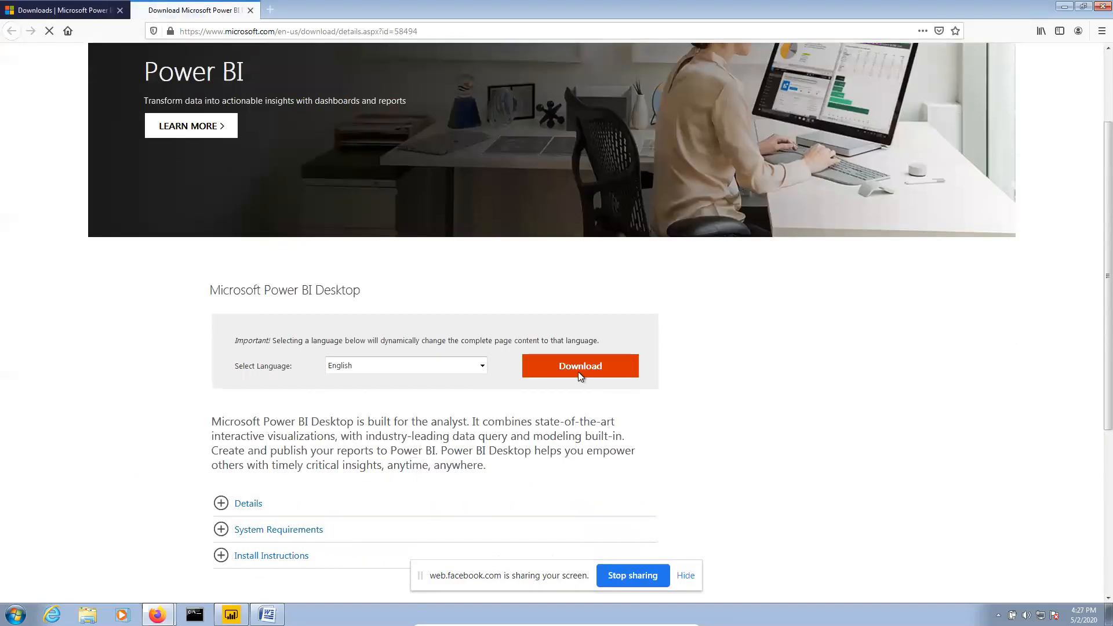
click(579, 373)
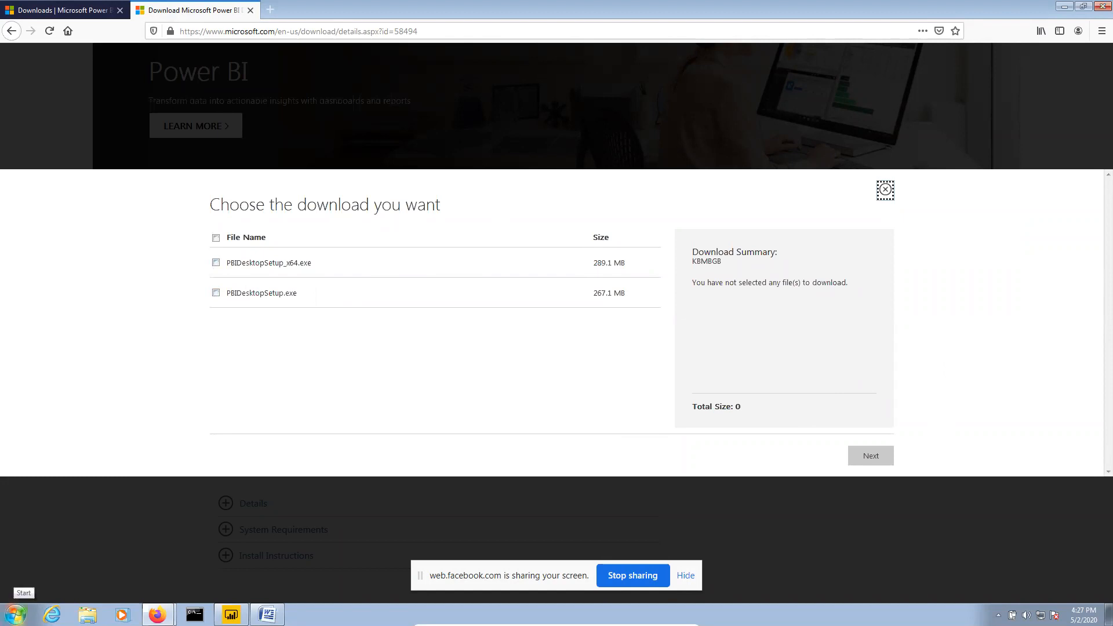
Look up this computer's system type while comparing the PBIDesktopSetup installer file names
click(16, 615)
click(16, 615)
click(16, 615)
click(289, 405)
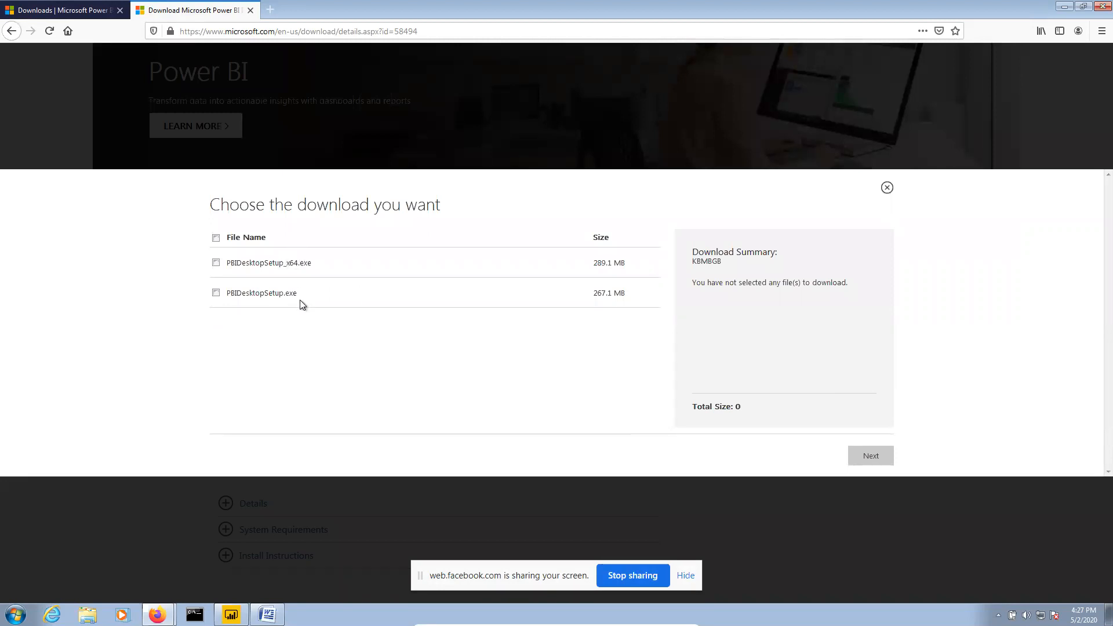
mouse_move(229, 301)
mouse_down()
mouse_move(209, 307)
mouse_move(226, 293)
mouse_up()
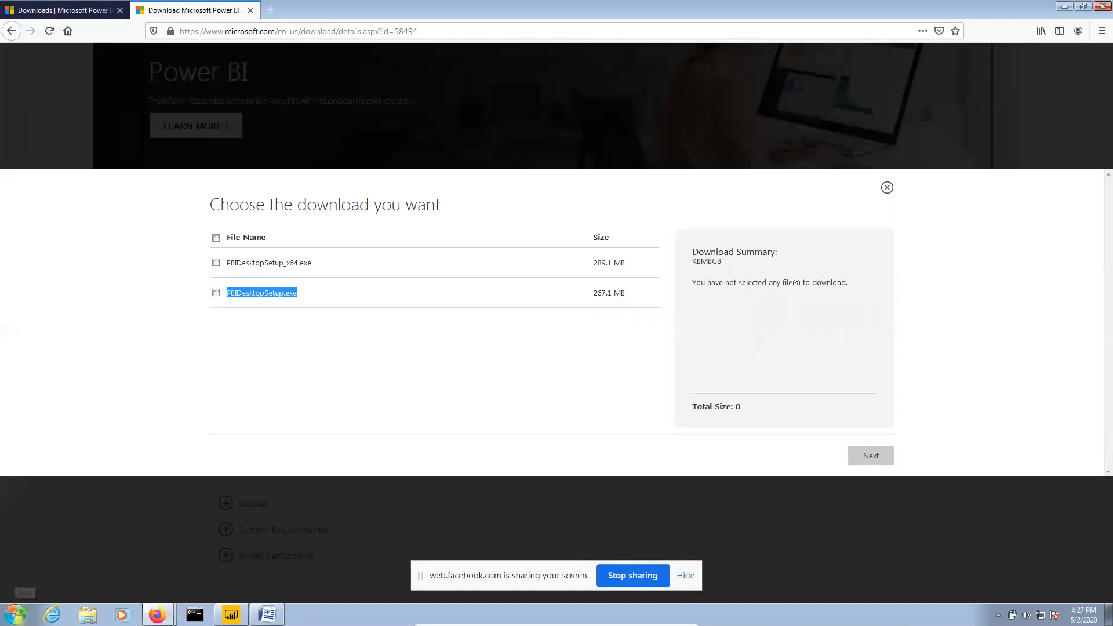
click(15, 616)
click(16, 615)
click(16, 615)
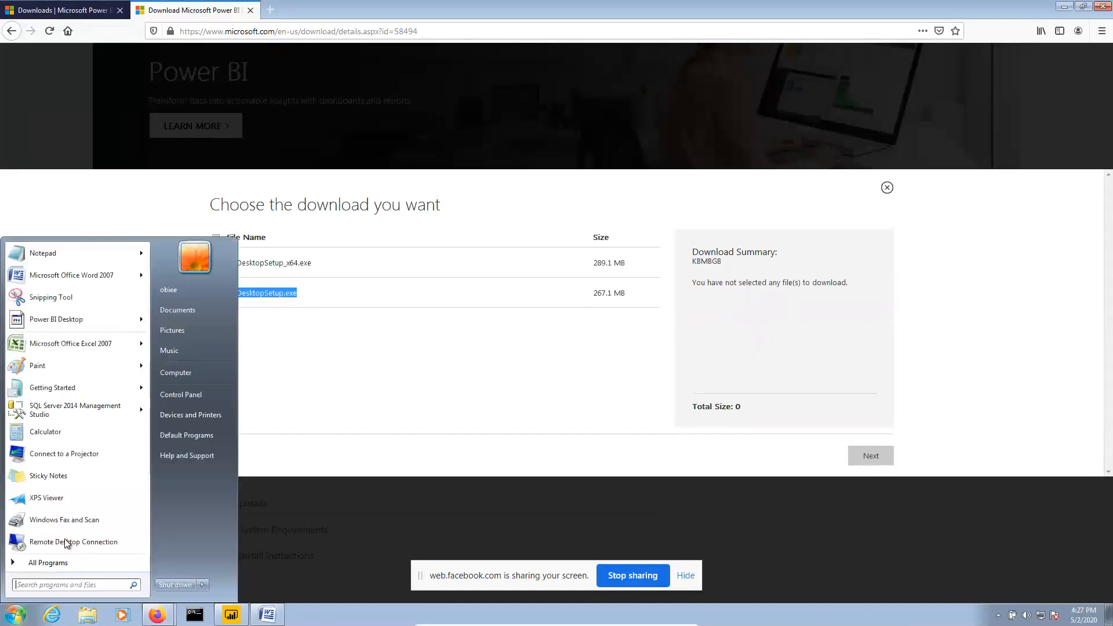
click(189, 372)
right_click(188, 373)
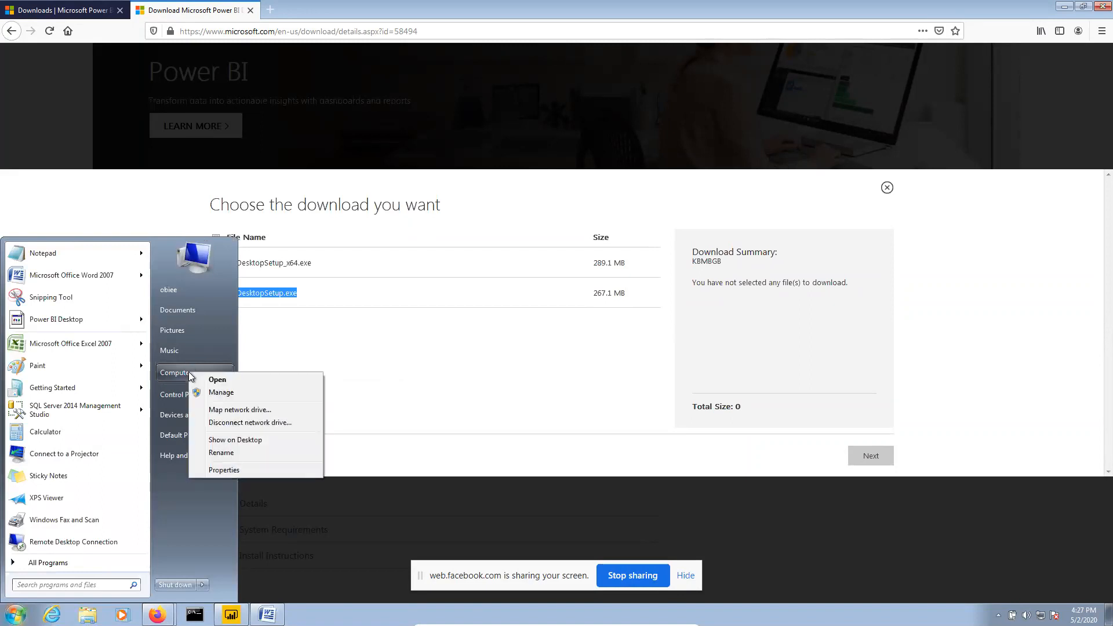
click(218, 471)
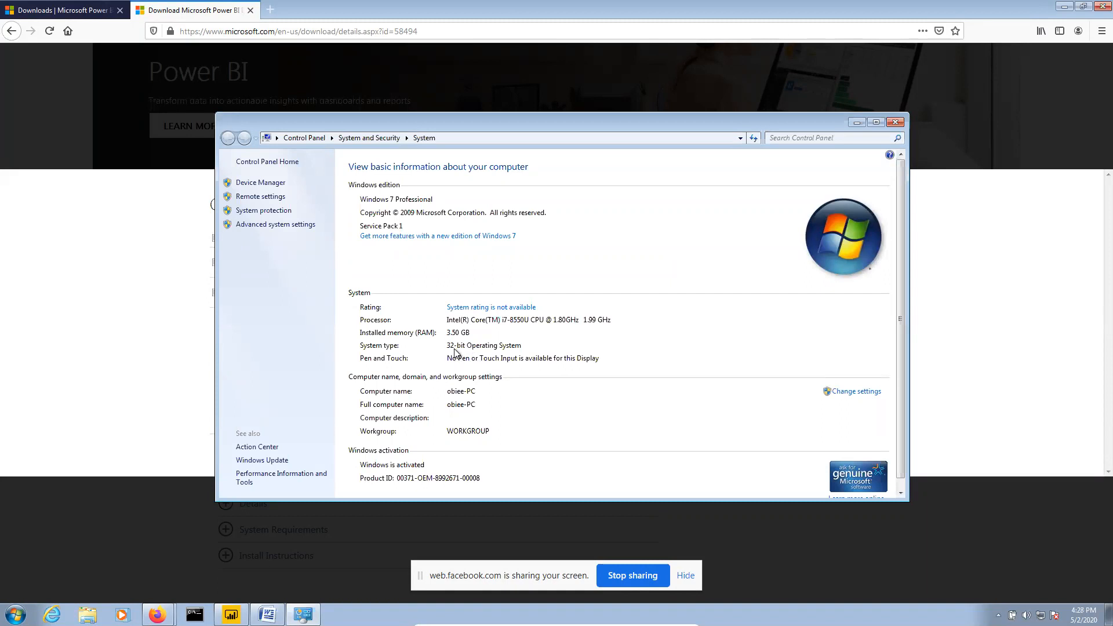
click(897, 124)
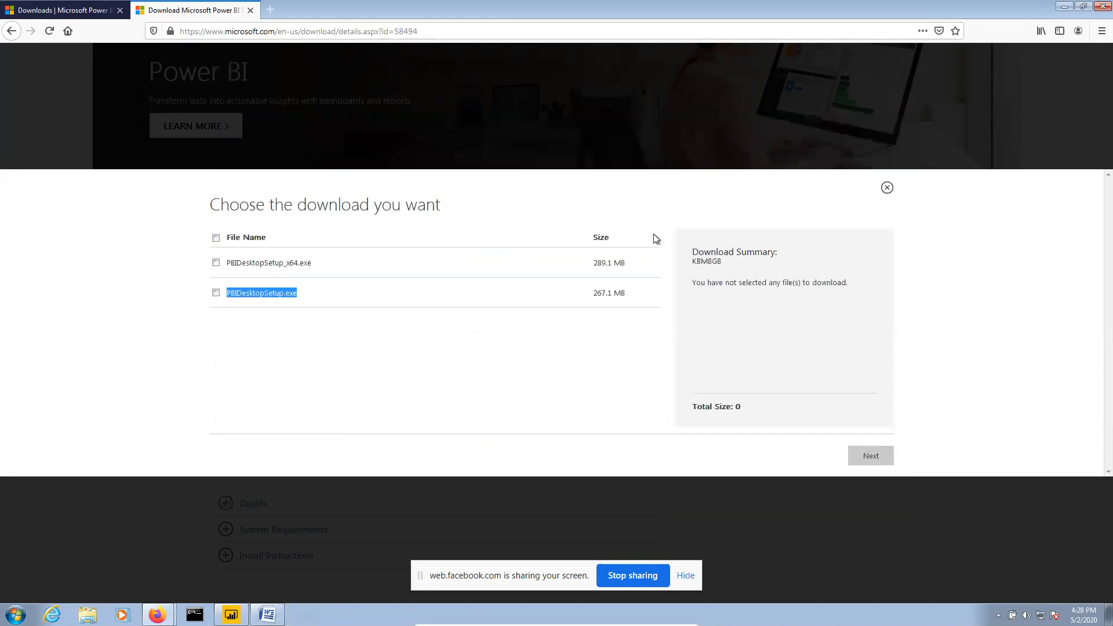
Tick the 32-bit PBIDesktopSetup.exe (267.1 MB) installer, then close the download page
click(219, 295)
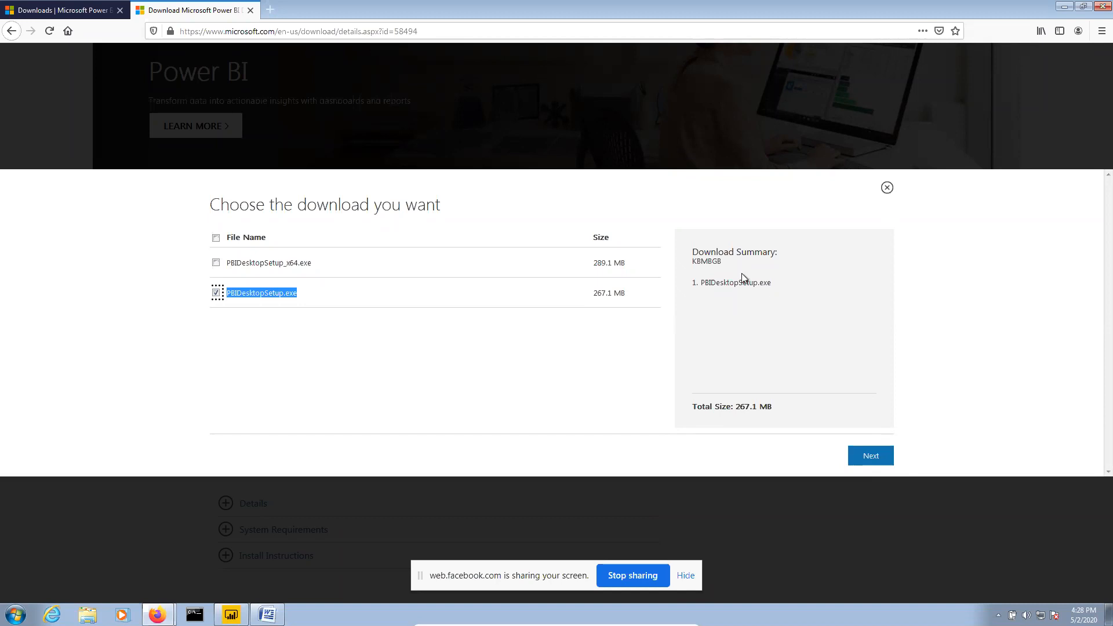
click(678, 273)
drag(773, 284, 738, 283)
click(680, 274)
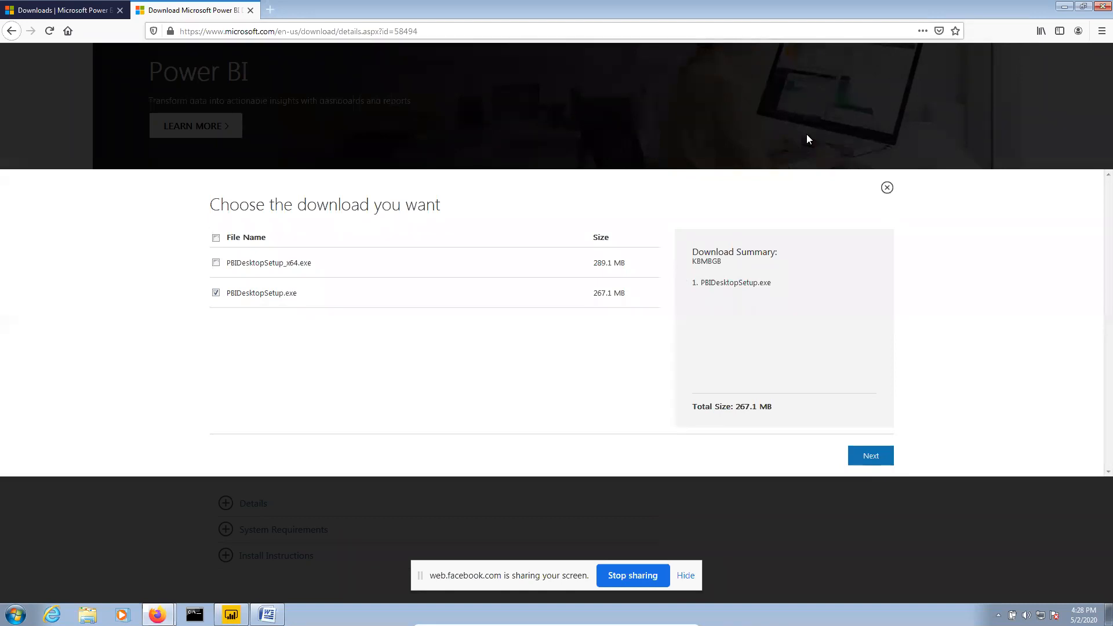
click(1064, 6)
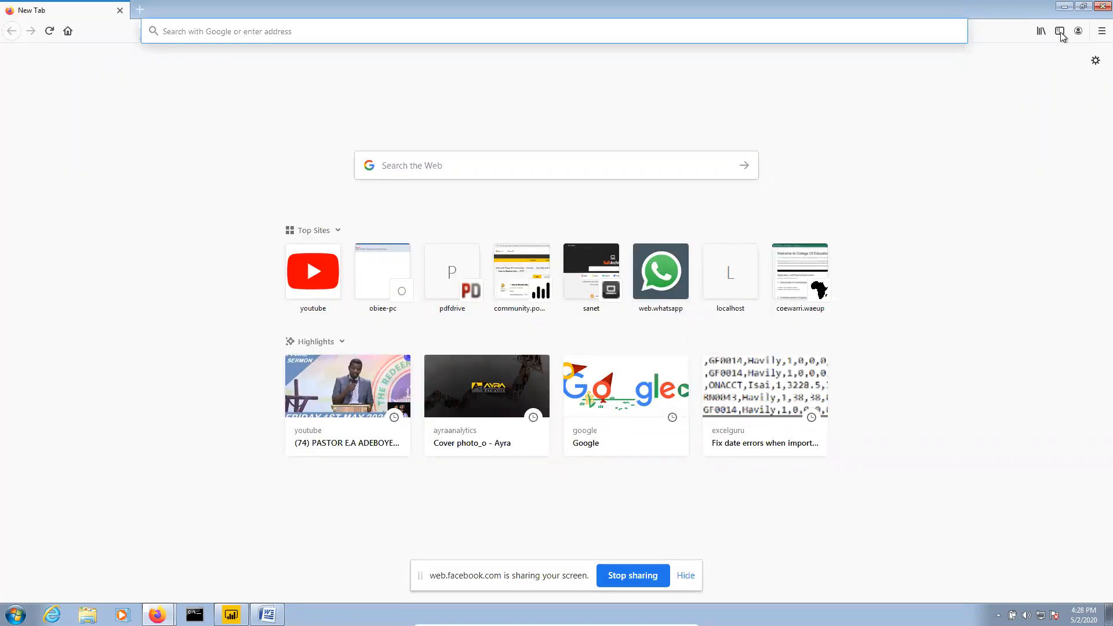
Close Firefox, scroll Word to The PowerBI Desktop Interface notes, and bring up Power BI Desktop
click(1093, 7)
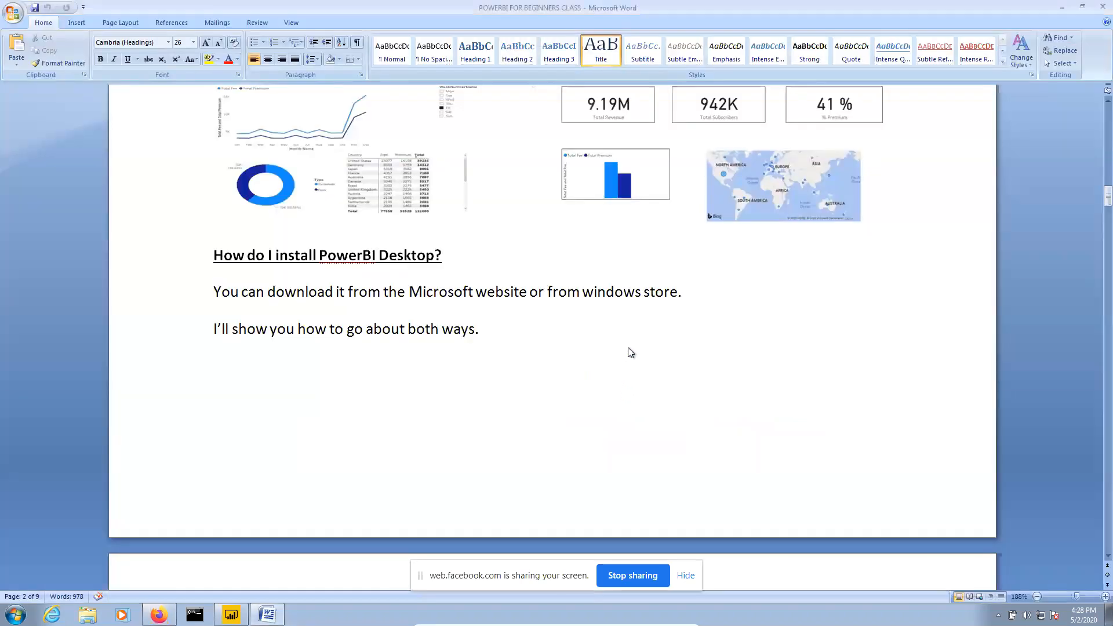
scroll(628, 347, down, 5)
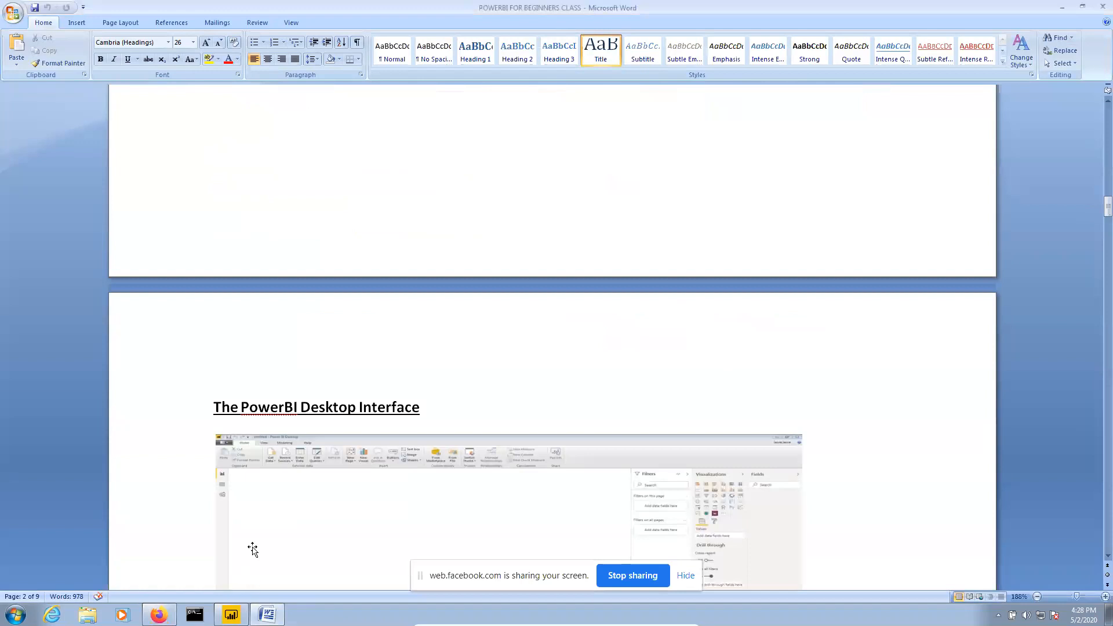
click(232, 615)
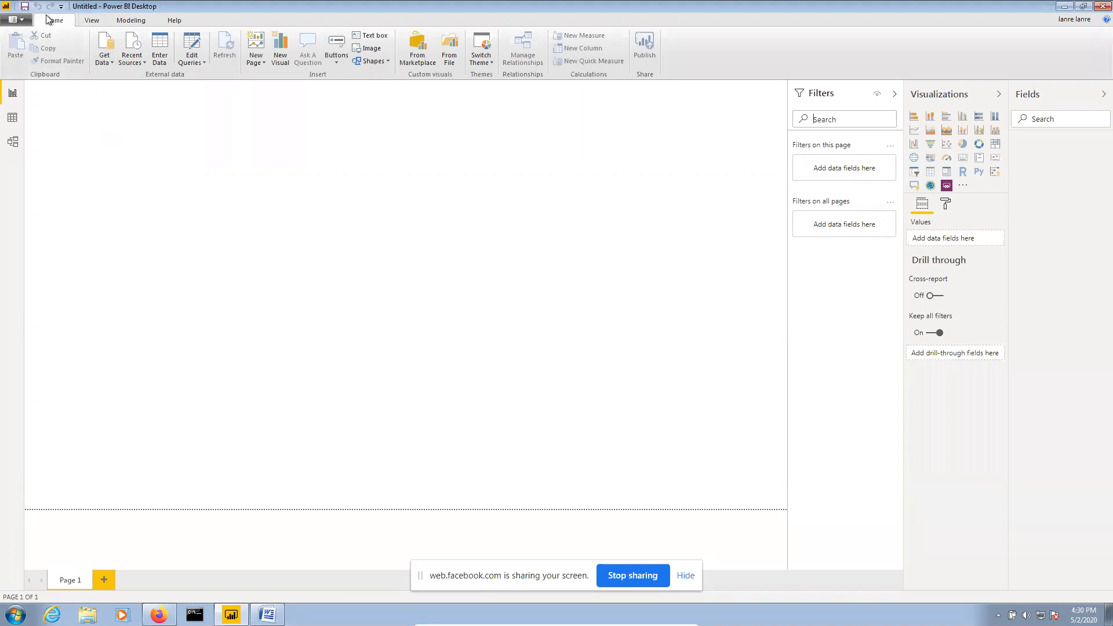
click(83, 22)
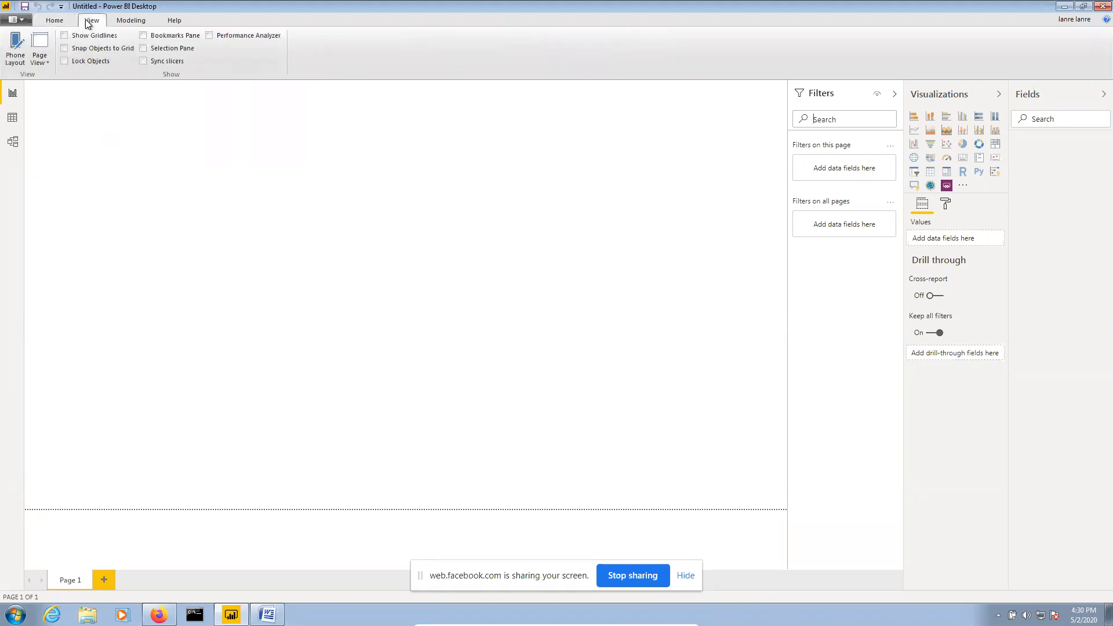
click(132, 24)
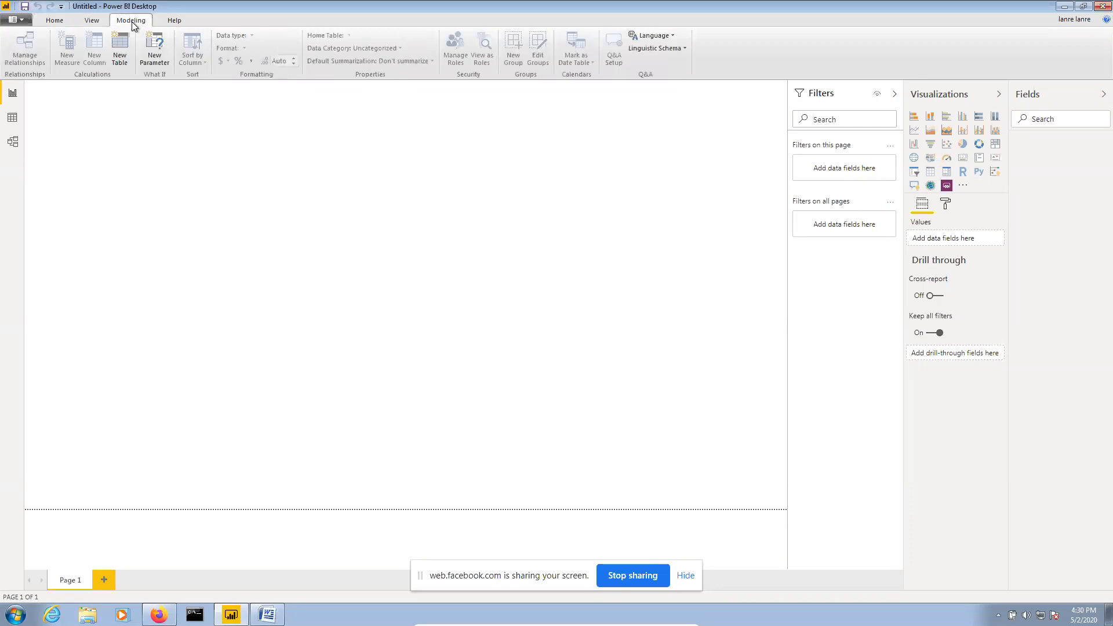
click(177, 23)
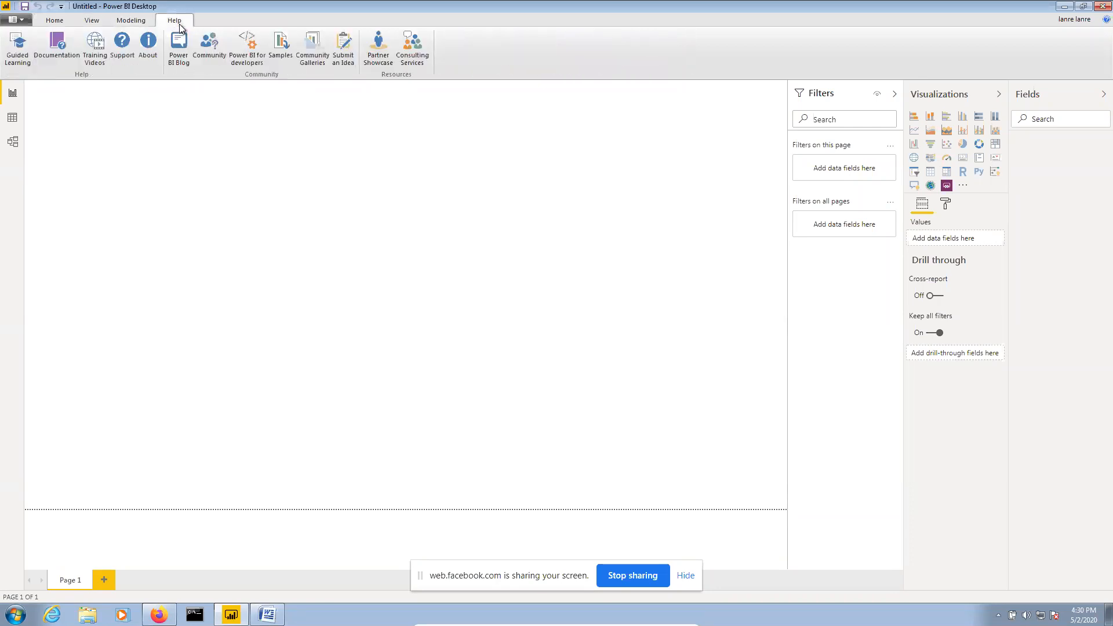
click(53, 22)
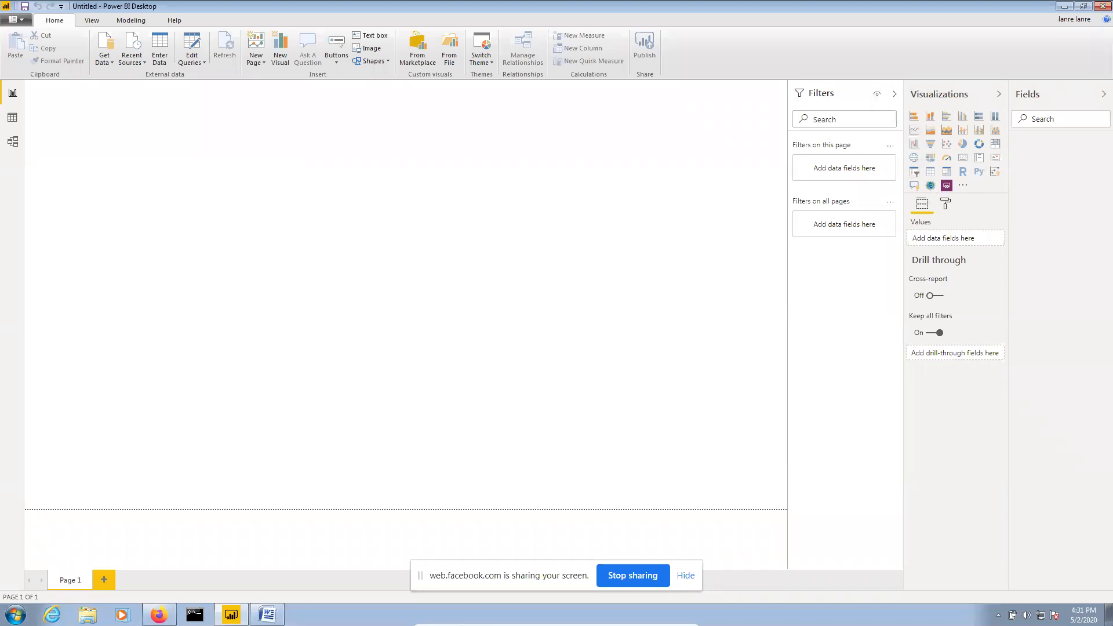
click(267, 615)
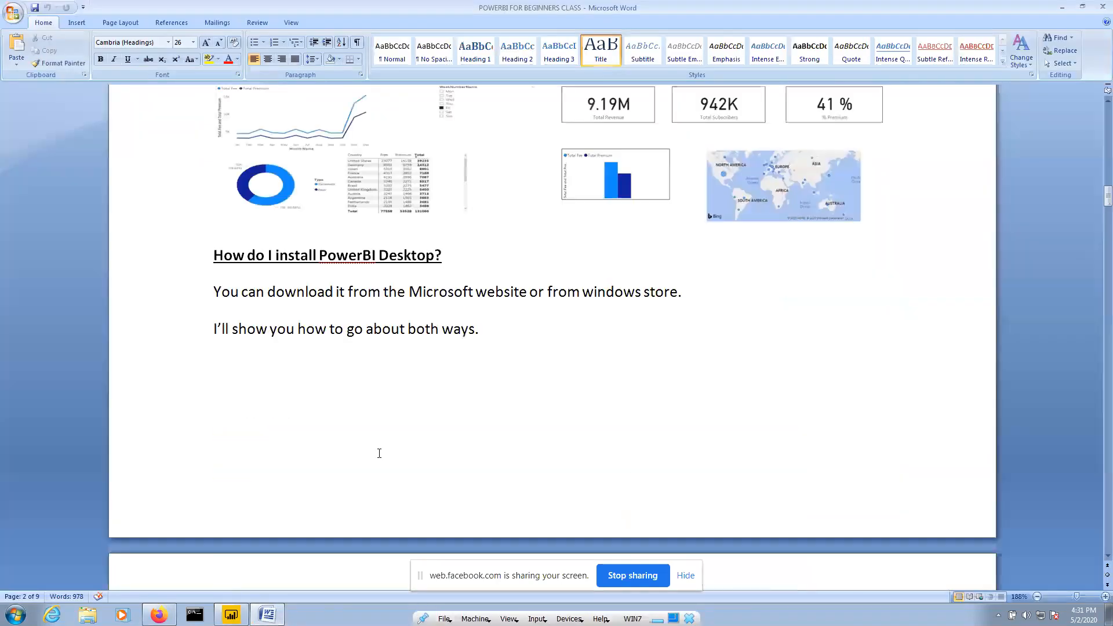
scroll(379, 453, up, 3)
click(667, 478)
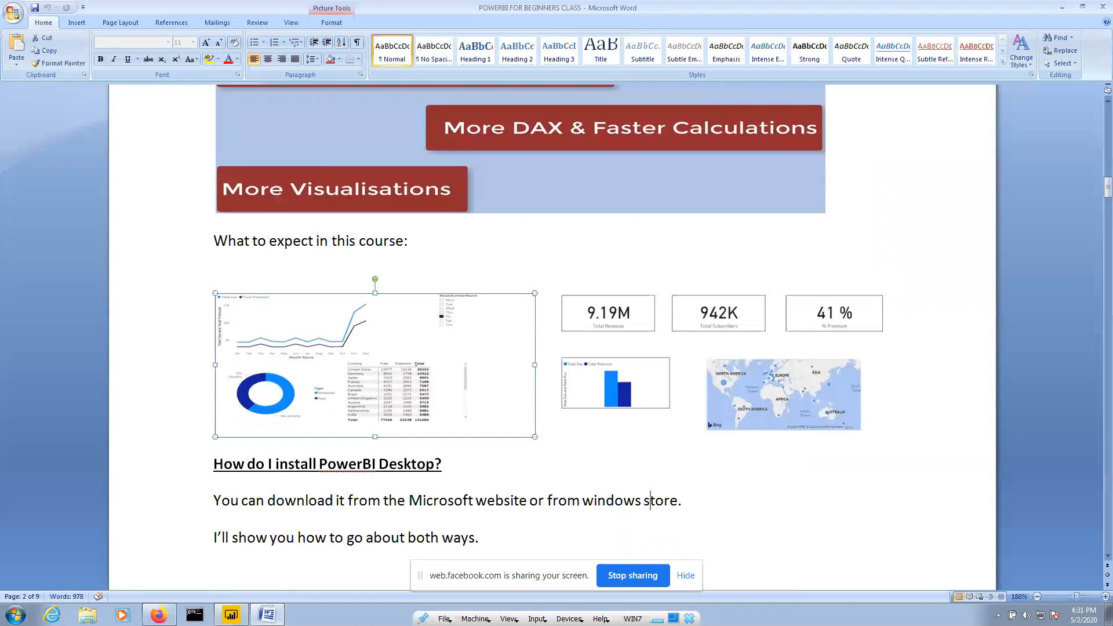
click(231, 616)
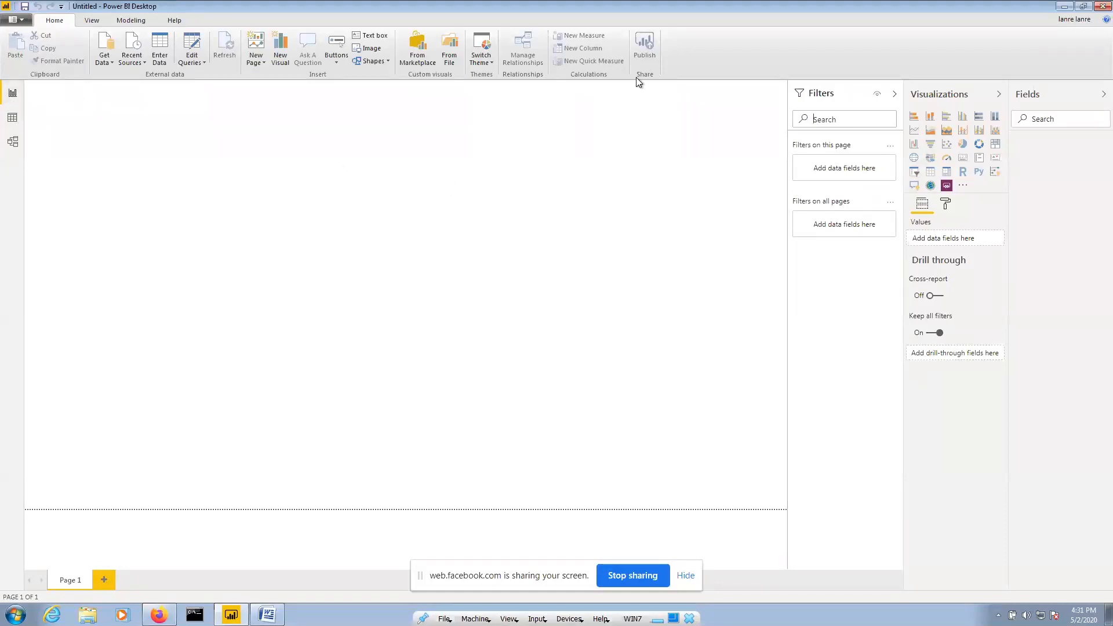
Switch to the empty Data view, then to the Model view showing Set up your layout
click(12, 118)
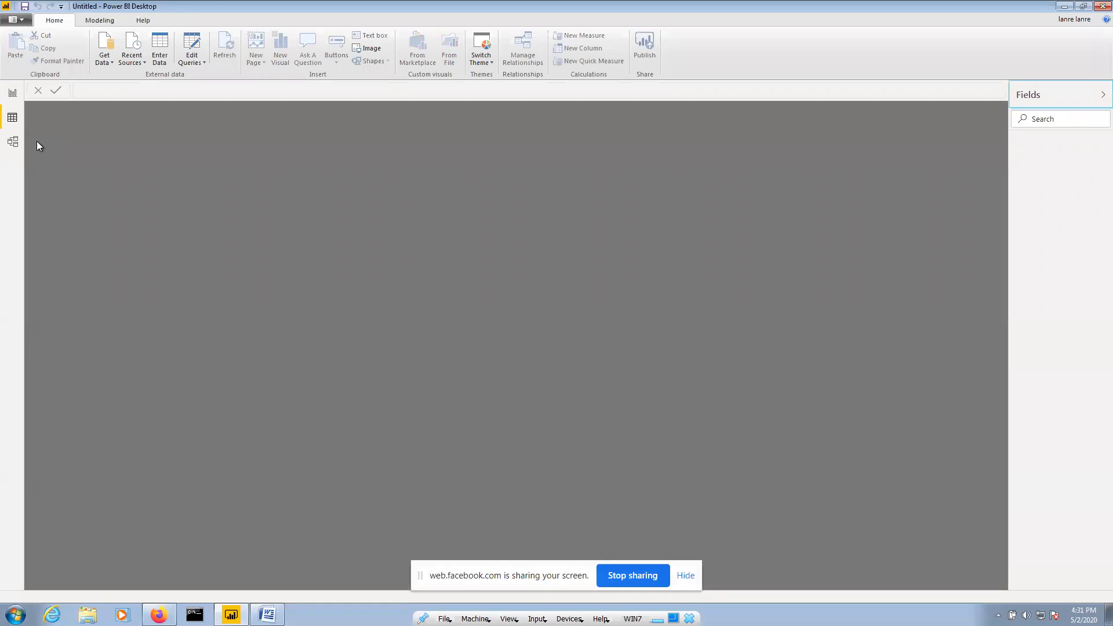
click(13, 141)
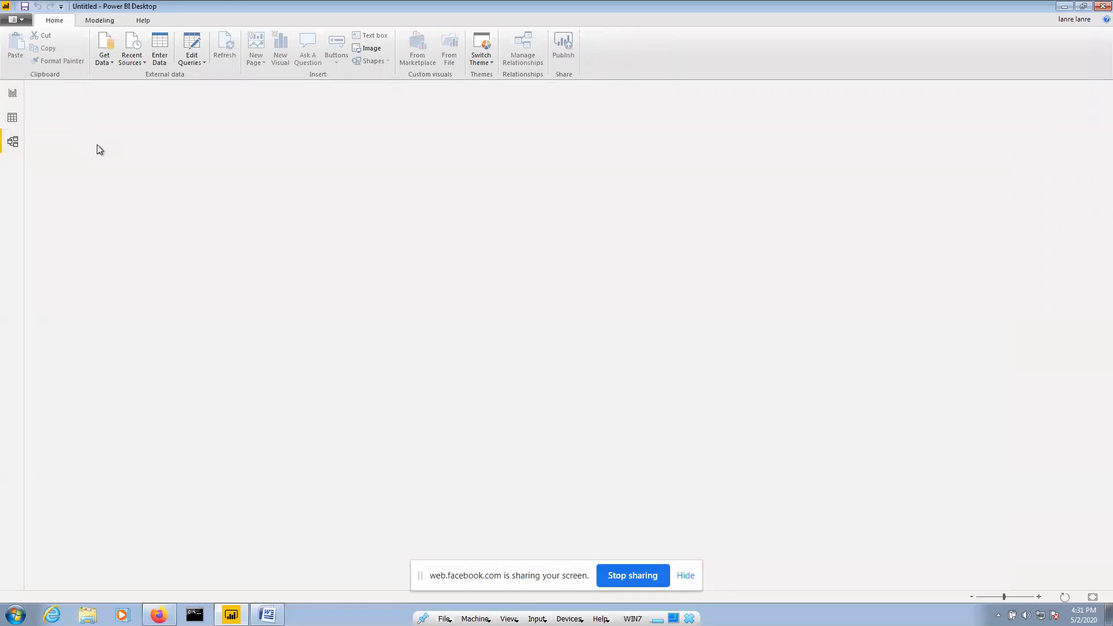
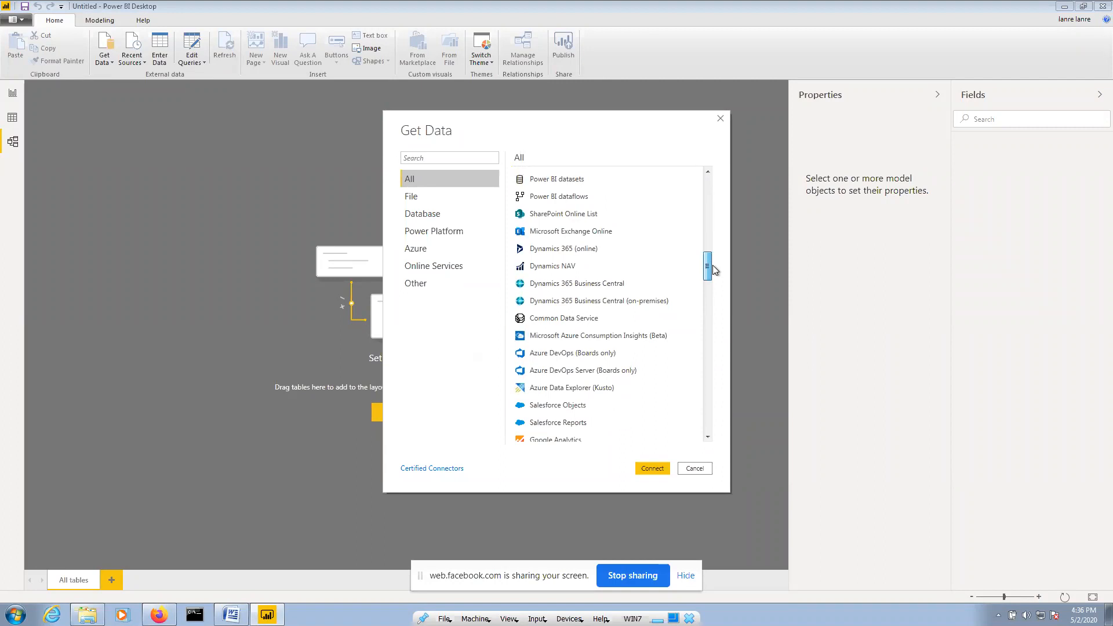
drag(716, 269, 715, 282)
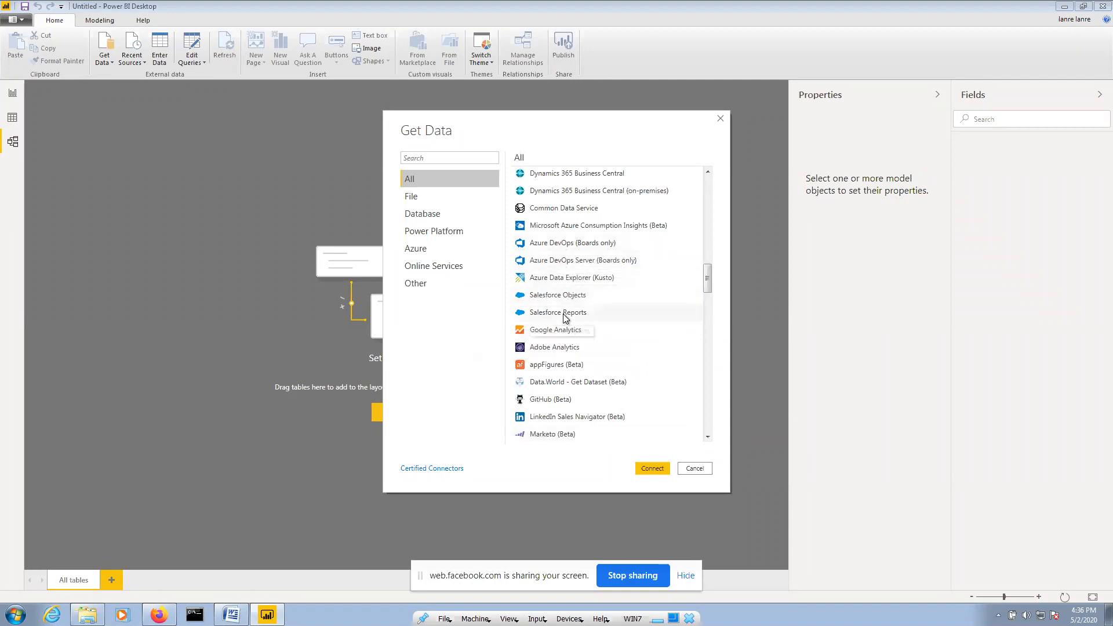
scroll(560, 348, down, 4)
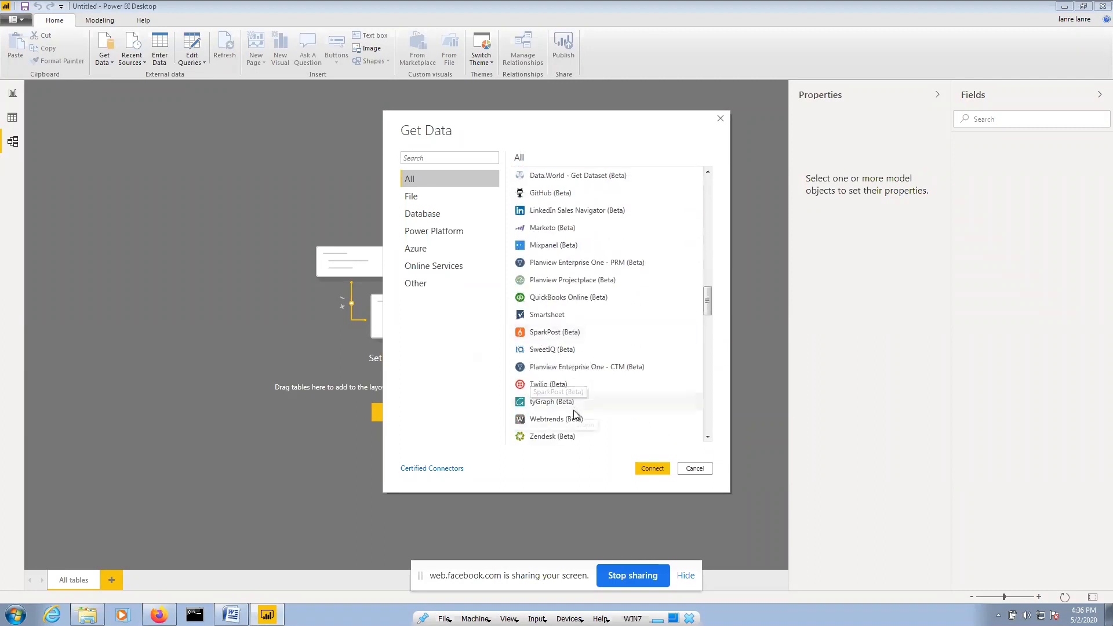
scroll(560, 304, down, 3)
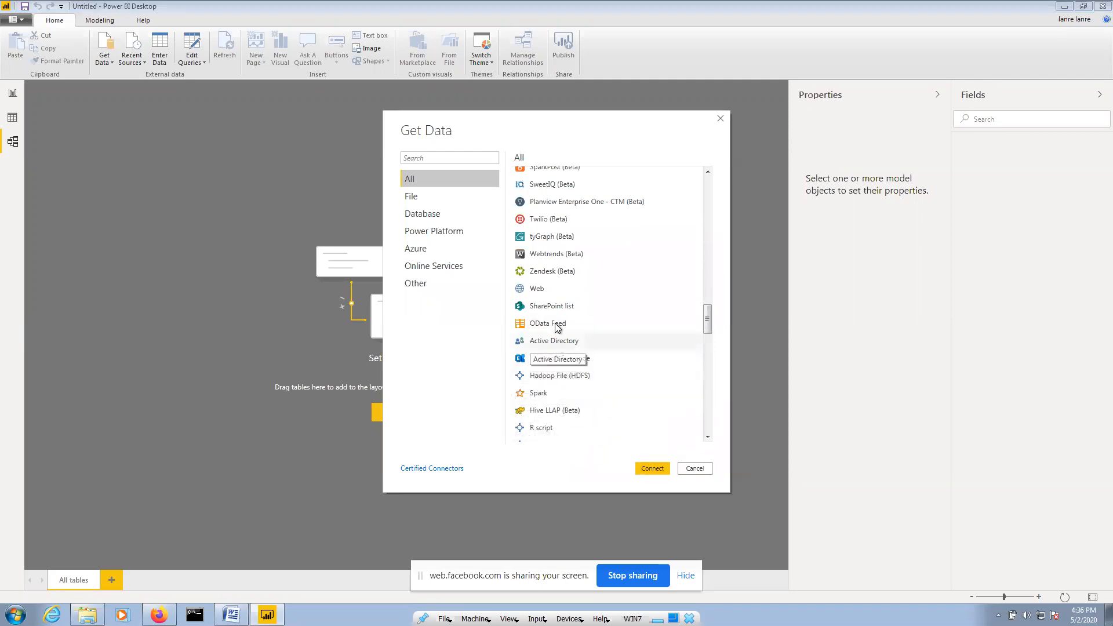
scroll(555, 328, down, 10)
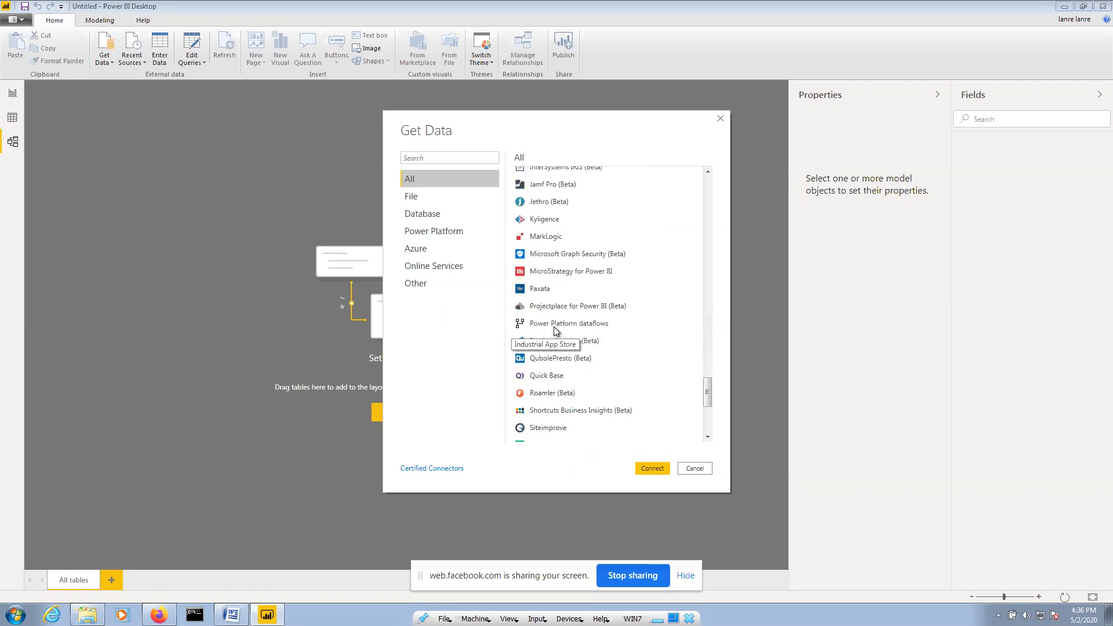
scroll(555, 330, down, 2)
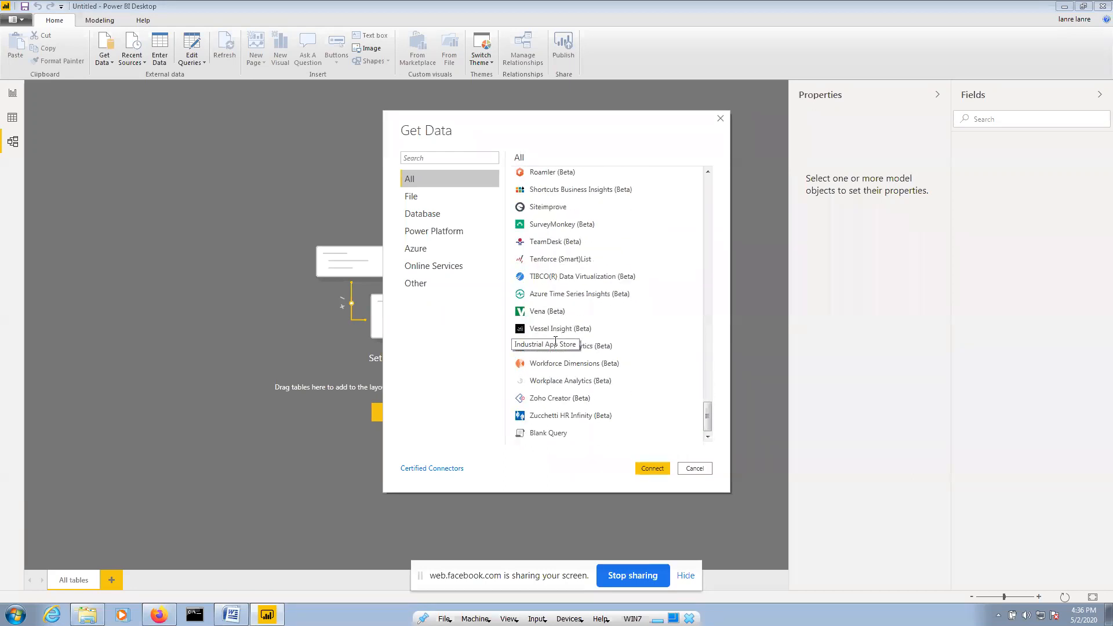
scroll(583, 407, up, 15)
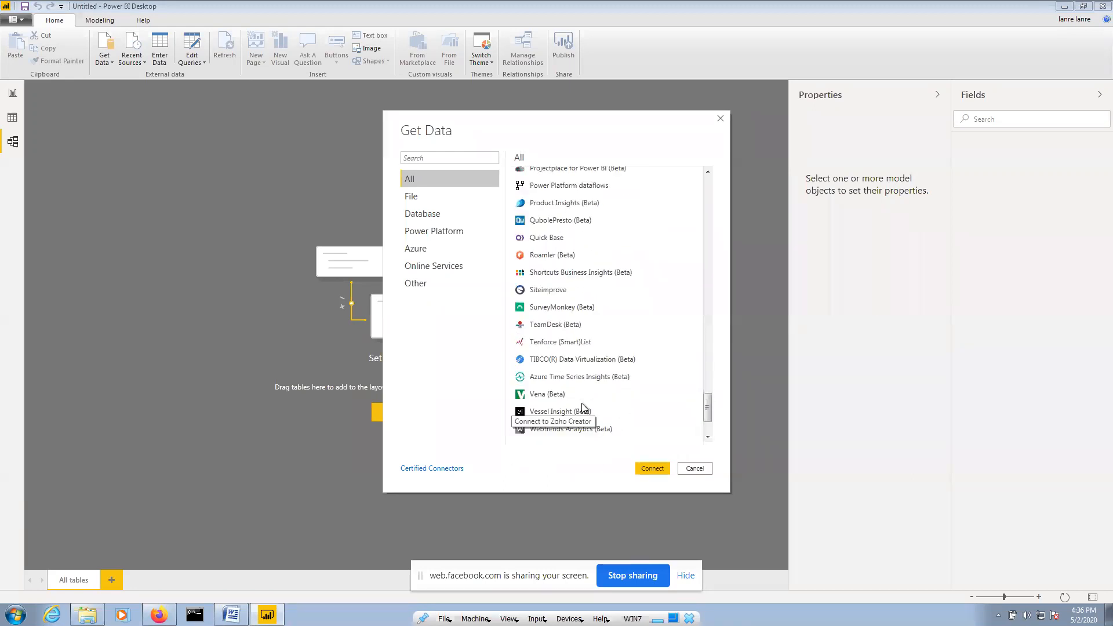
scroll(583, 409, up, 5)
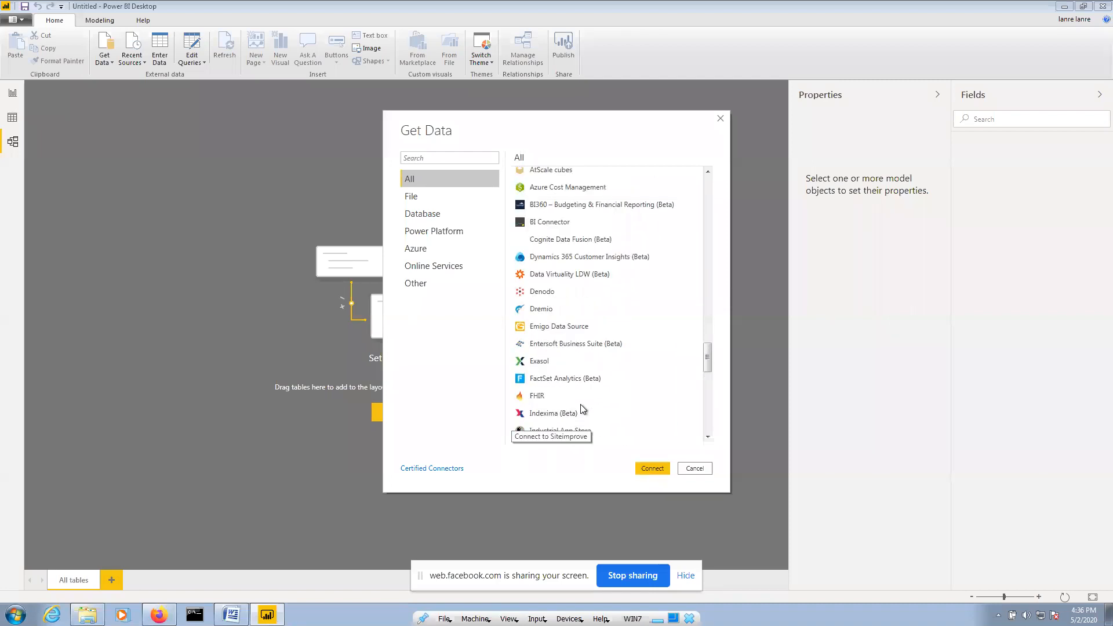
scroll(583, 409, up, 5)
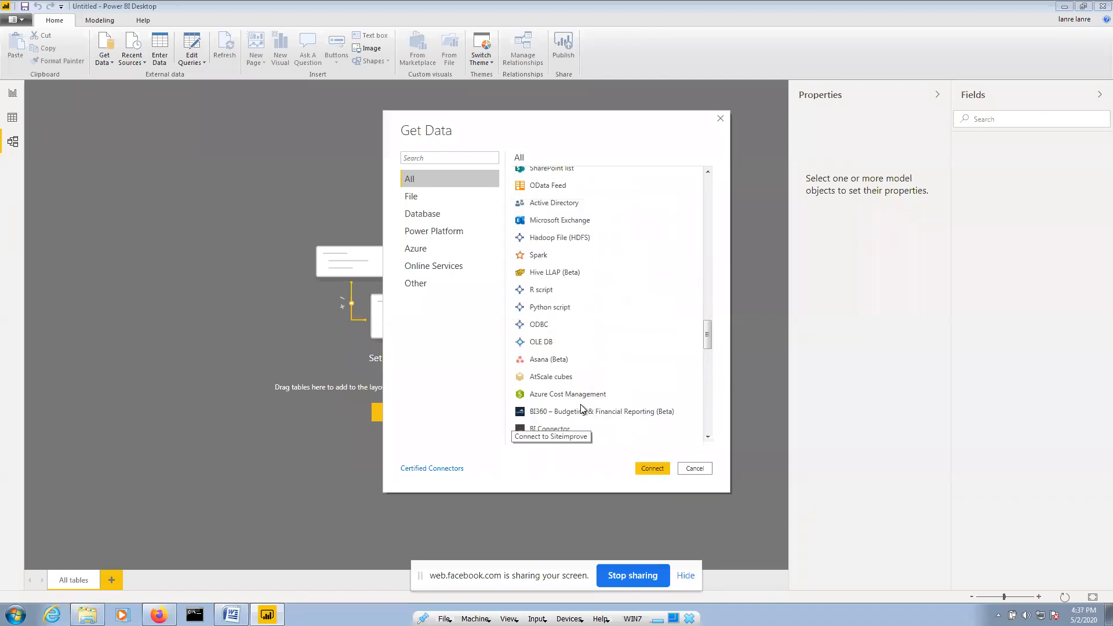
scroll(583, 410, up, 5)
scroll(580, 410, up, 3)
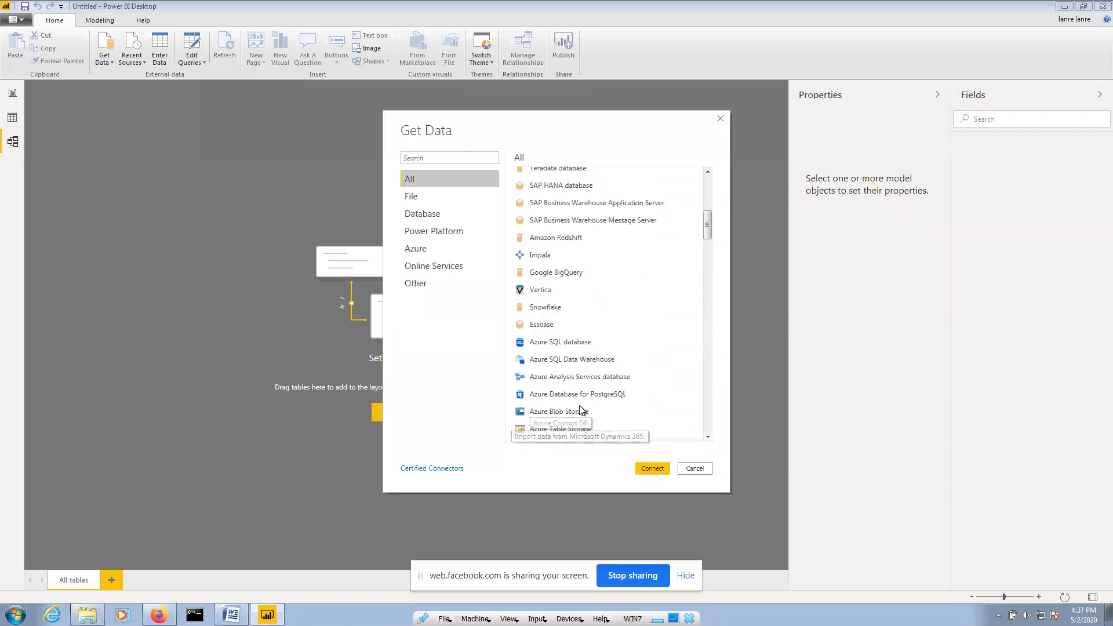
click(423, 215)
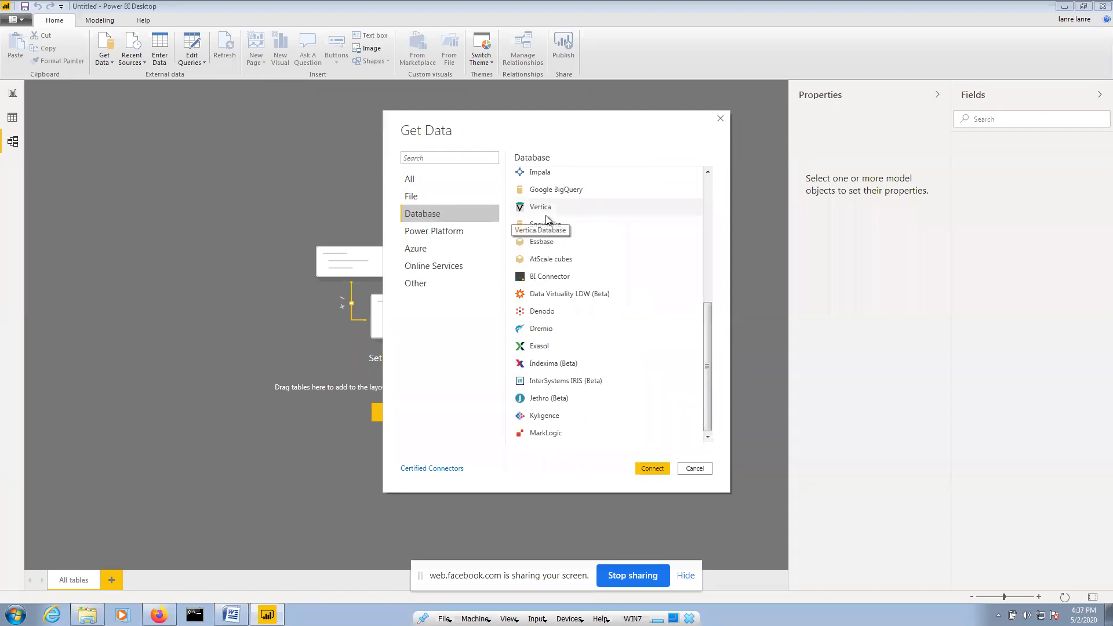
click(462, 232)
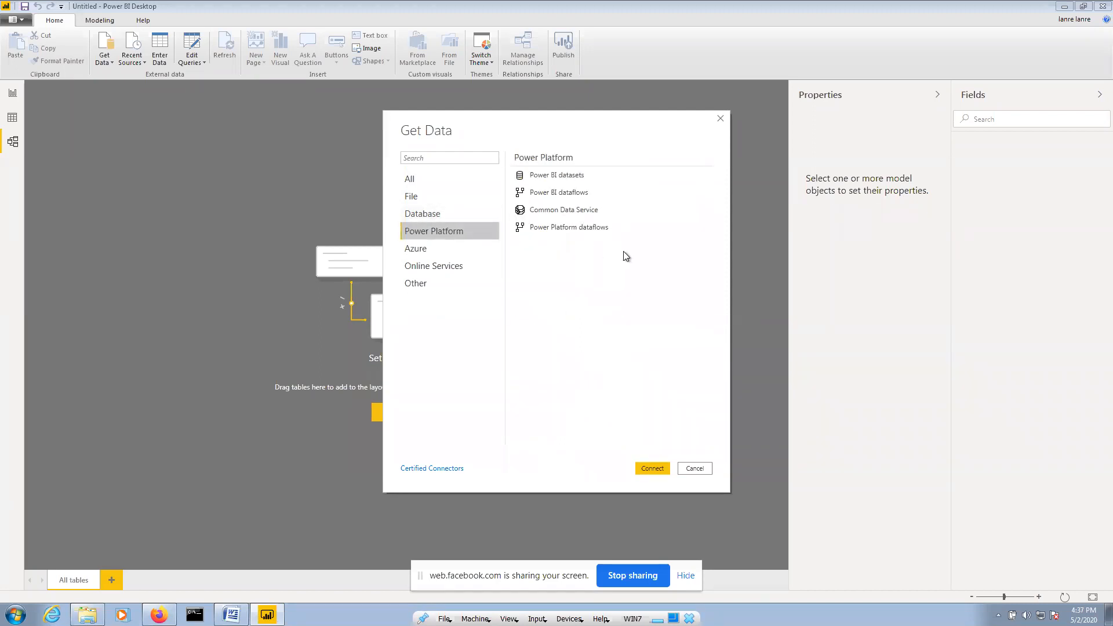
click(458, 252)
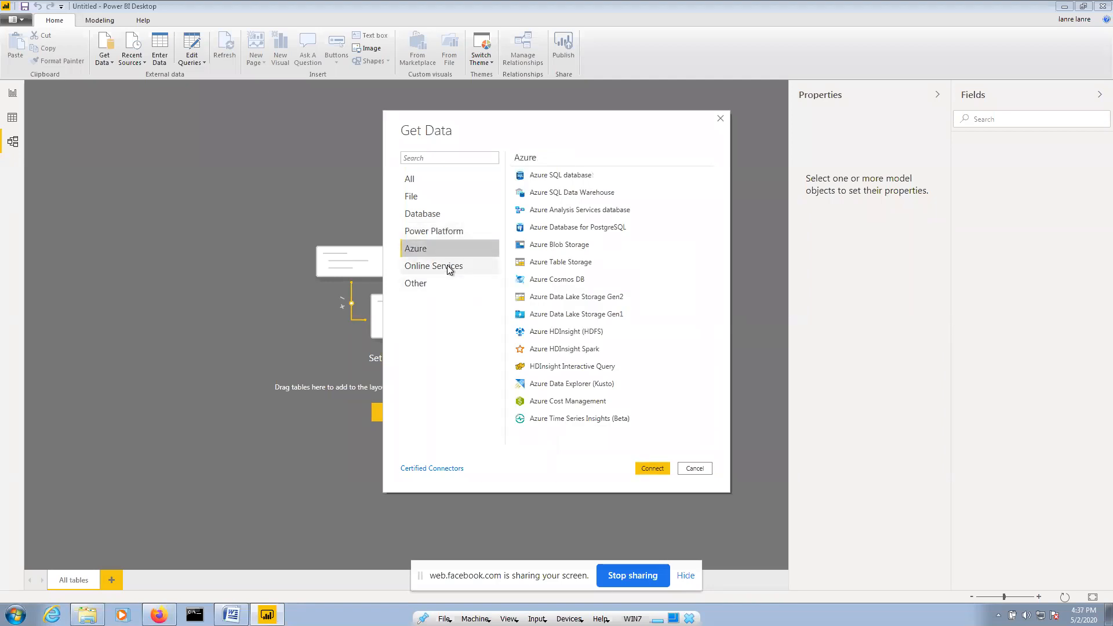
click(415, 262)
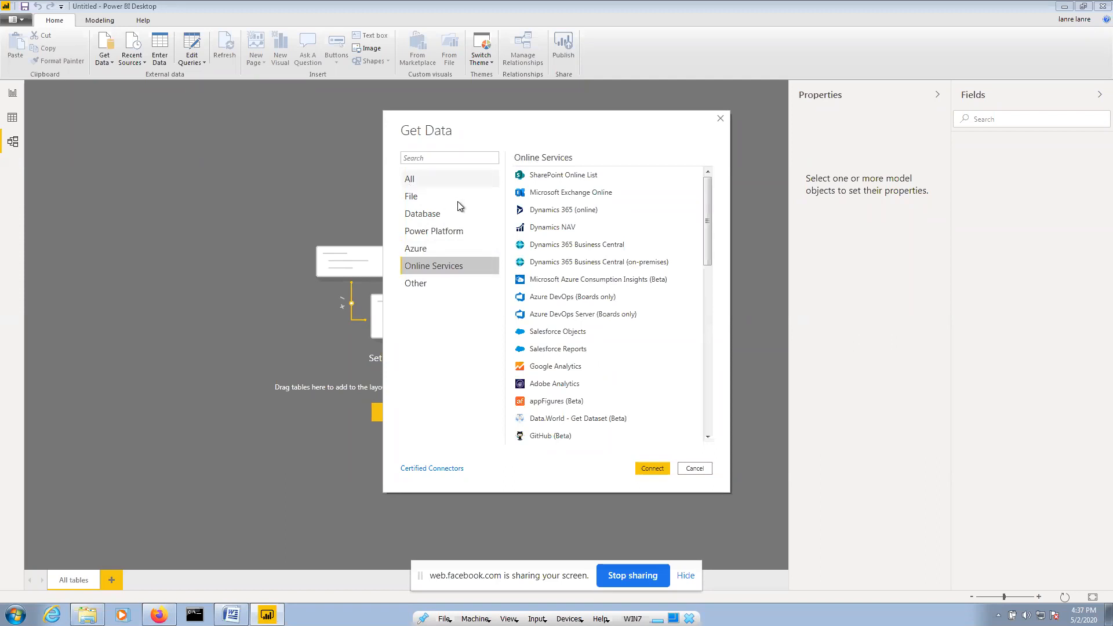
click(436, 180)
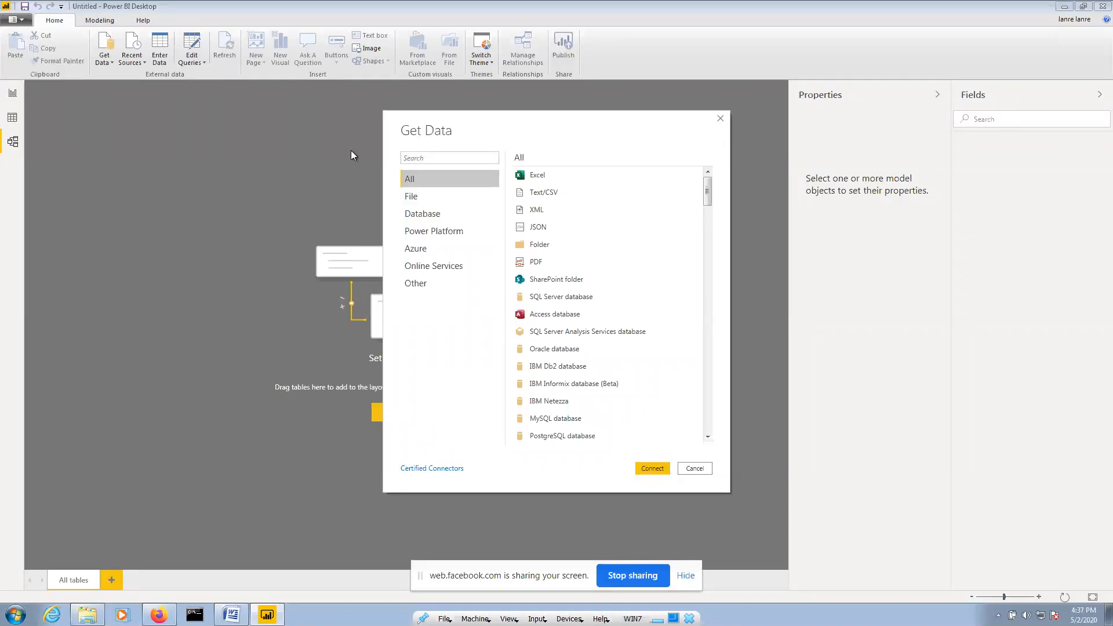
Choose Folder from the Get Data connector list and connect to it
click(544, 247)
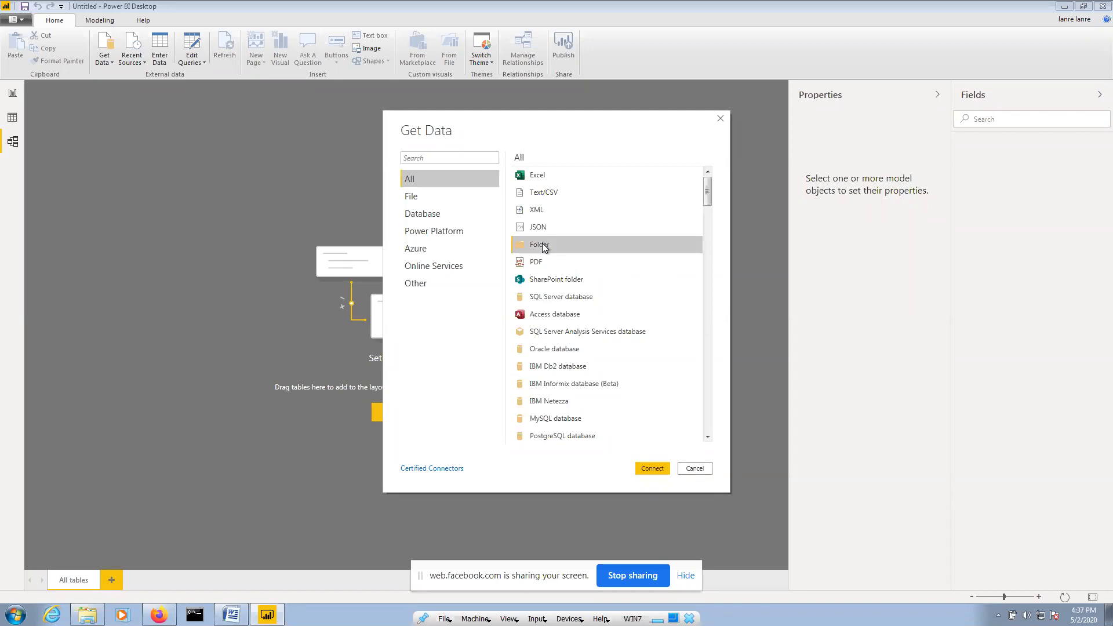
click(656, 468)
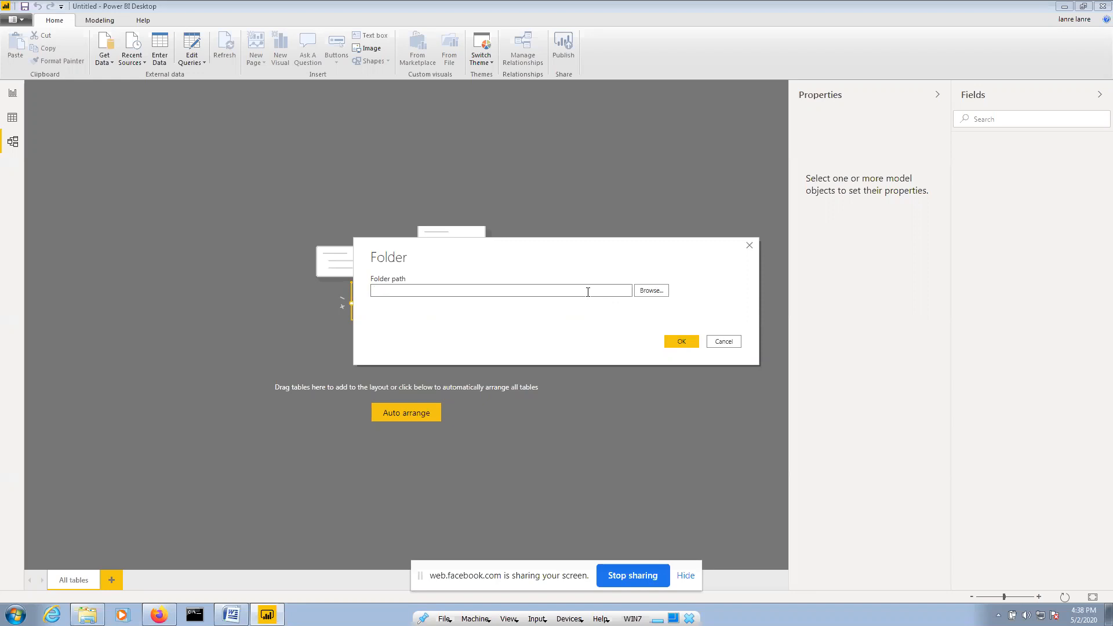
Browse for the source folder and scroll through the folder tree
click(665, 294)
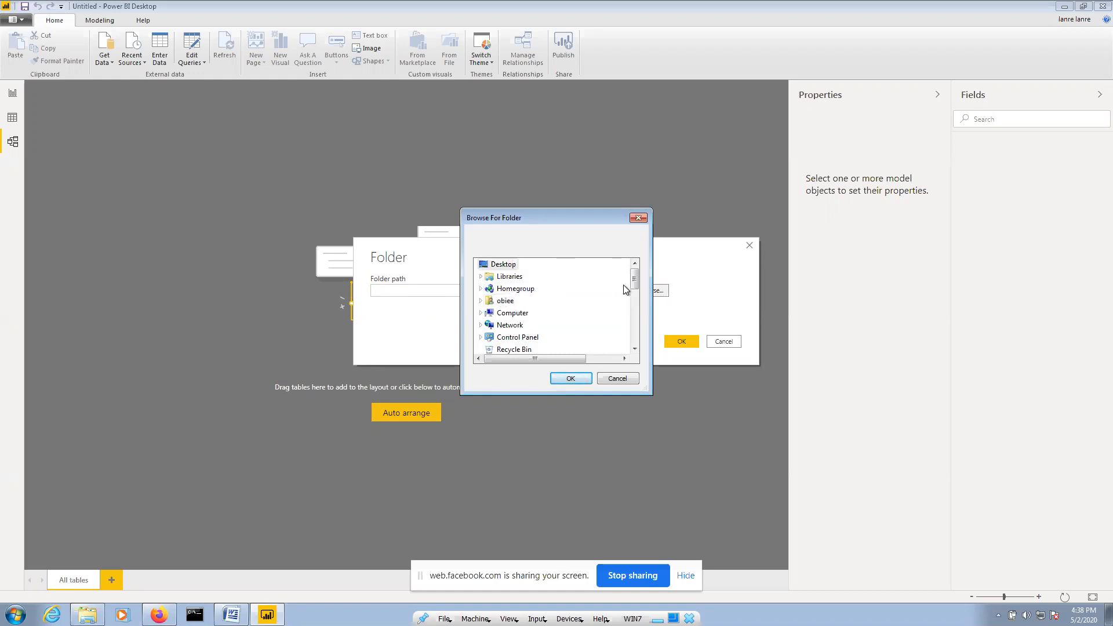
drag(635, 277, 635, 278)
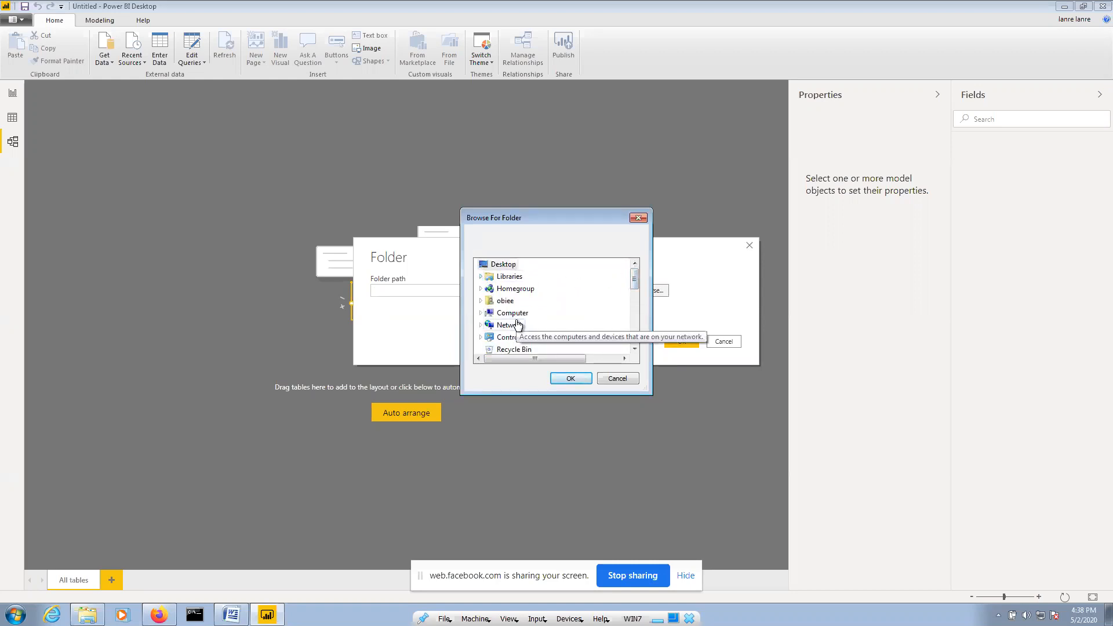
click(636, 349)
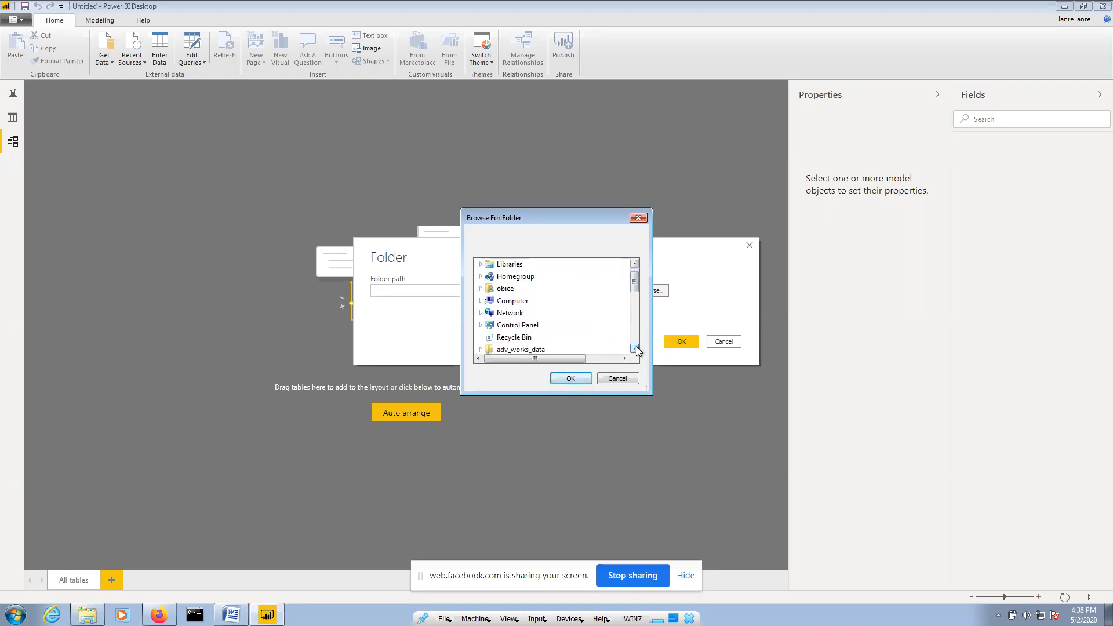
click(636, 349)
click(637, 348)
click(636, 349)
click(636, 348)
click(636, 348)
click(636, 348)
click(636, 349)
click(636, 348)
click(636, 348)
click(636, 349)
click(636, 349)
drag(636, 324, 637, 286)
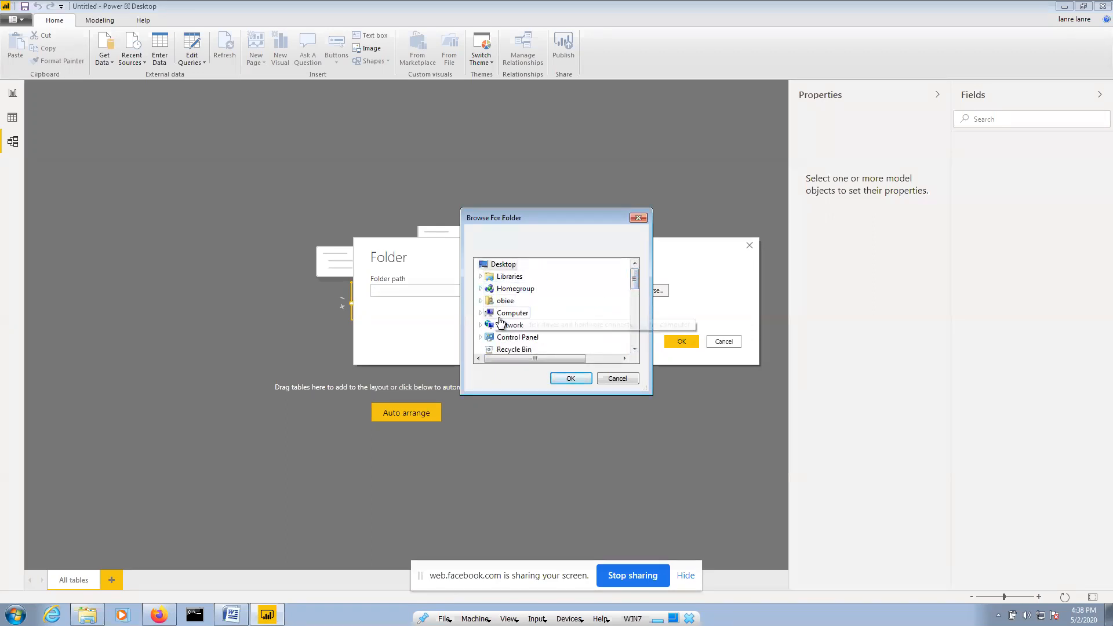
Choose the inner subscribers folder under Documents\subscribers as the path, then highlight the path text
click(480, 301)
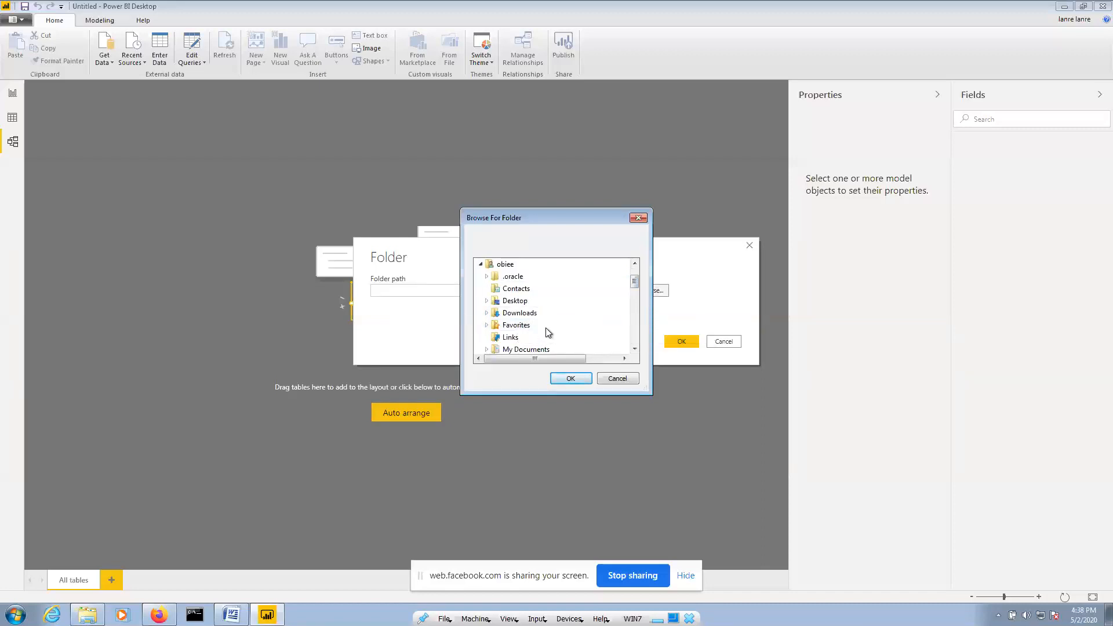
scroll(547, 318, down, 1)
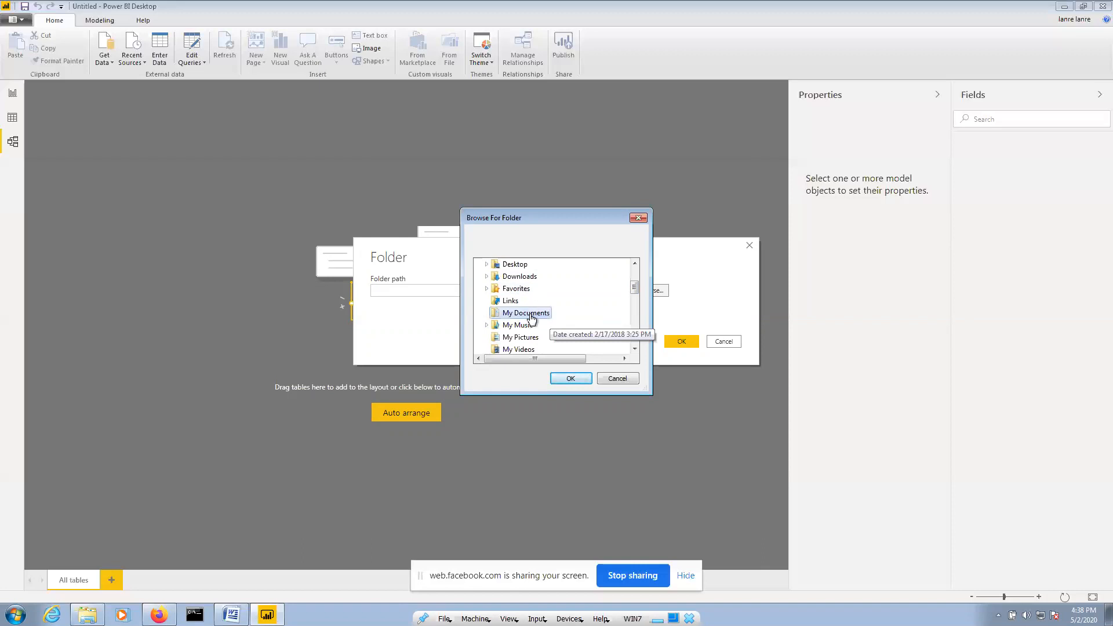
click(531, 314)
drag(634, 278, 634, 294)
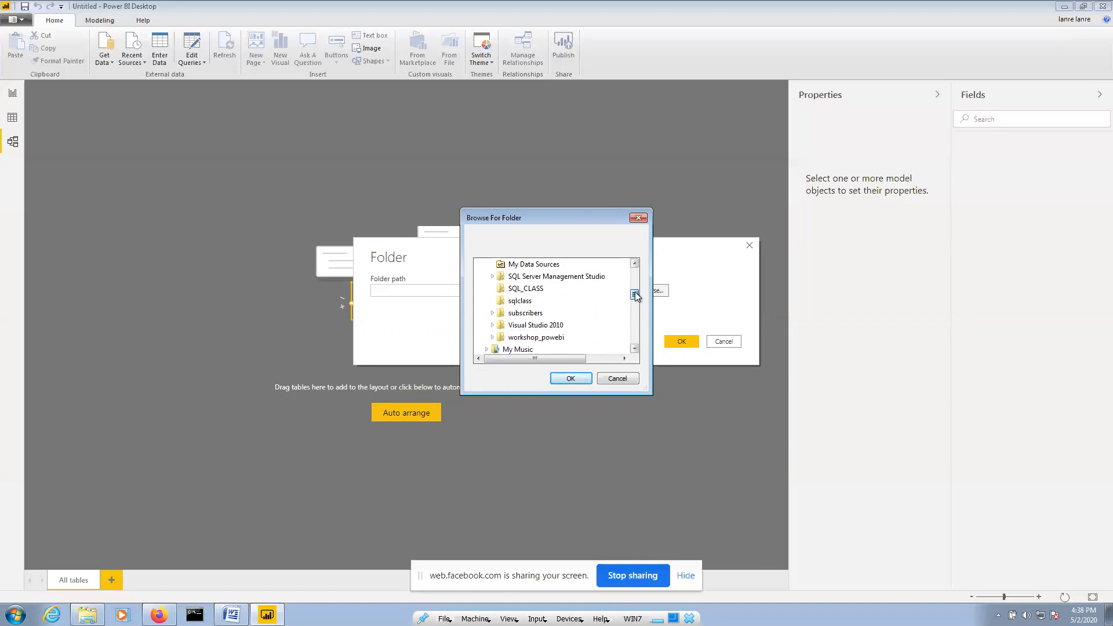
click(493, 313)
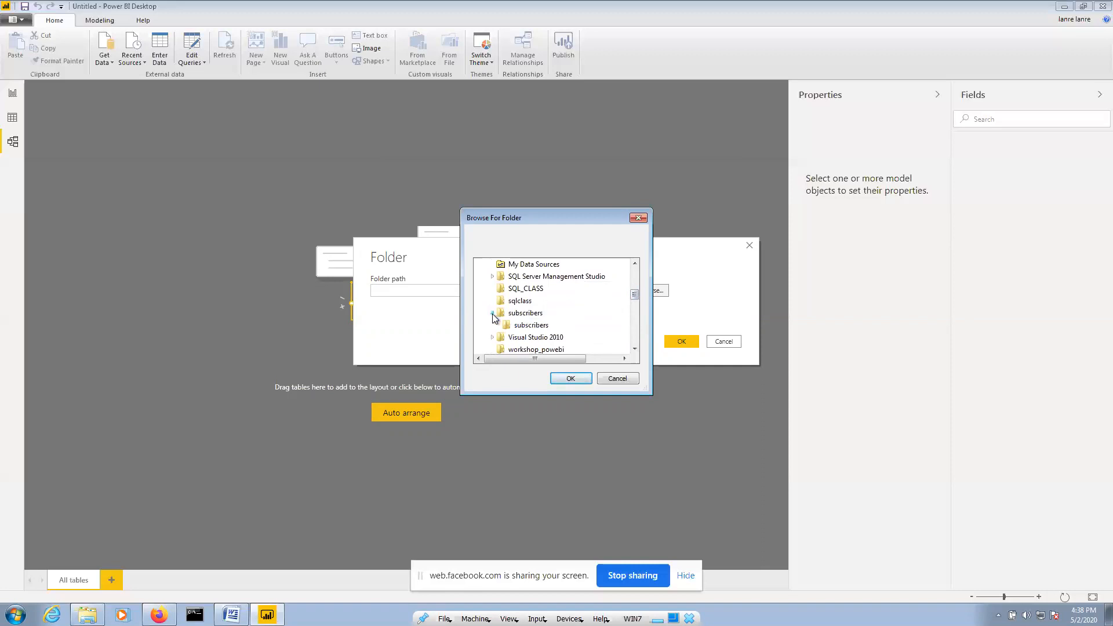
click(525, 328)
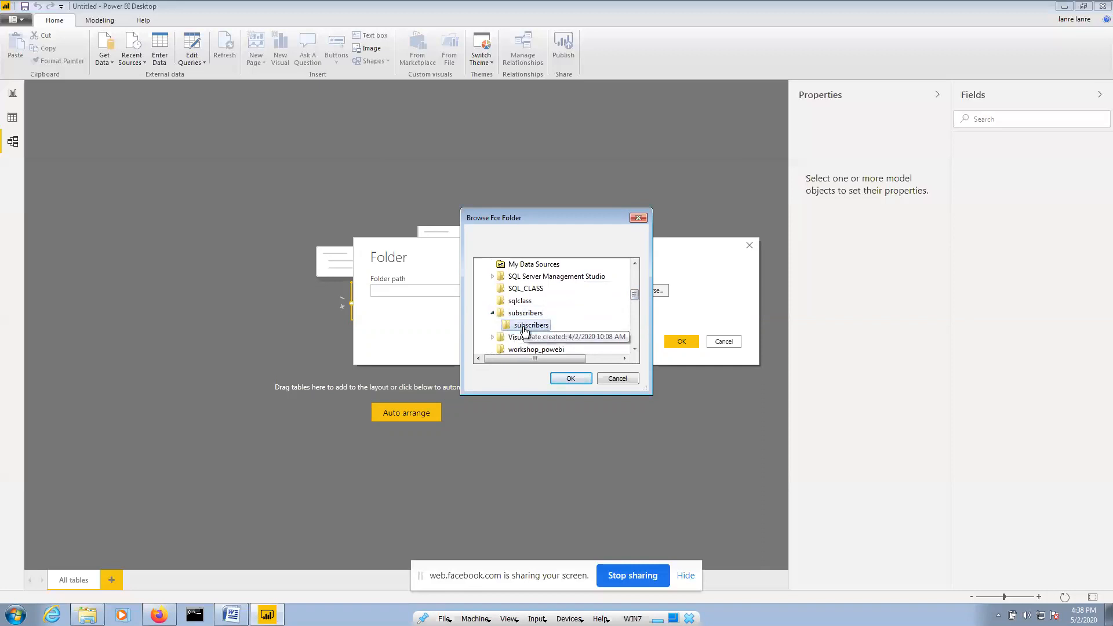
click(576, 378)
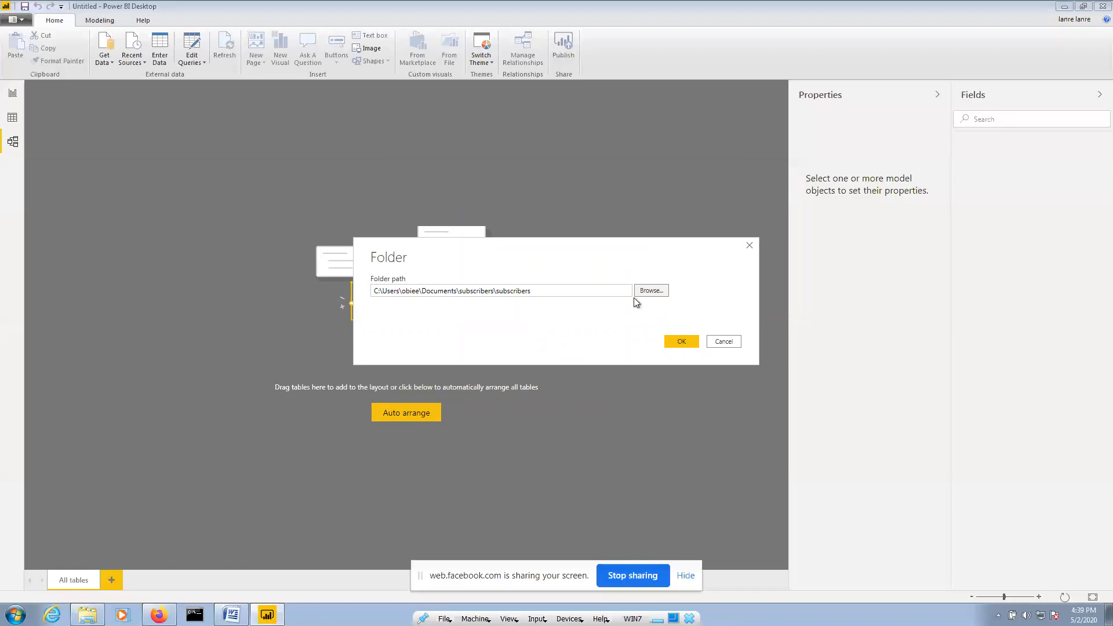
drag(567, 290, 354, 292)
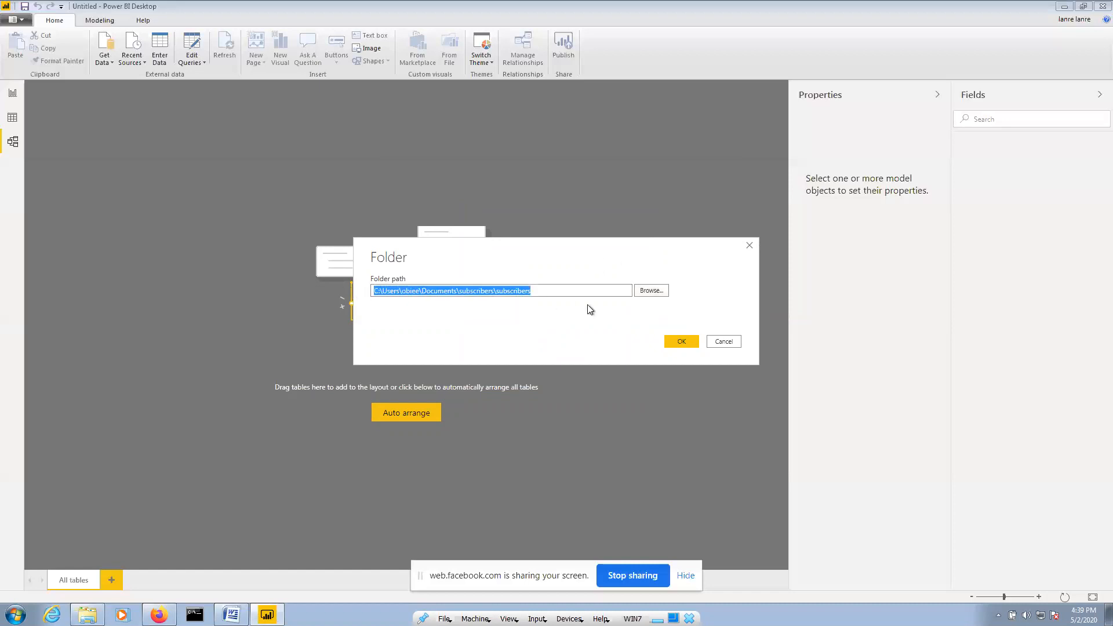
Load the folder listing new.csv and renewals.csv, scrolling across its columns
click(680, 343)
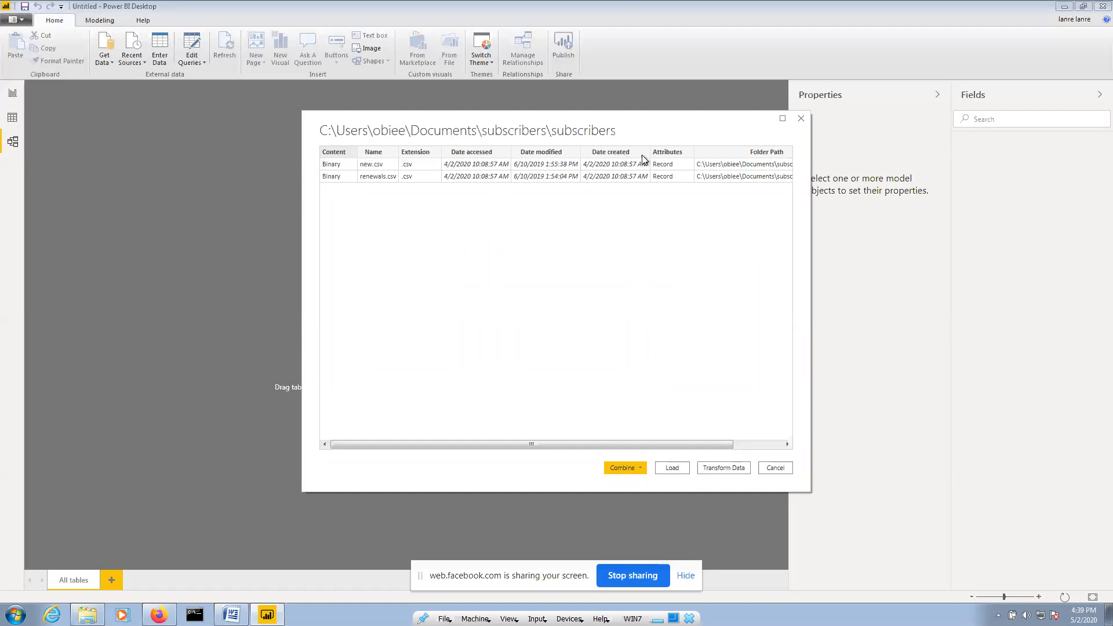
drag(679, 444, 848, 443)
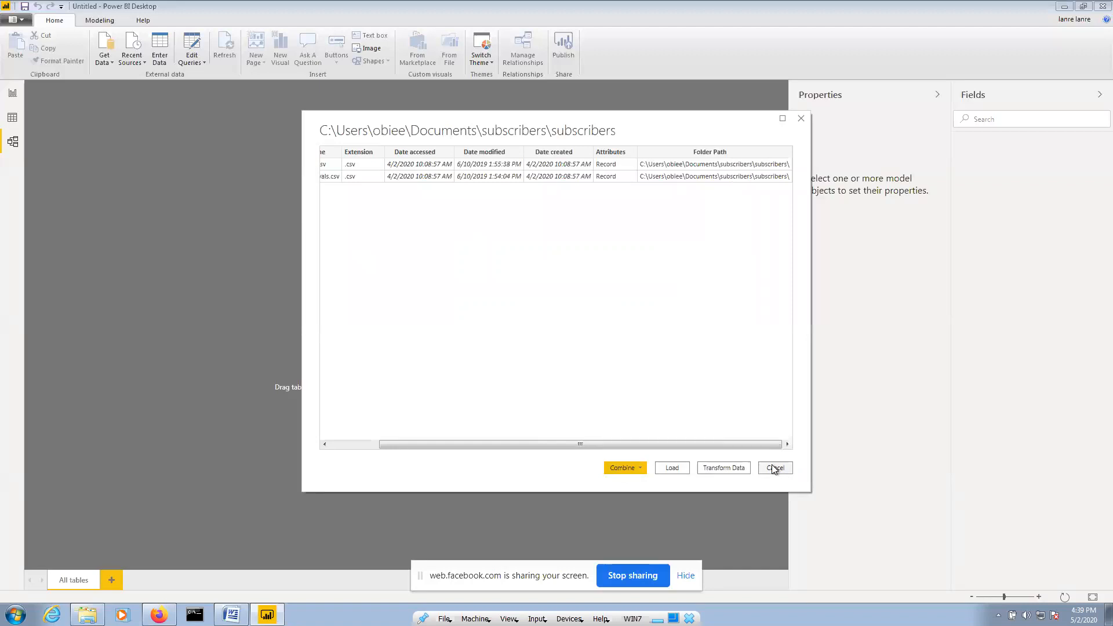
drag(508, 445, 410, 450)
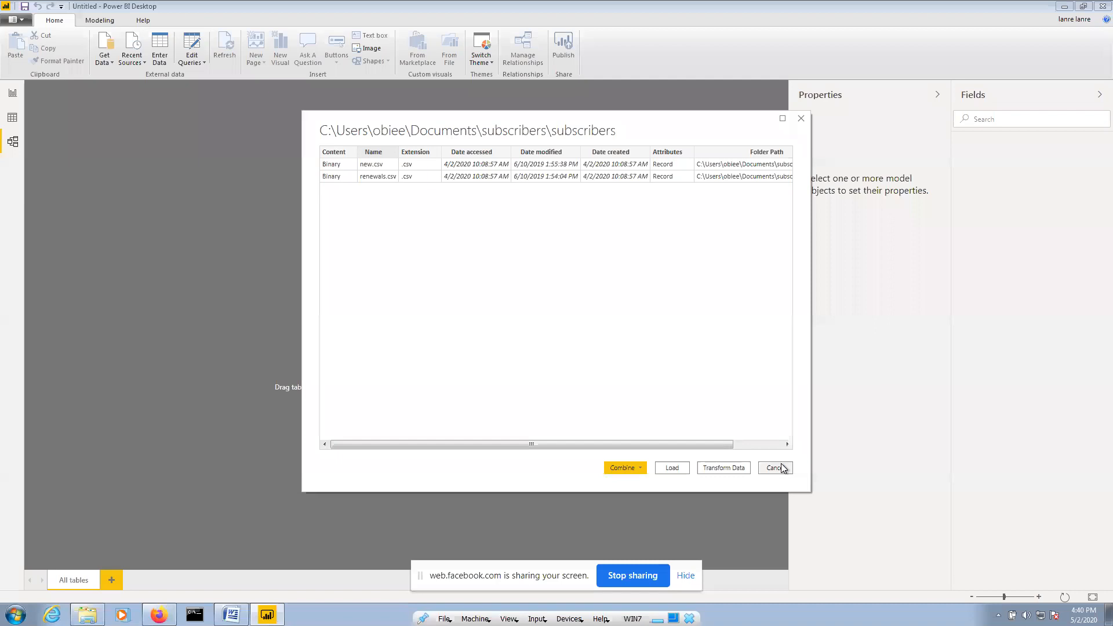
Send the folder's files to Power Query Editor, then switch between the editor and report windows
click(739, 468)
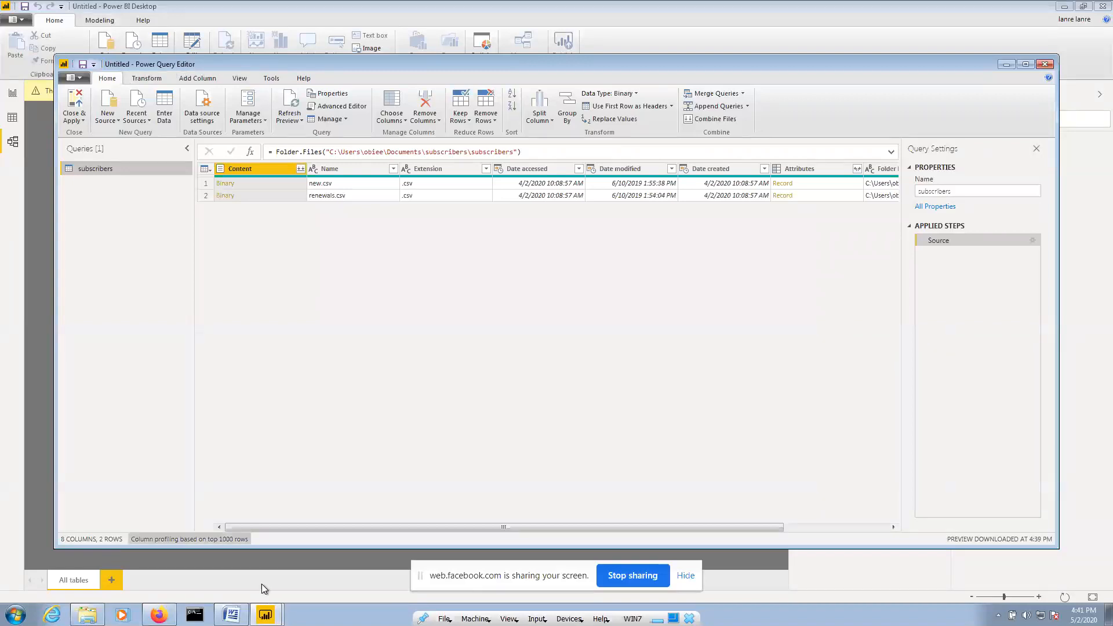
mouse_move(265, 614)
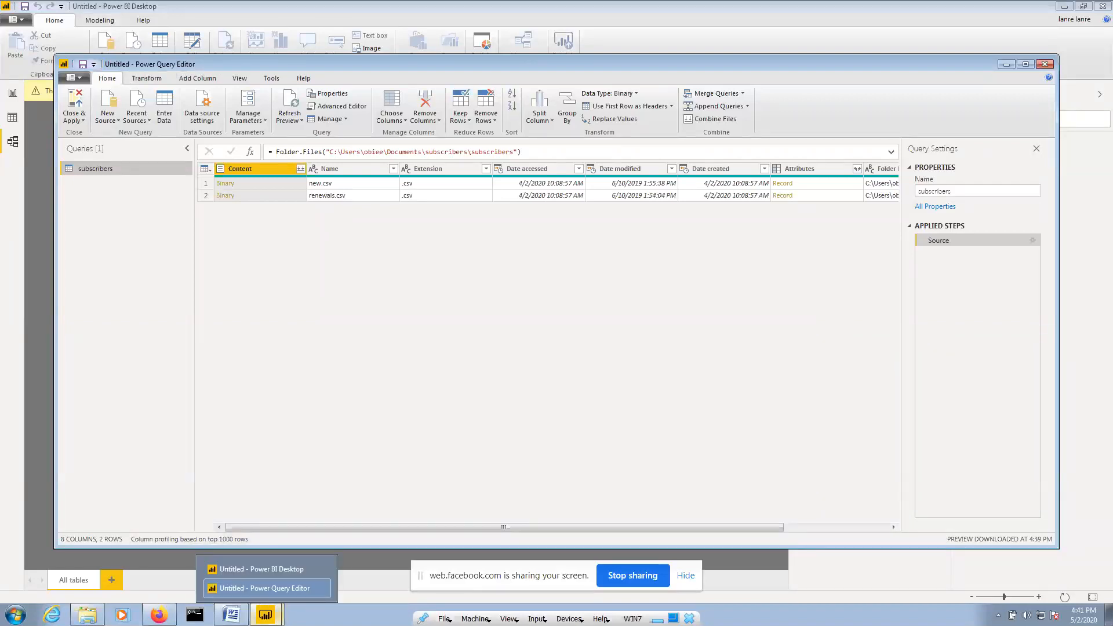
click(269, 572)
click(269, 612)
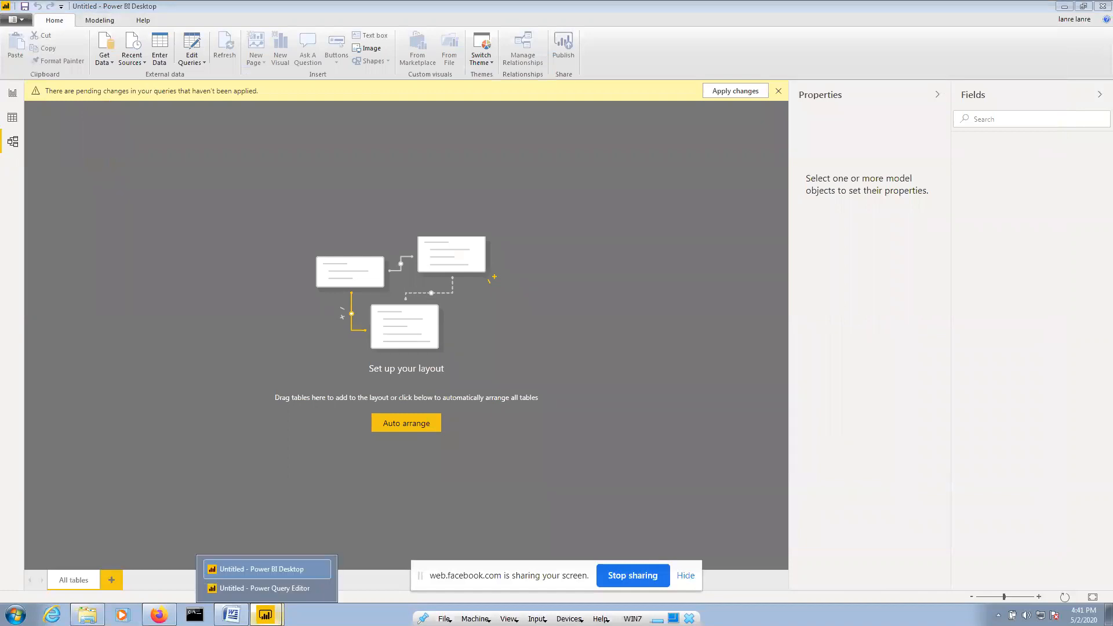
click(270, 588)
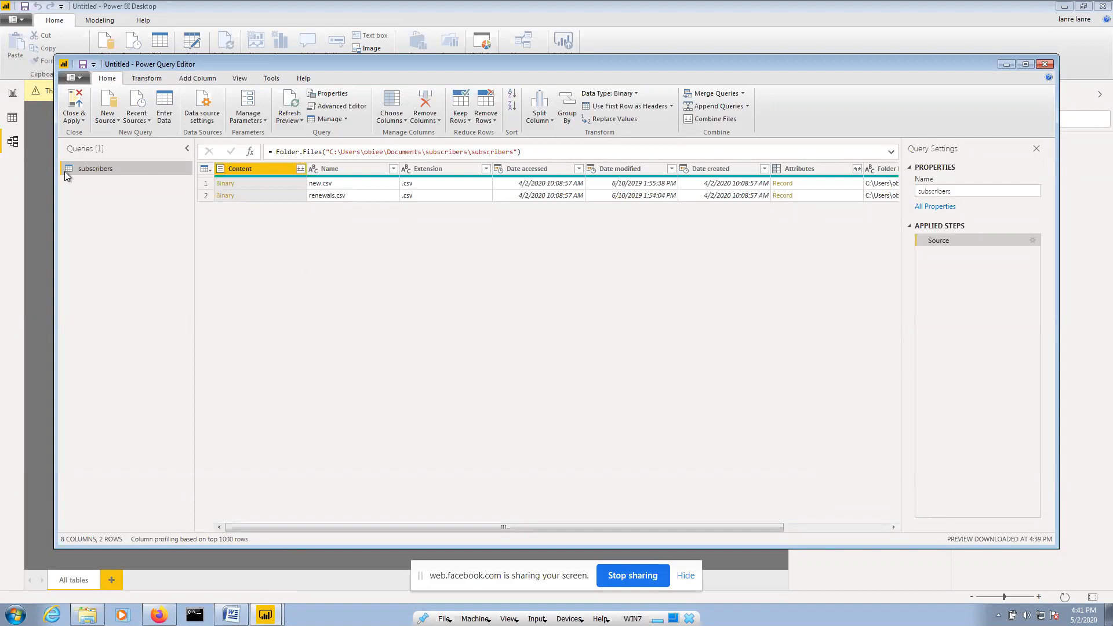
click(43, 181)
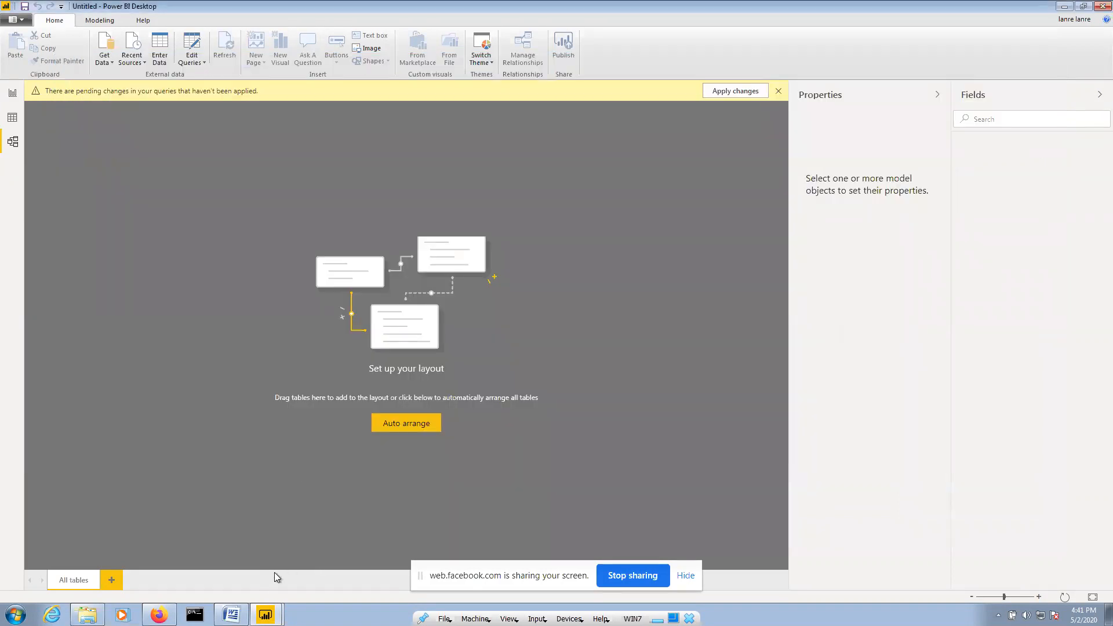
click(266, 615)
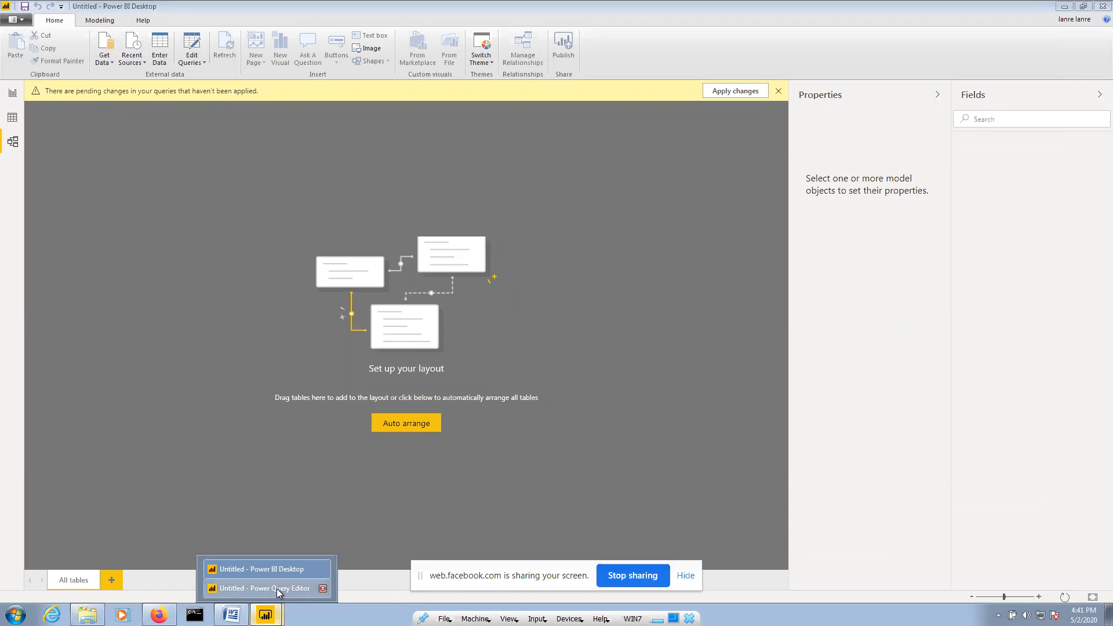
Bring Power Query Editor forward, reposition its window, and select the query name subscribers
click(276, 589)
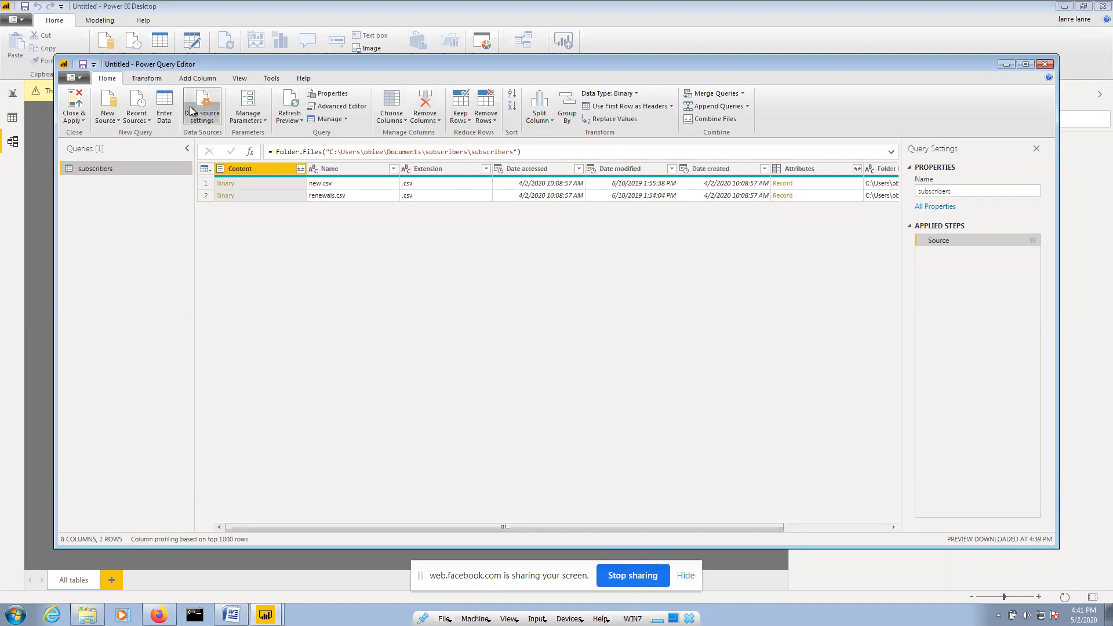
drag(238, 64, 223, 117)
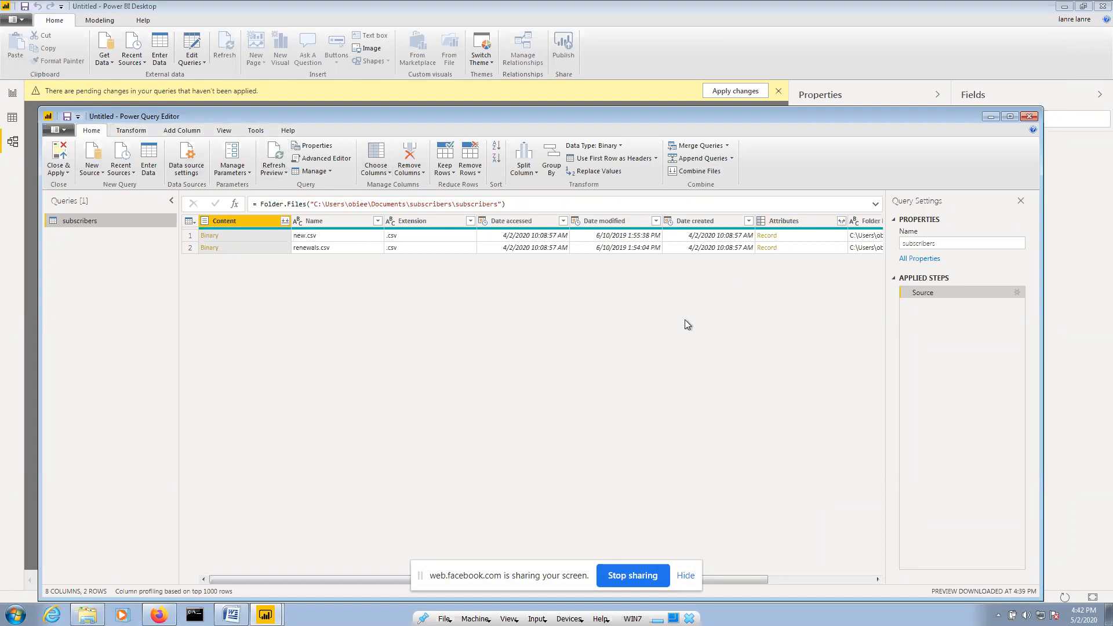
click(939, 243)
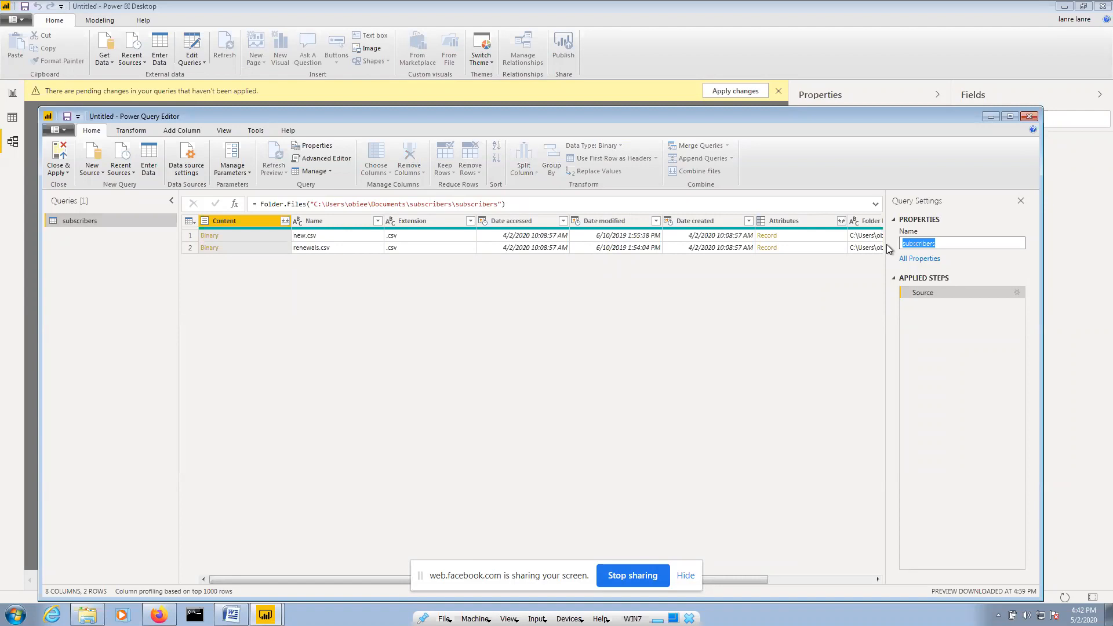
click(951, 243)
double_click(902, 244)
click(940, 242)
Open Combine Files for the Content column and turn on Skip files with errors
click(286, 224)
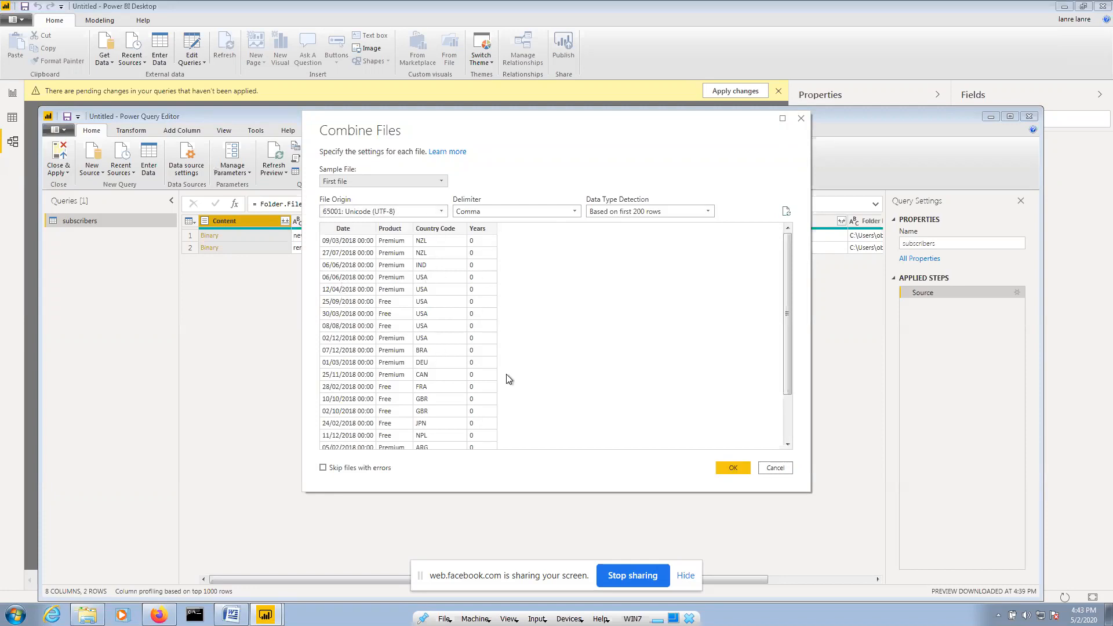
click(323, 468)
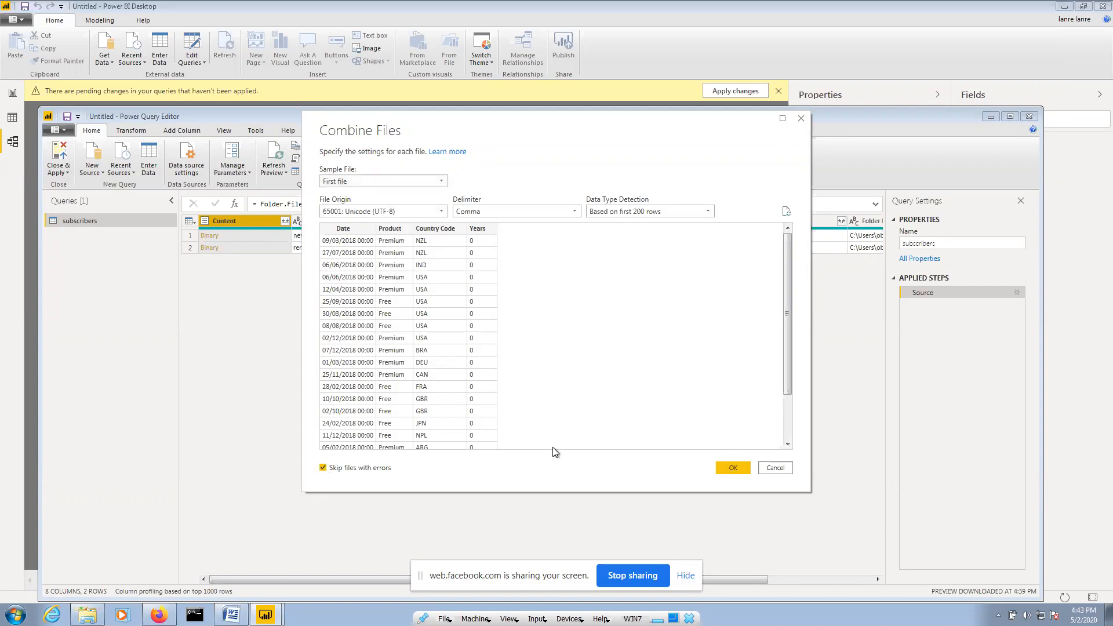
Combine the CSVs into Source.Name, Date, Product, Country Code and Years columns, then scroll the rows
click(733, 468)
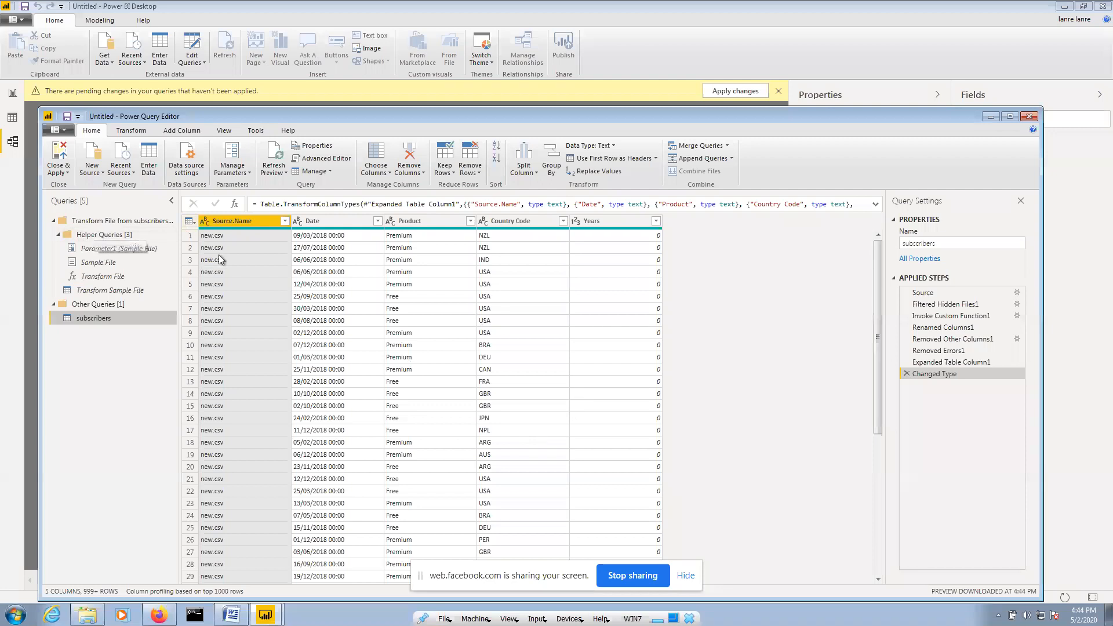
scroll(219, 268, down, 20)
scroll(221, 270, down, 15)
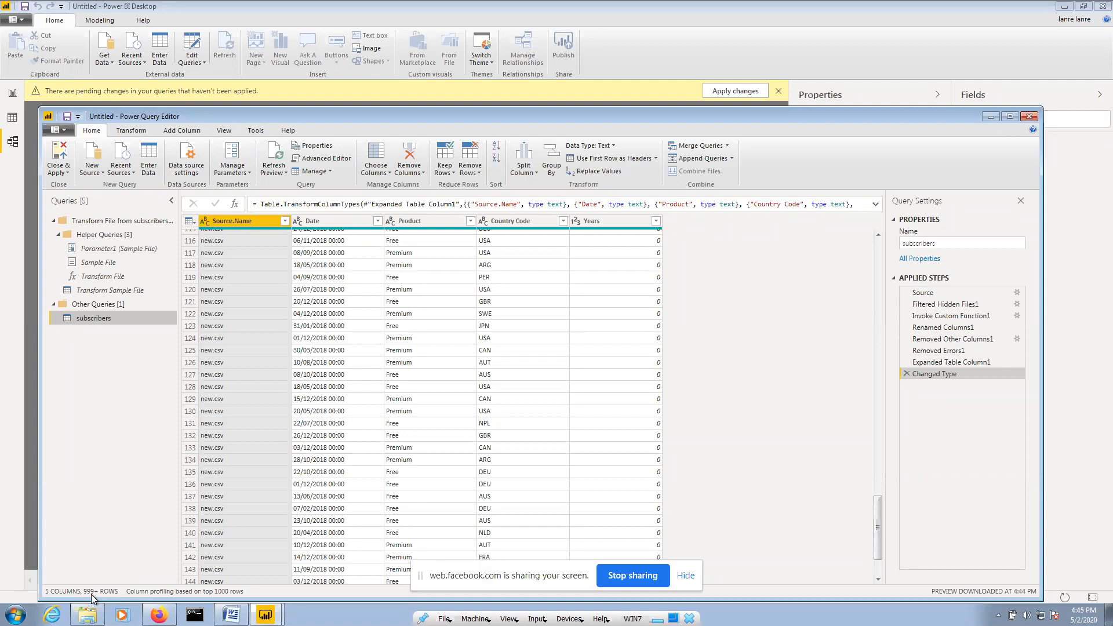
drag(878, 514, 886, 590)
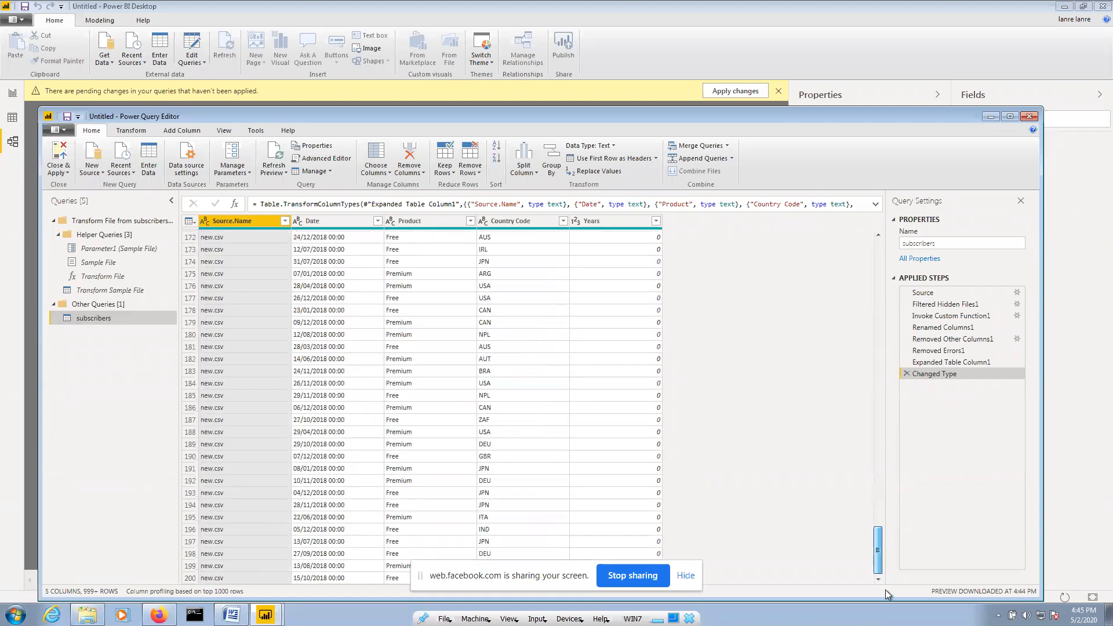
drag(880, 492, 876, 590)
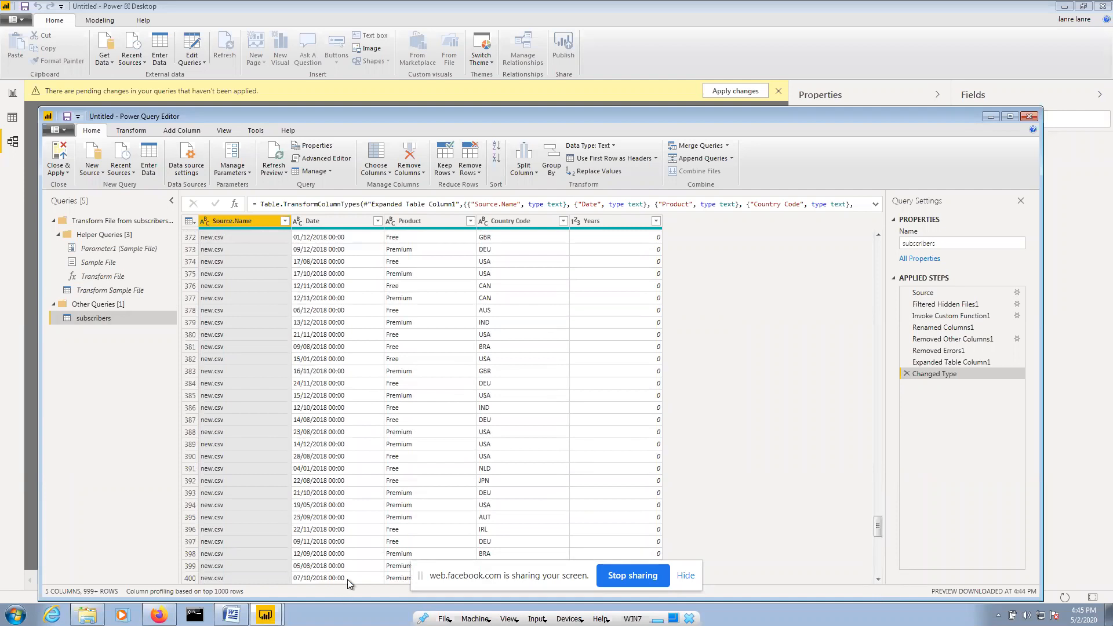
scroll(219, 302, down, 16)
scroll(219, 300, up, 20)
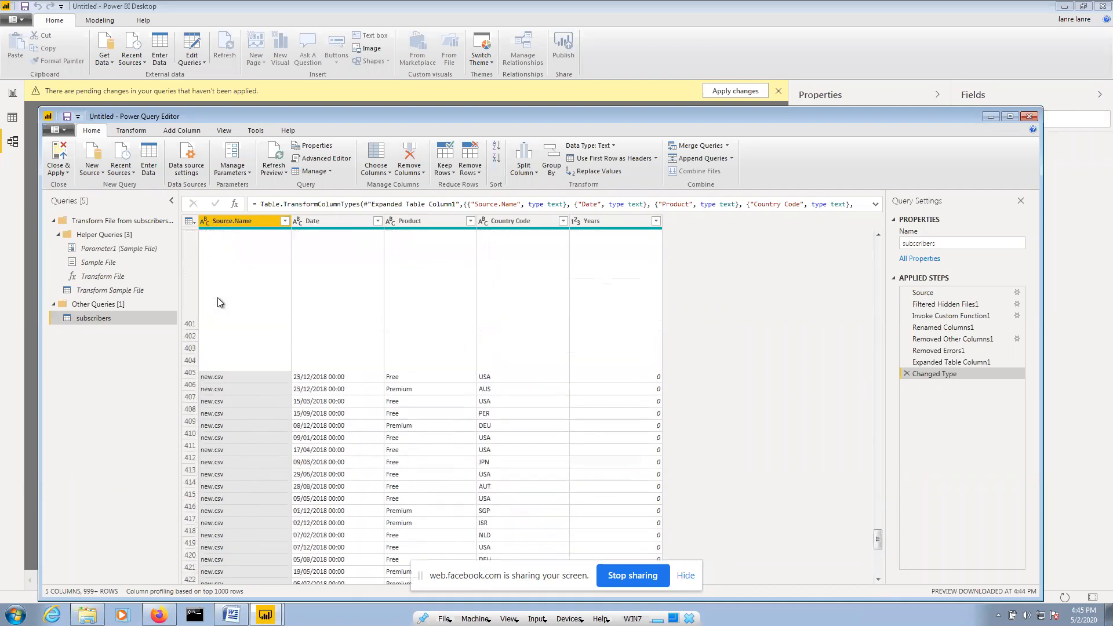
scroll(219, 302, up, 12)
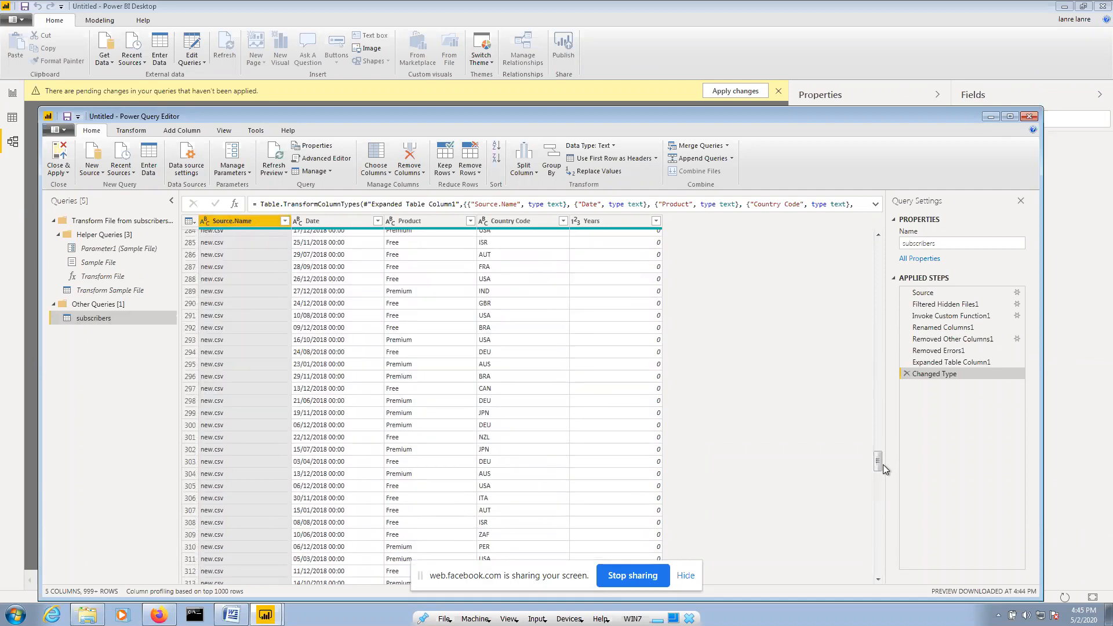
drag(879, 464, 880, 282)
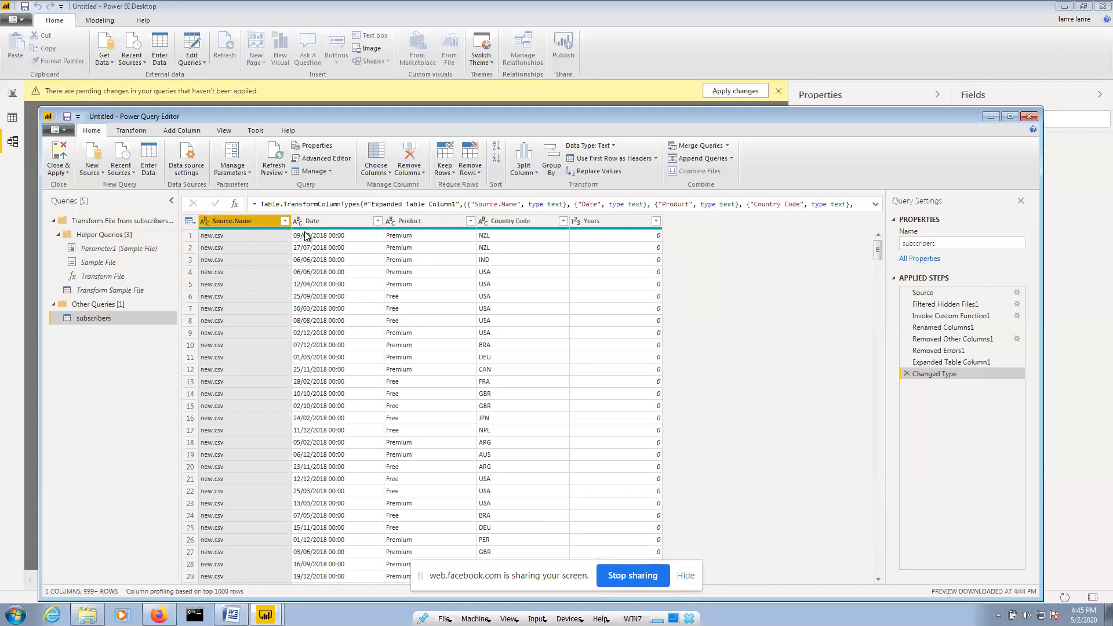
click(325, 220)
click(429, 221)
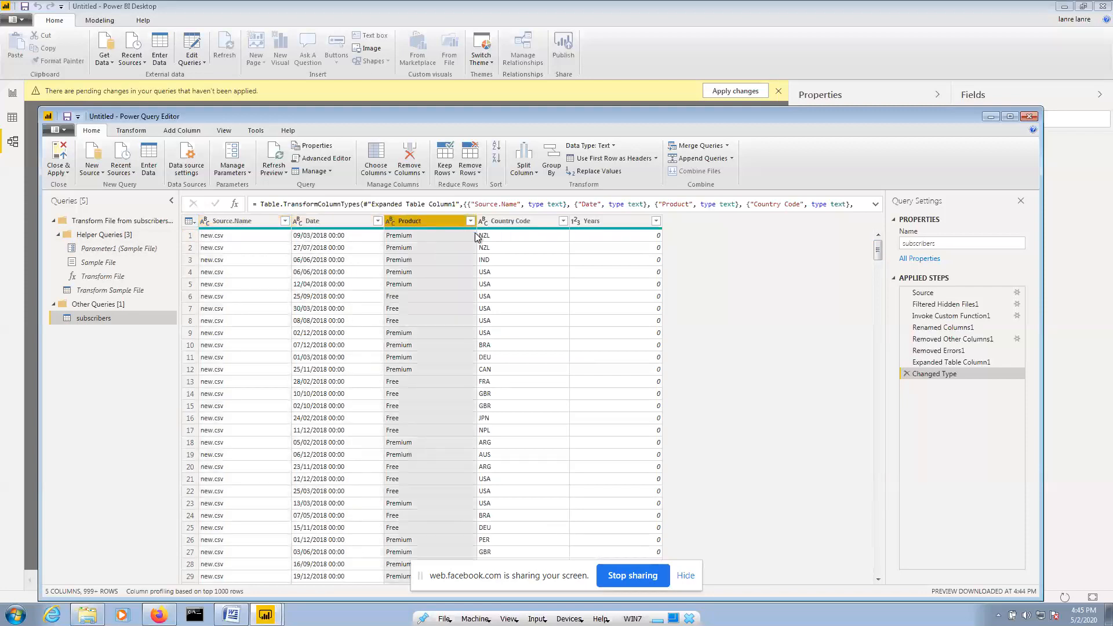
click(530, 222)
click(603, 221)
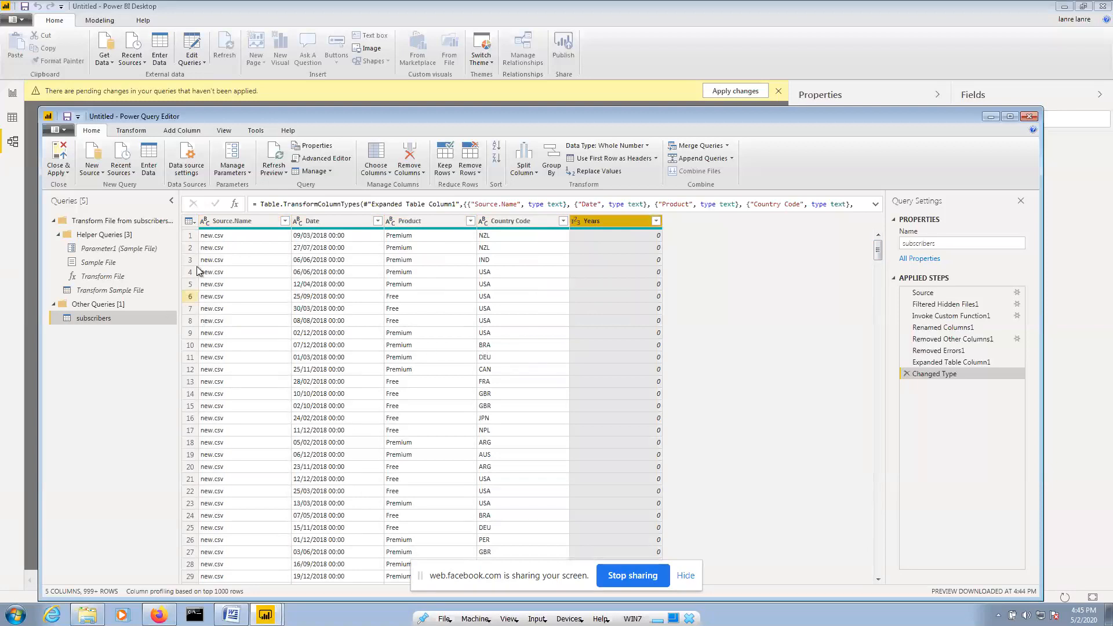
click(221, 224)
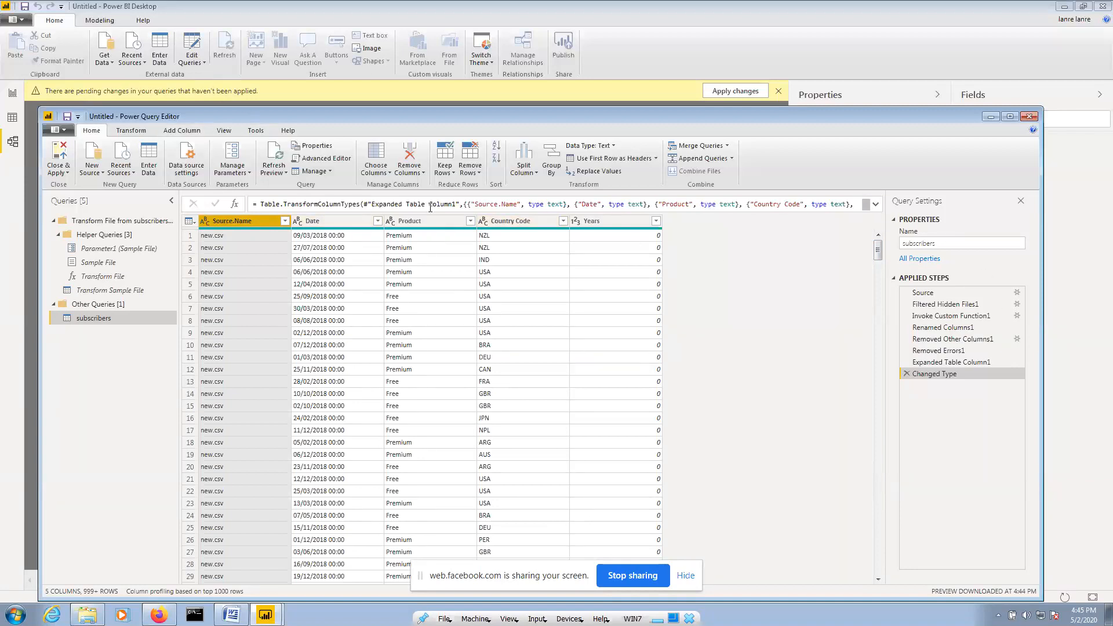
click(877, 206)
click(877, 206)
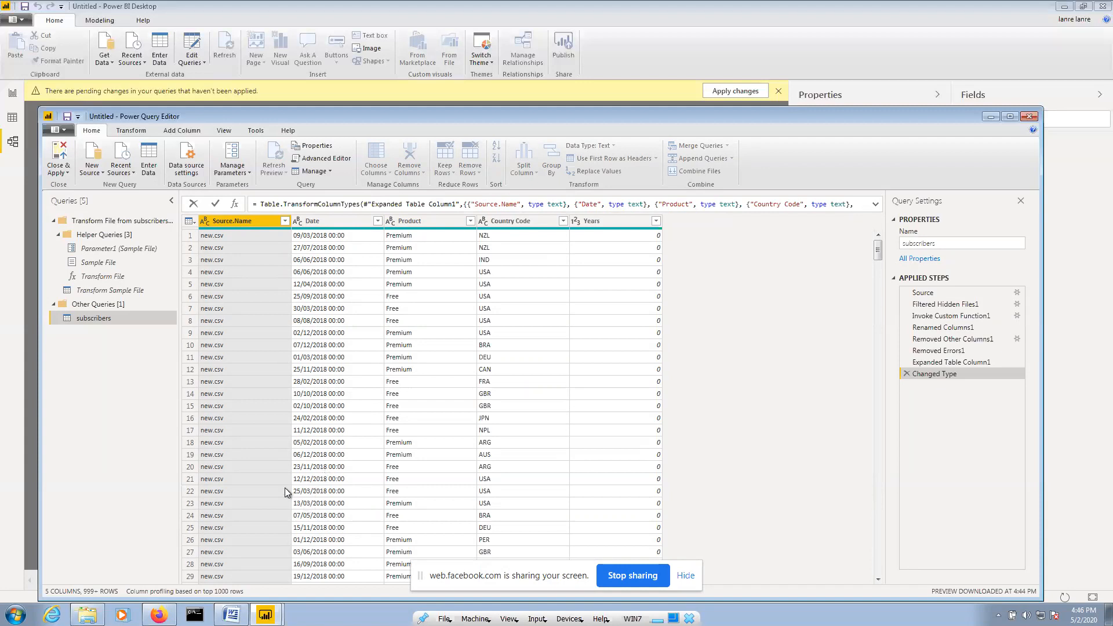
click(232, 223)
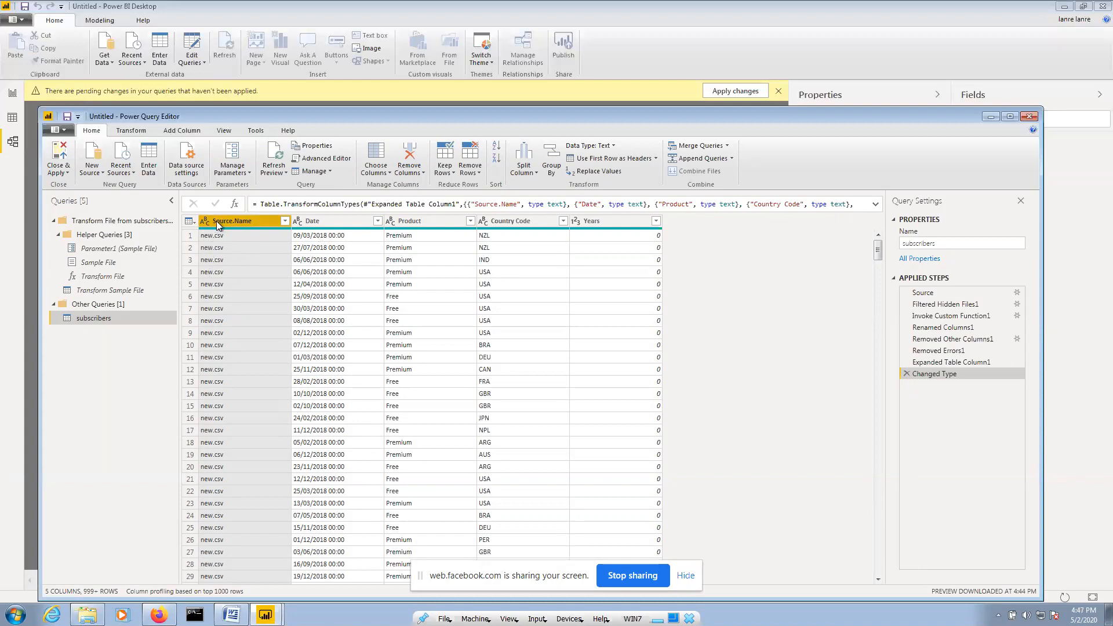
click(312, 221)
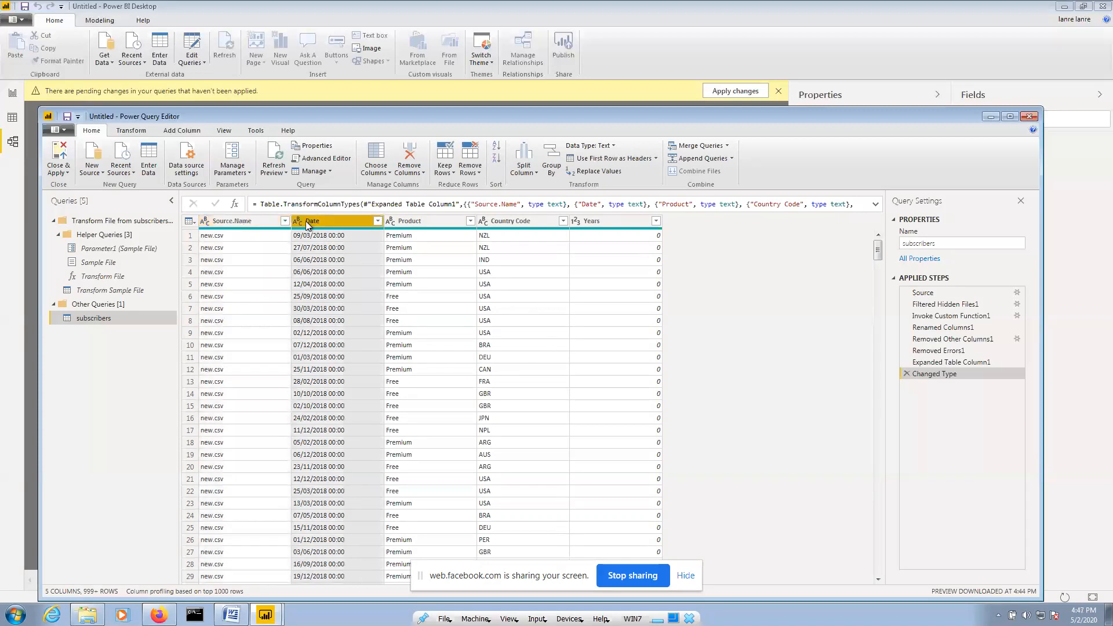
click(241, 222)
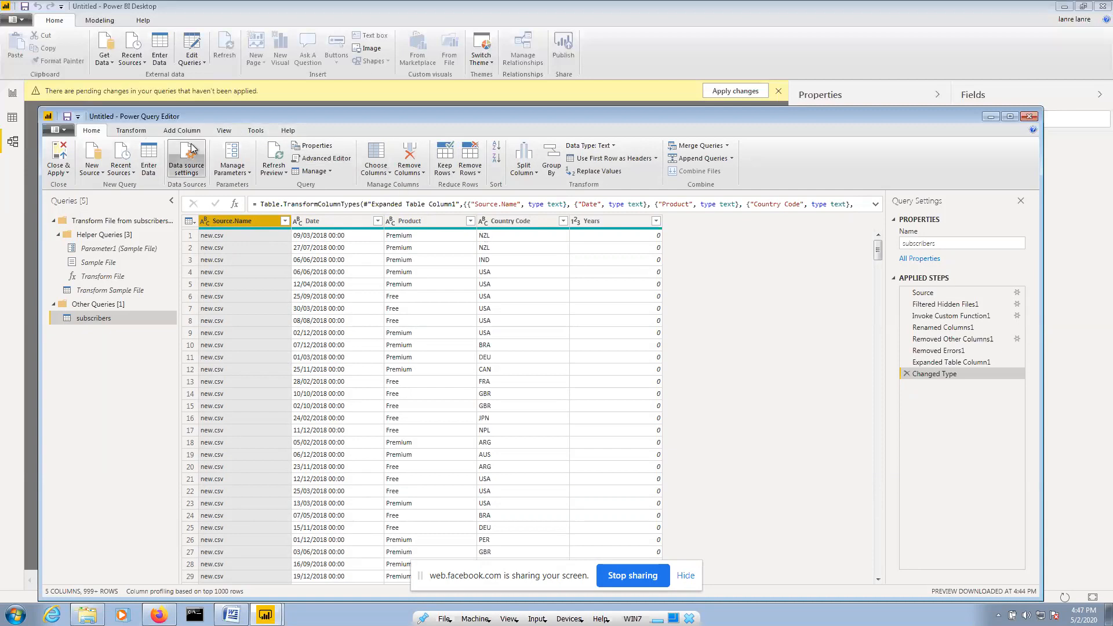
Replace '.csv' with nothing in the Source.Name column
click(131, 130)
click(91, 131)
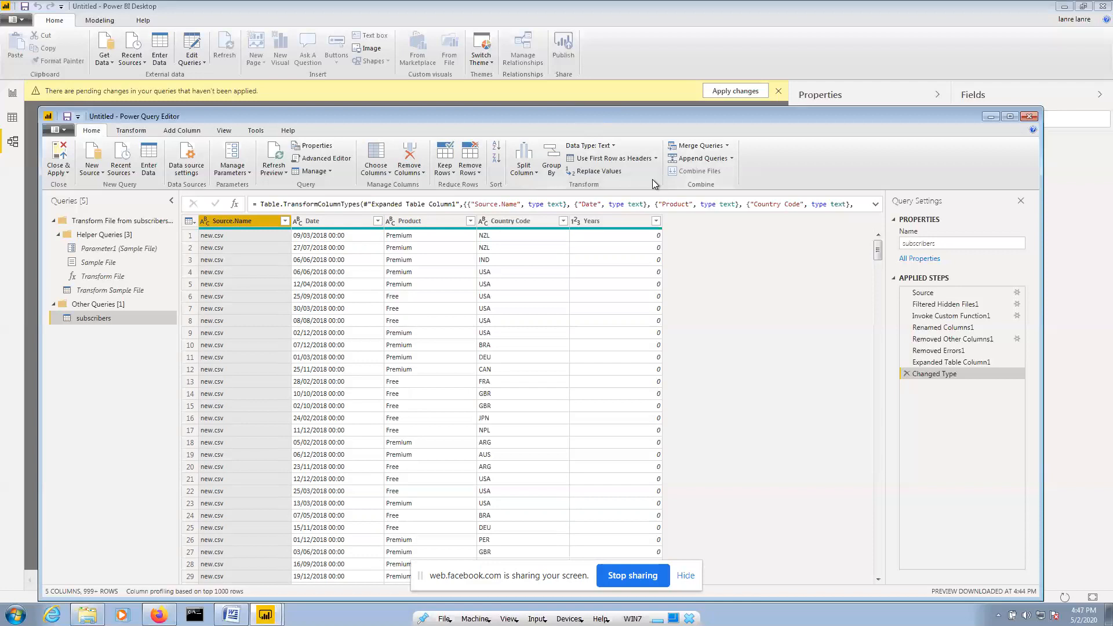
click(599, 171)
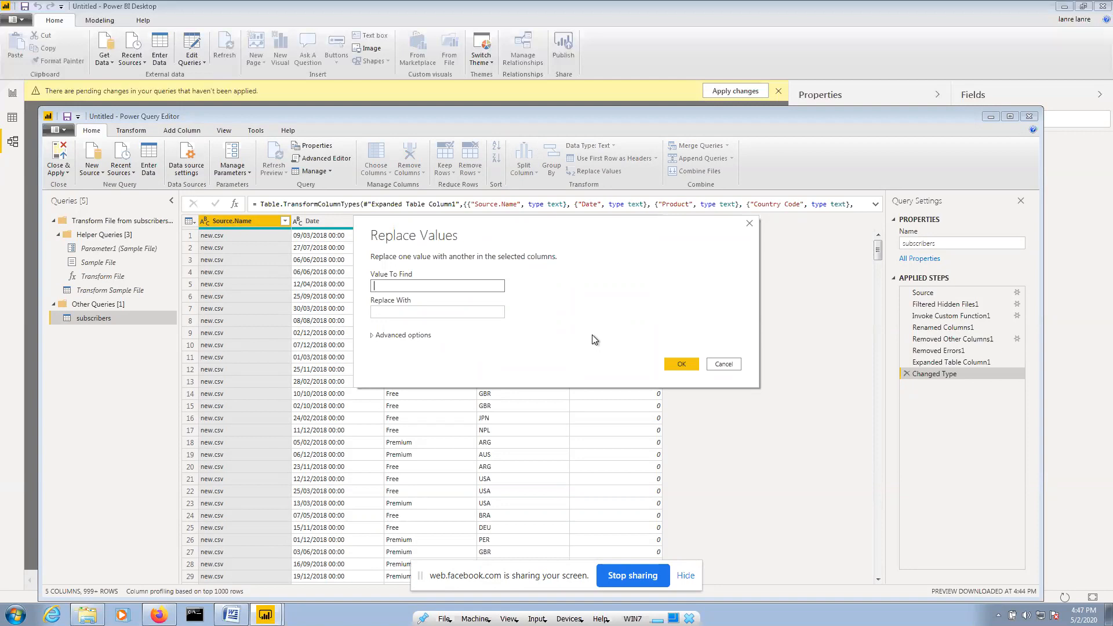
text(.csv)
click(443, 311)
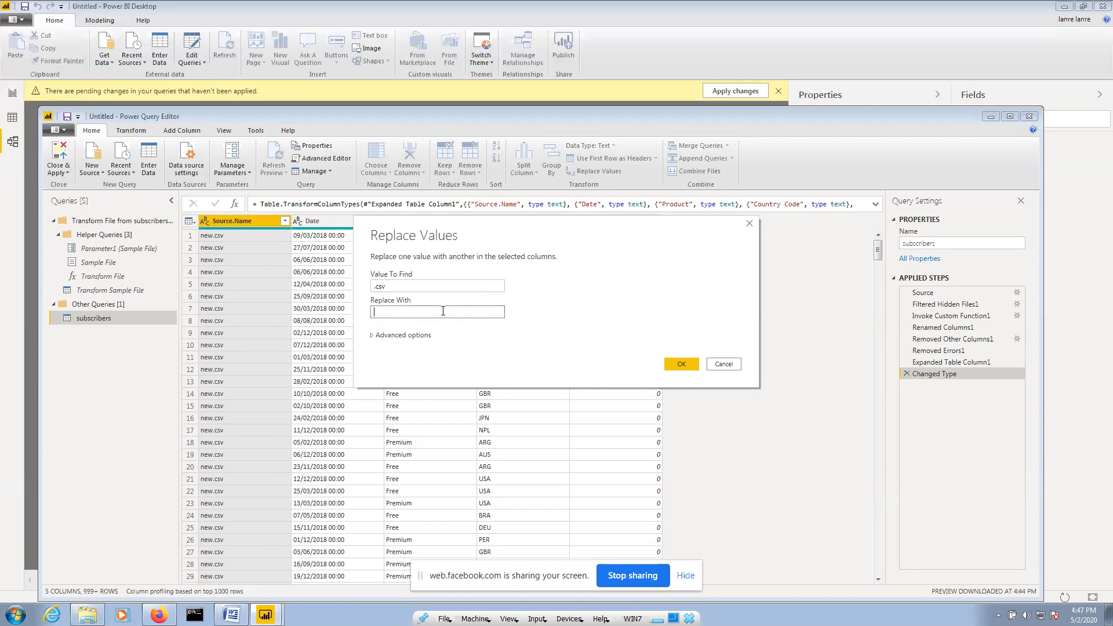
click(680, 363)
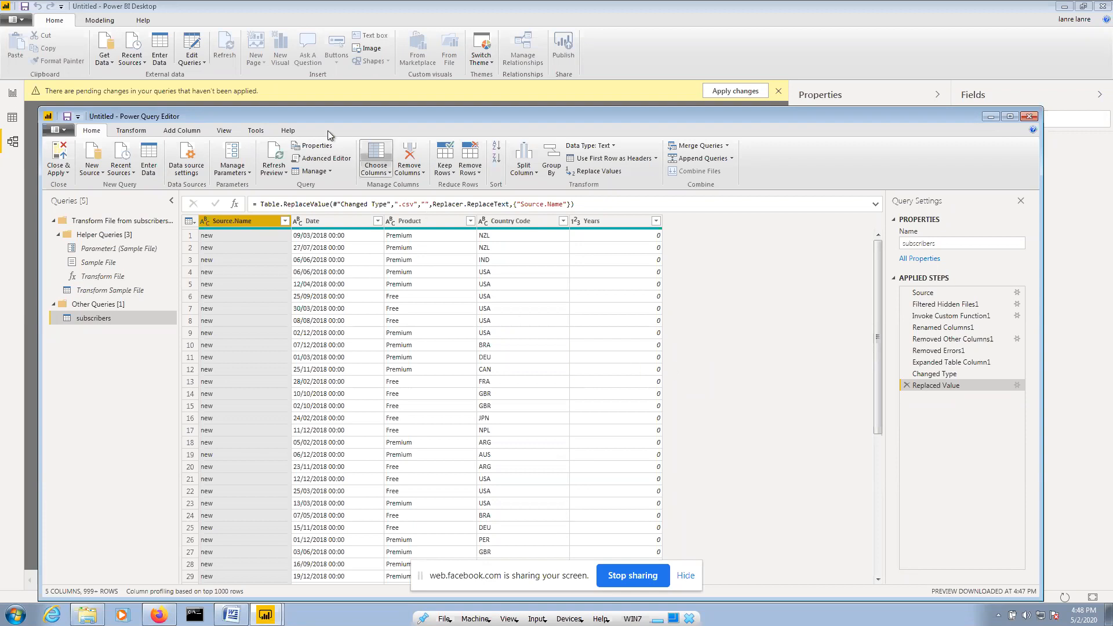
Rename Source.Name to Type from its right-click menu, then reselect the Type column
double_click(245, 221)
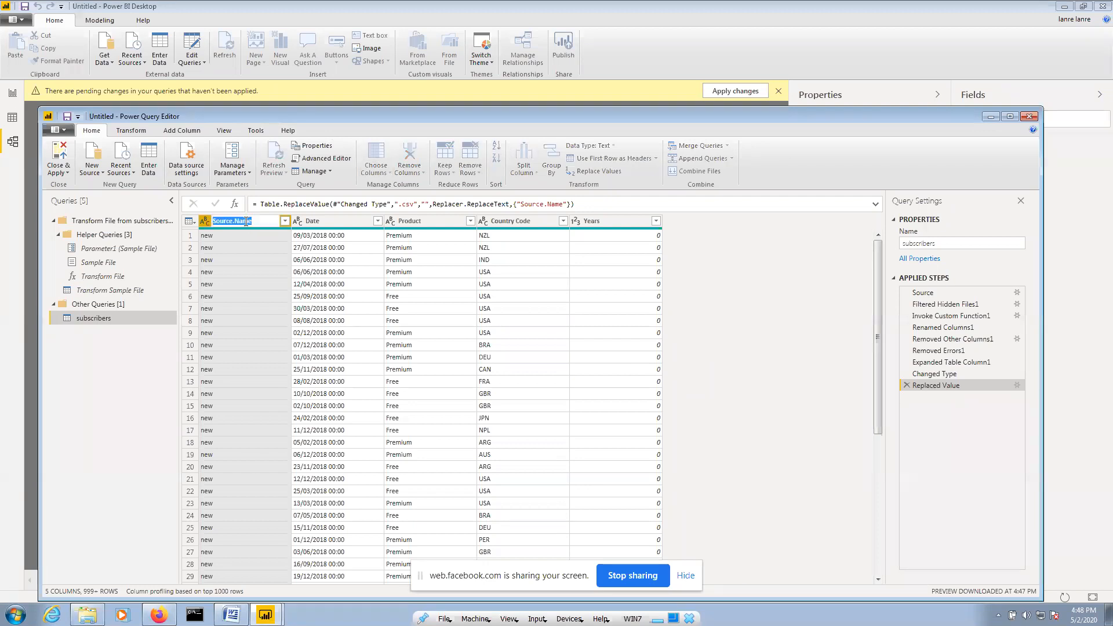
click(238, 272)
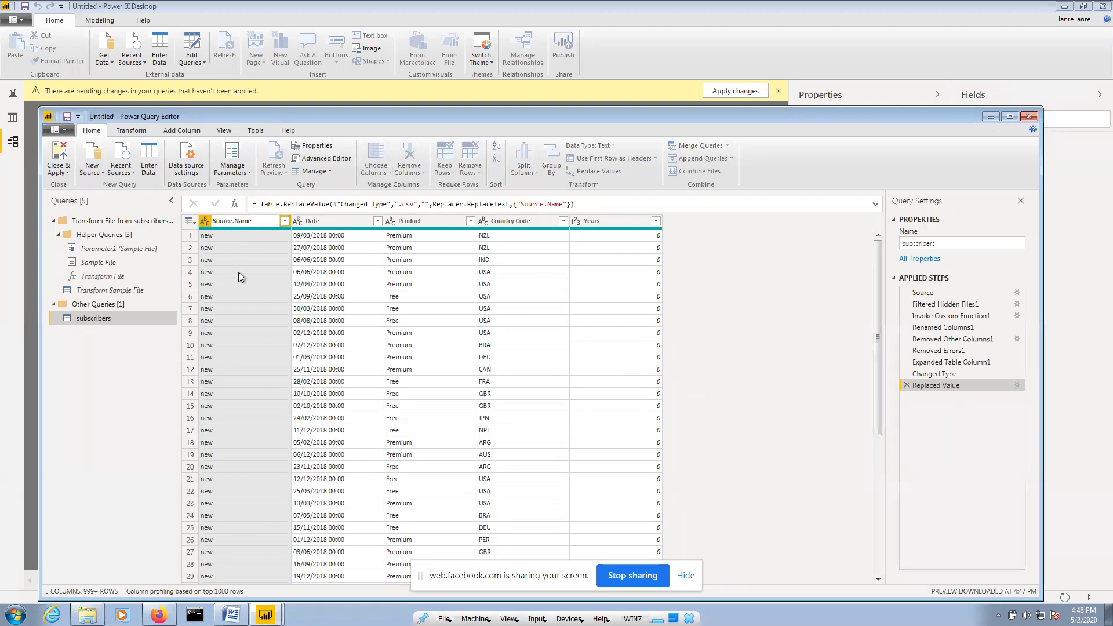
right_click(249, 221)
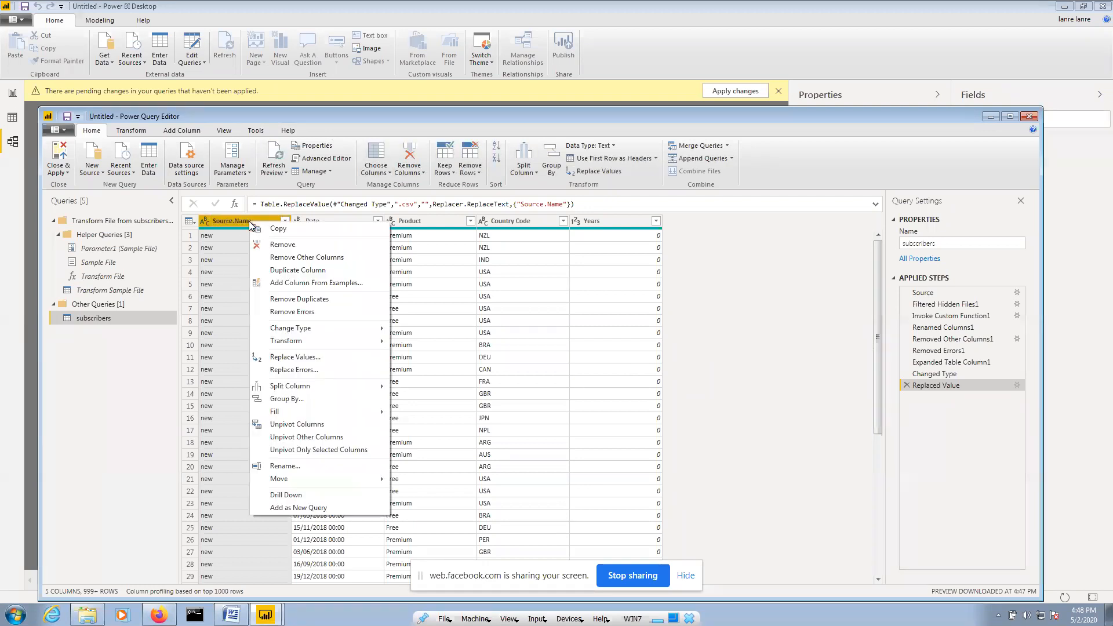
click(284, 468)
text(Type)
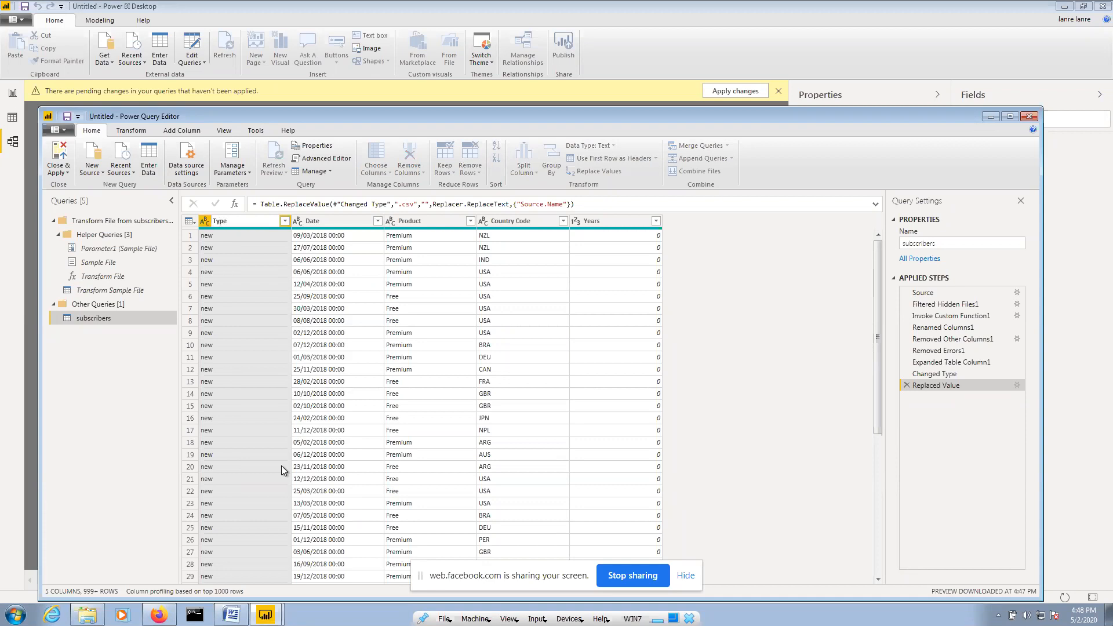
key(Return)
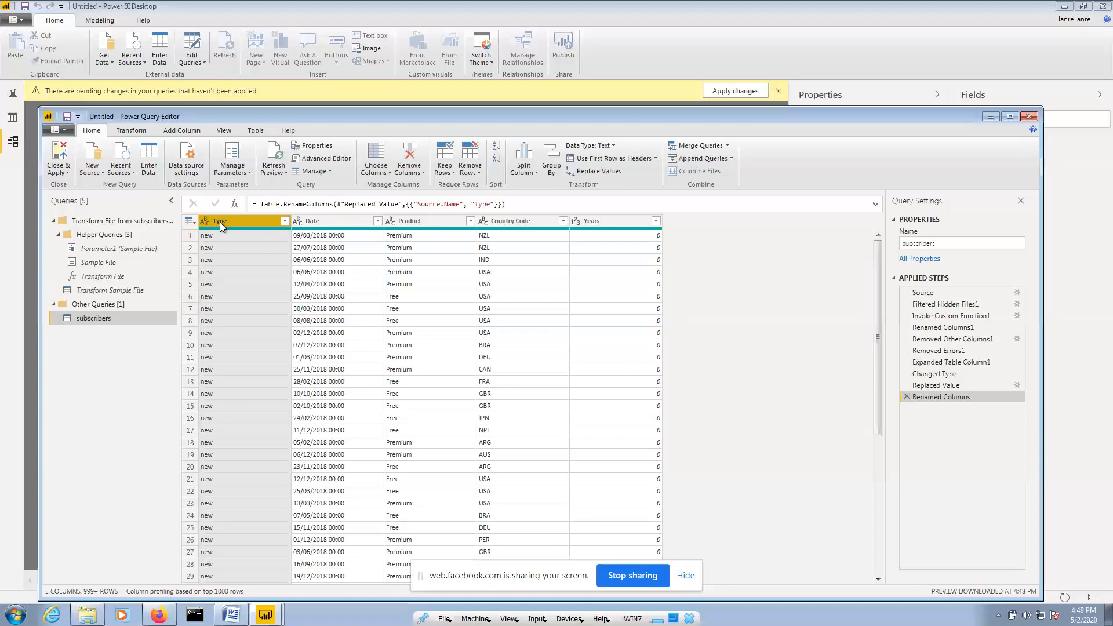
click(330, 224)
click(245, 222)
Apply Capitalize Each Word to the Type column so its values read New
click(126, 133)
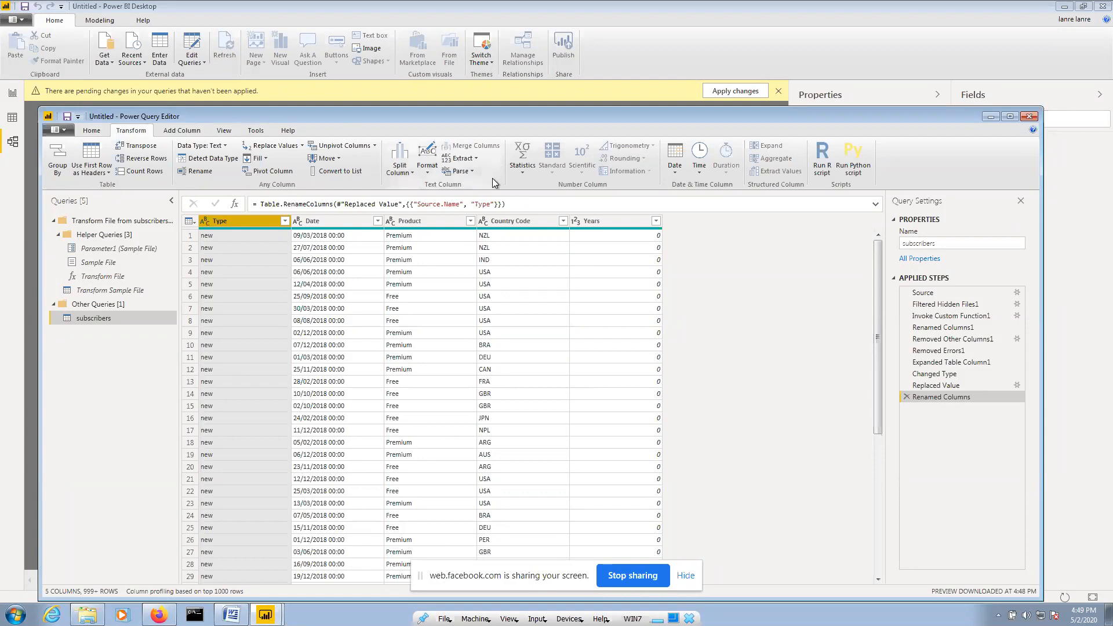
click(427, 174)
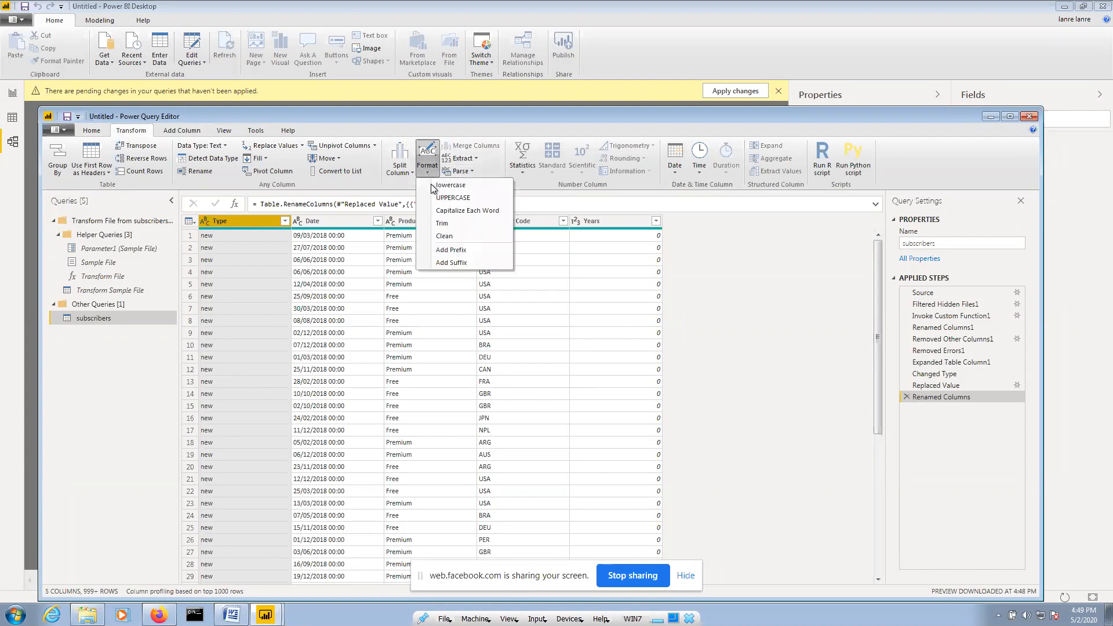
click(440, 211)
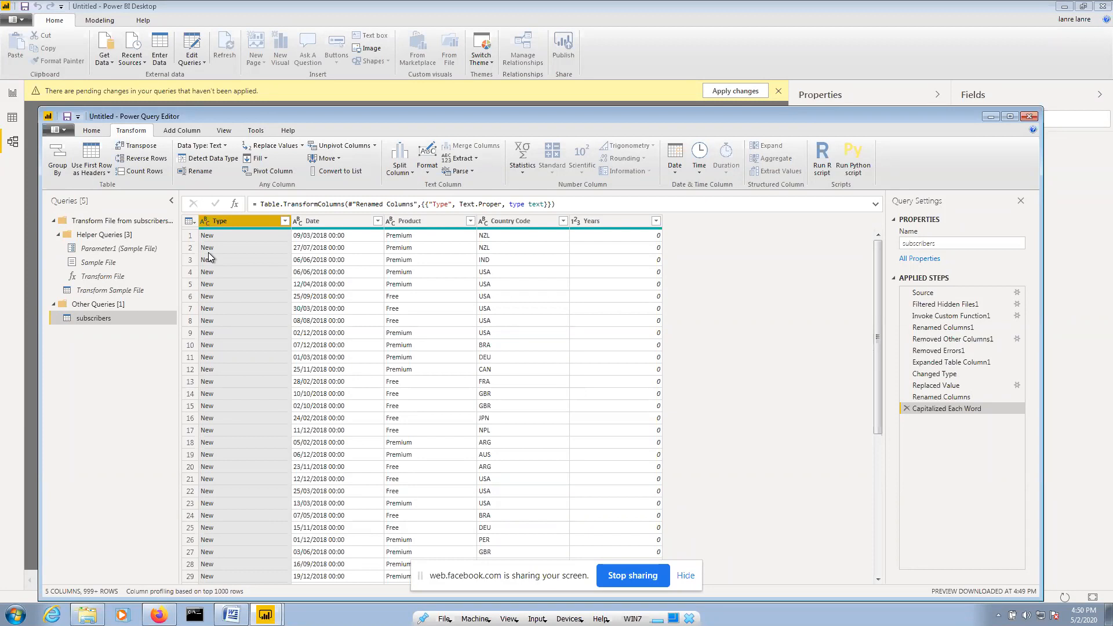
Select the Type, Date, Product, Country Code and Years columns in turn
click(322, 221)
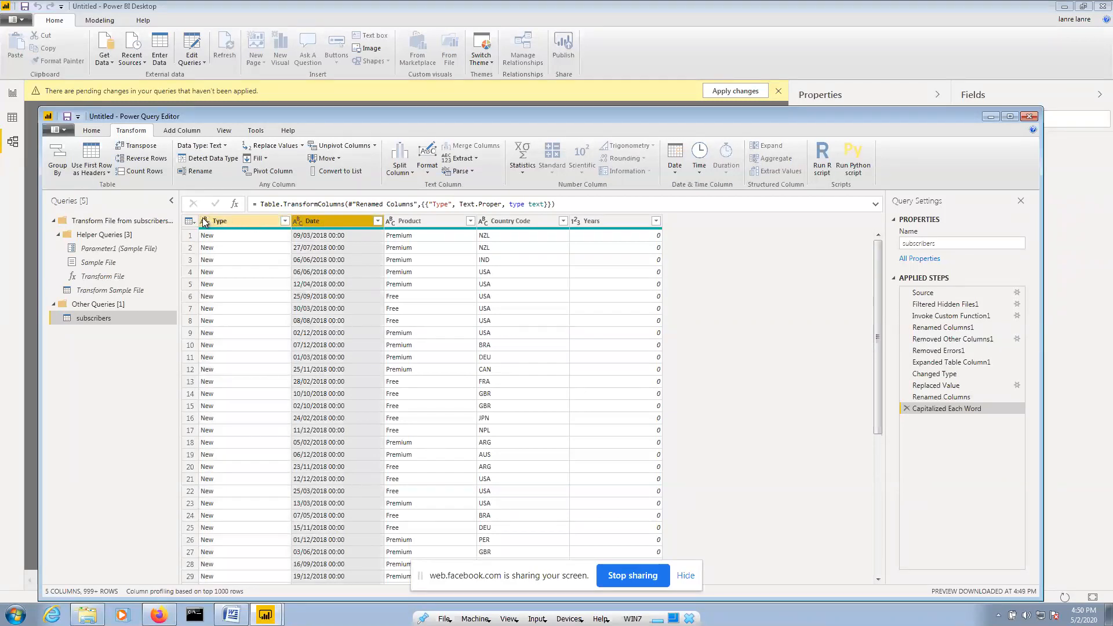
click(240, 223)
click(344, 220)
click(439, 223)
click(524, 223)
click(593, 221)
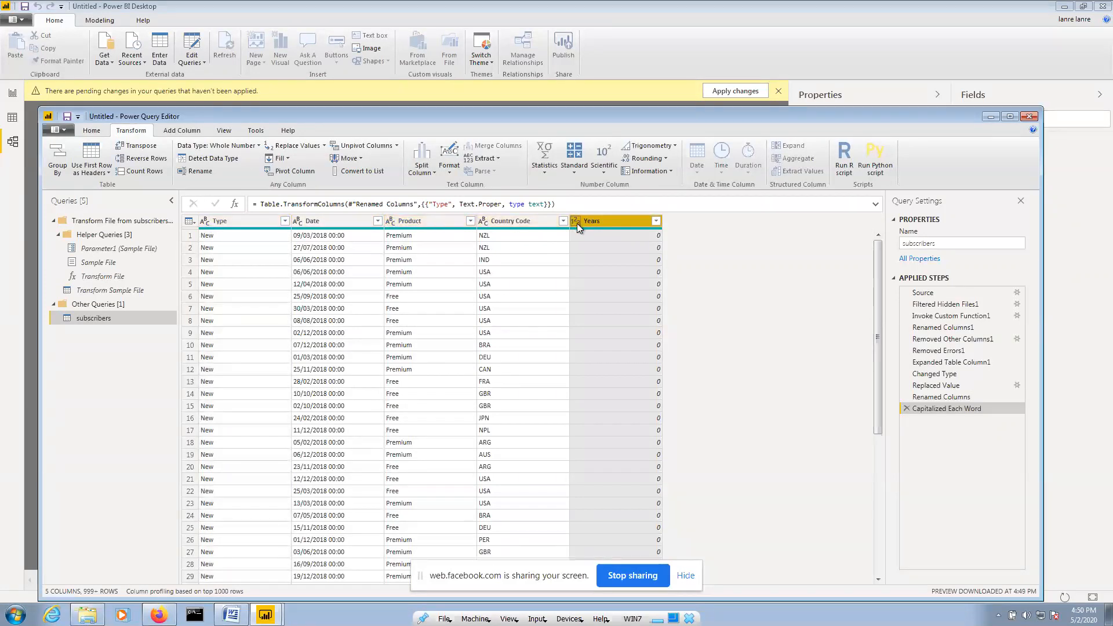
click(246, 222)
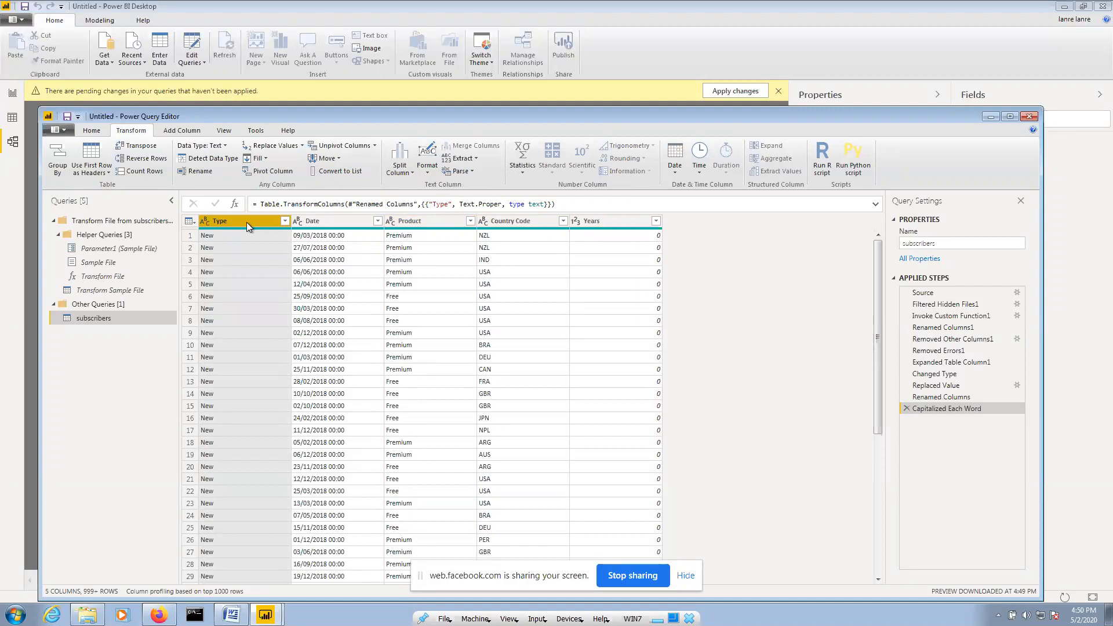
click(204, 222)
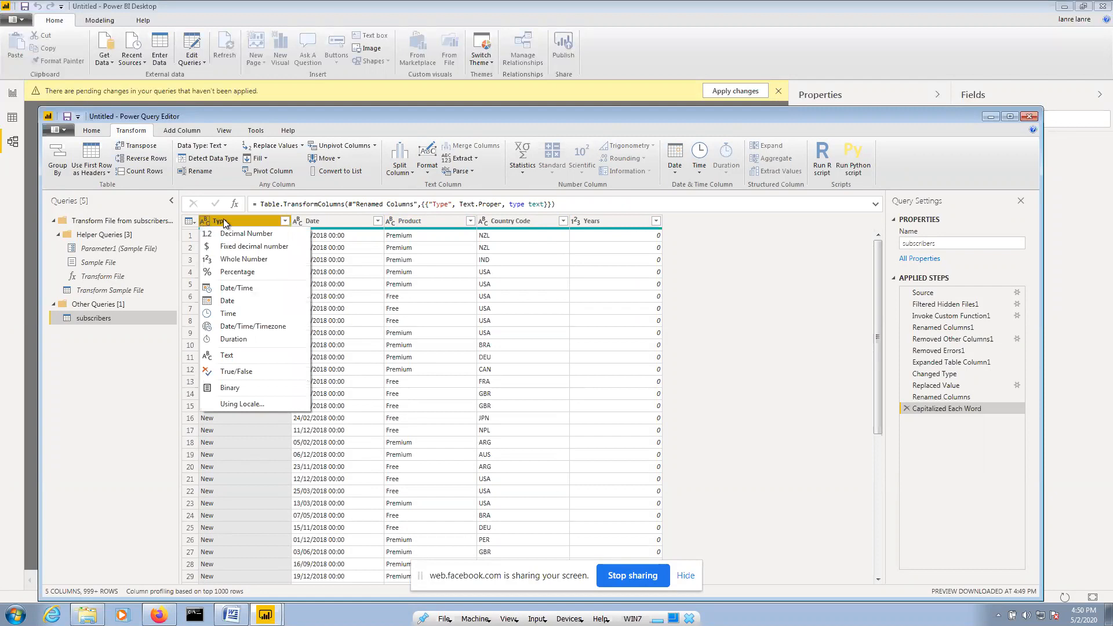
click(207, 221)
click(203, 221)
click(340, 223)
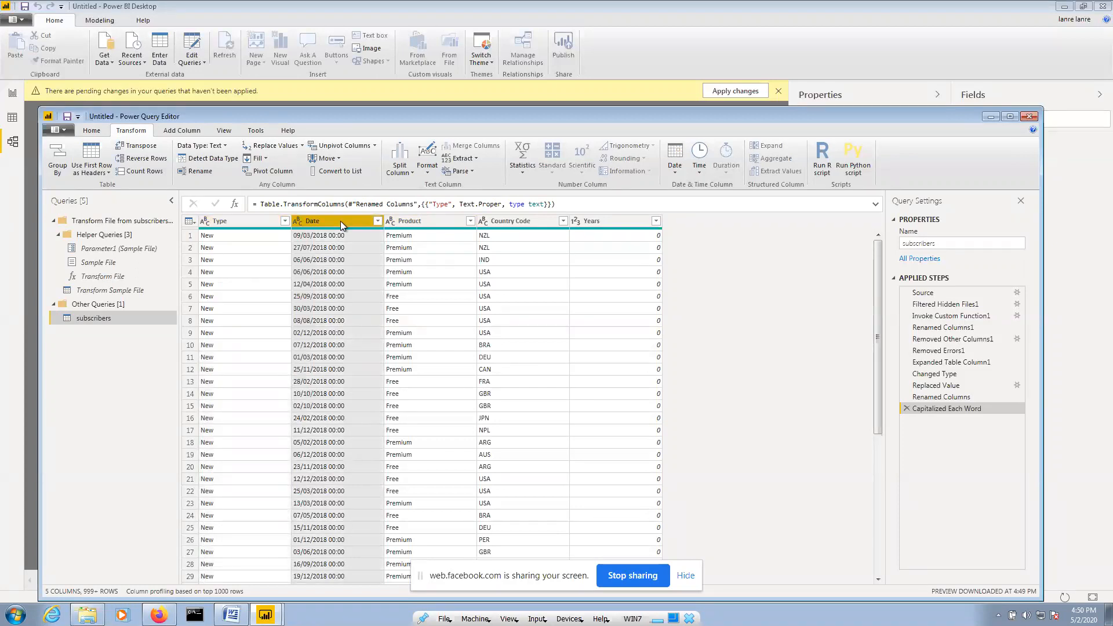
click(299, 225)
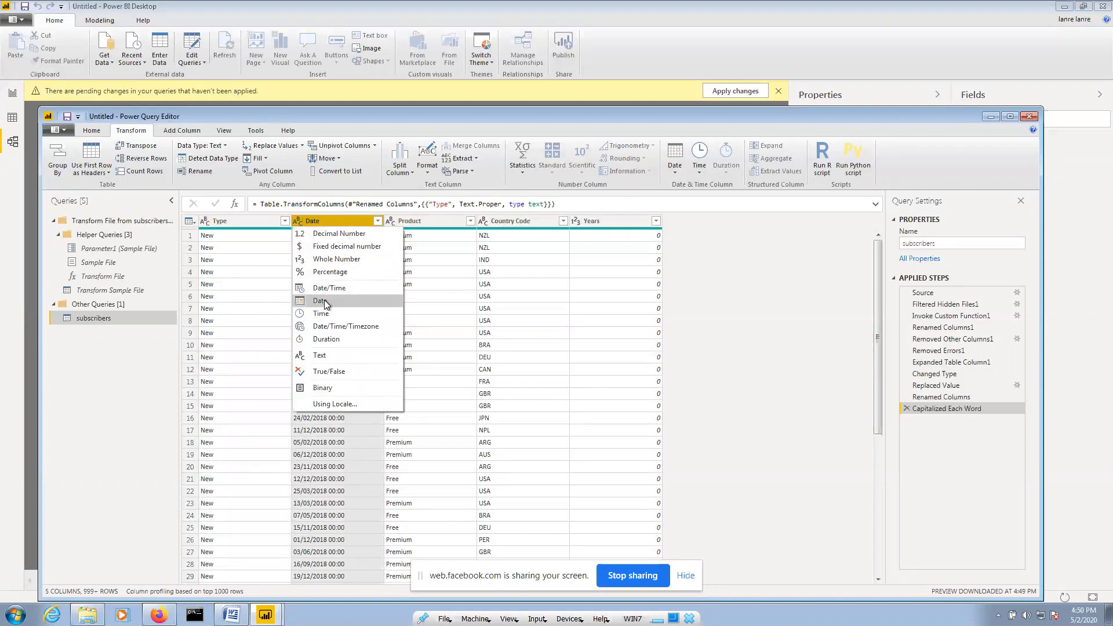
click(325, 222)
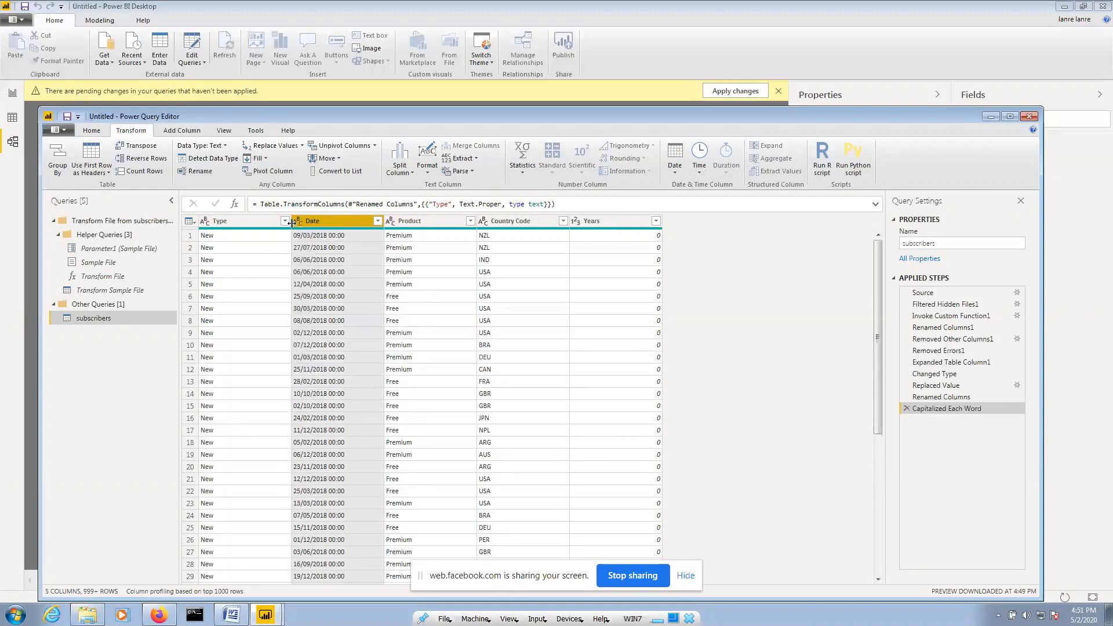
click(299, 223)
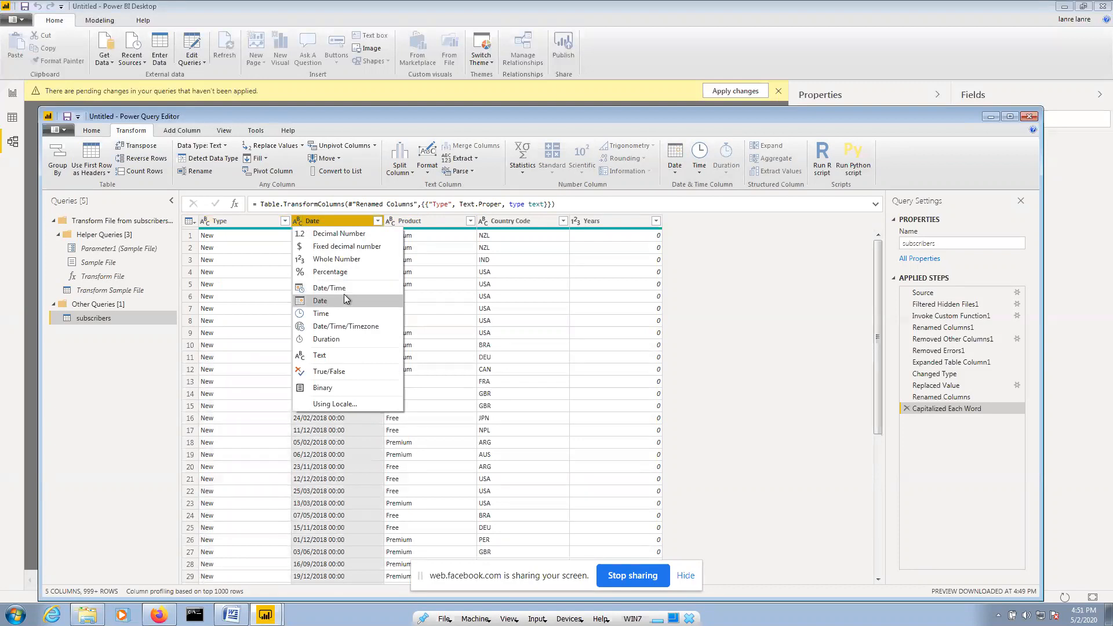
click(585, 222)
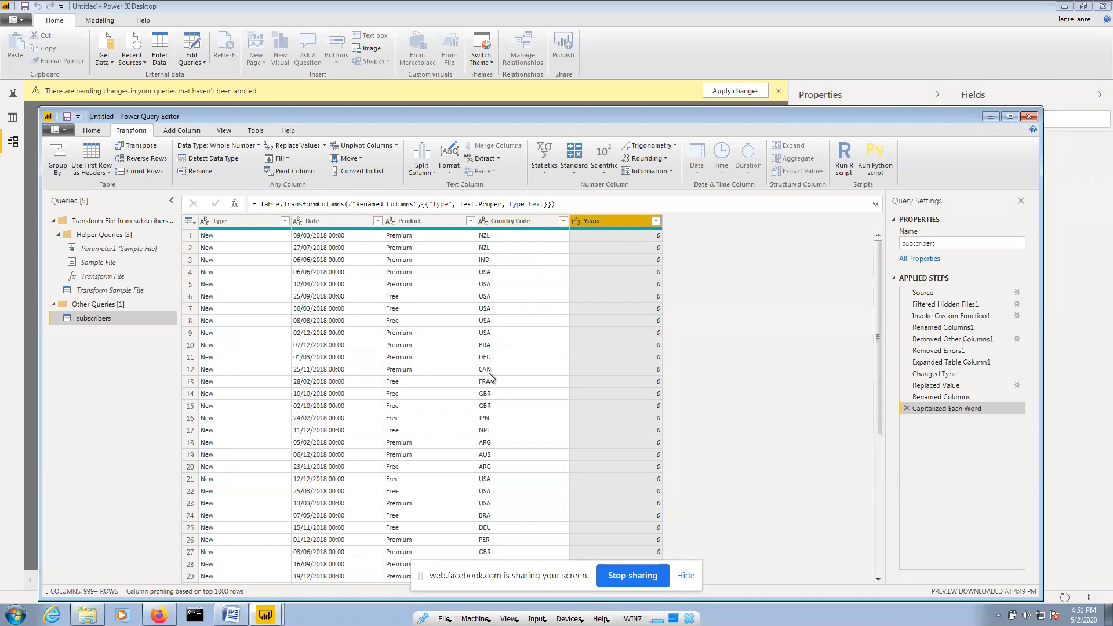
click(580, 221)
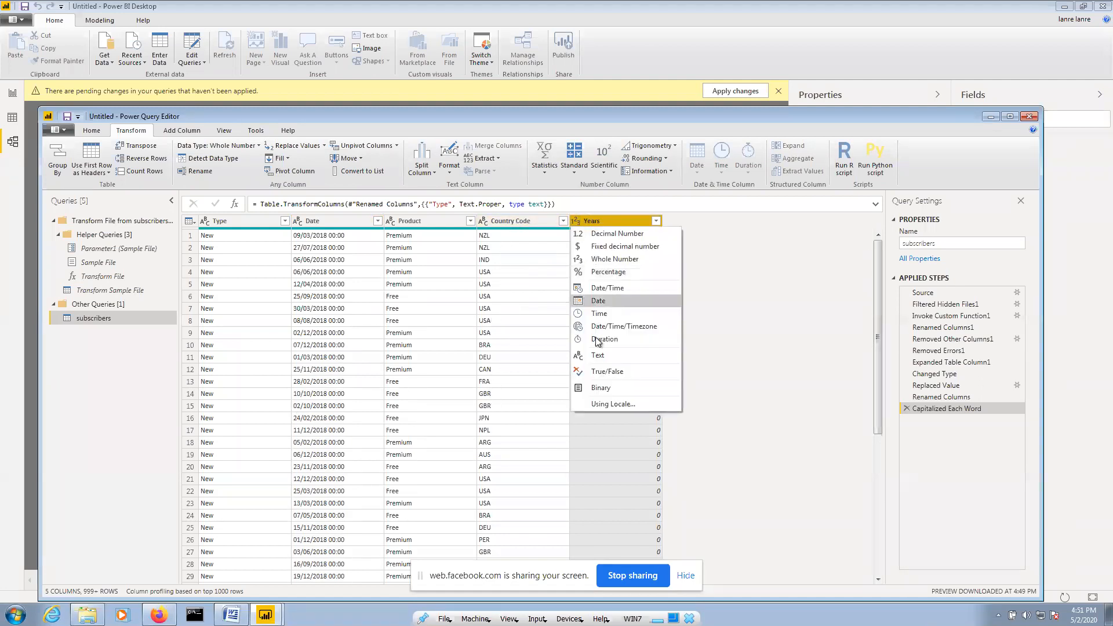
click(524, 280)
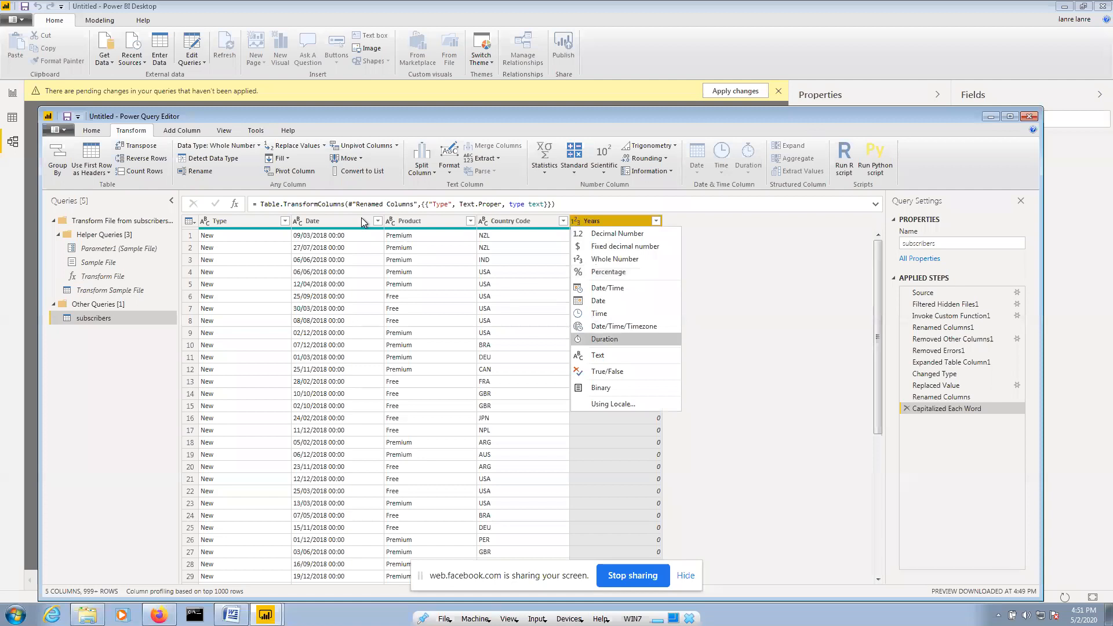
click(312, 221)
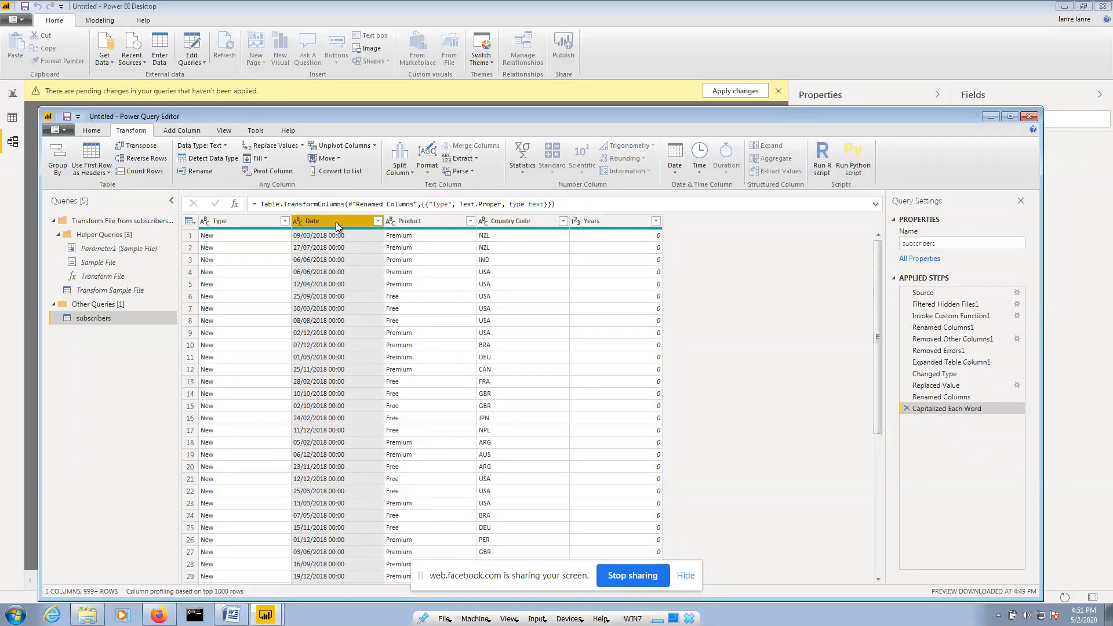
Split the Date column by the Space delimiter at each occurrence into Date.1 and Date.2
click(414, 174)
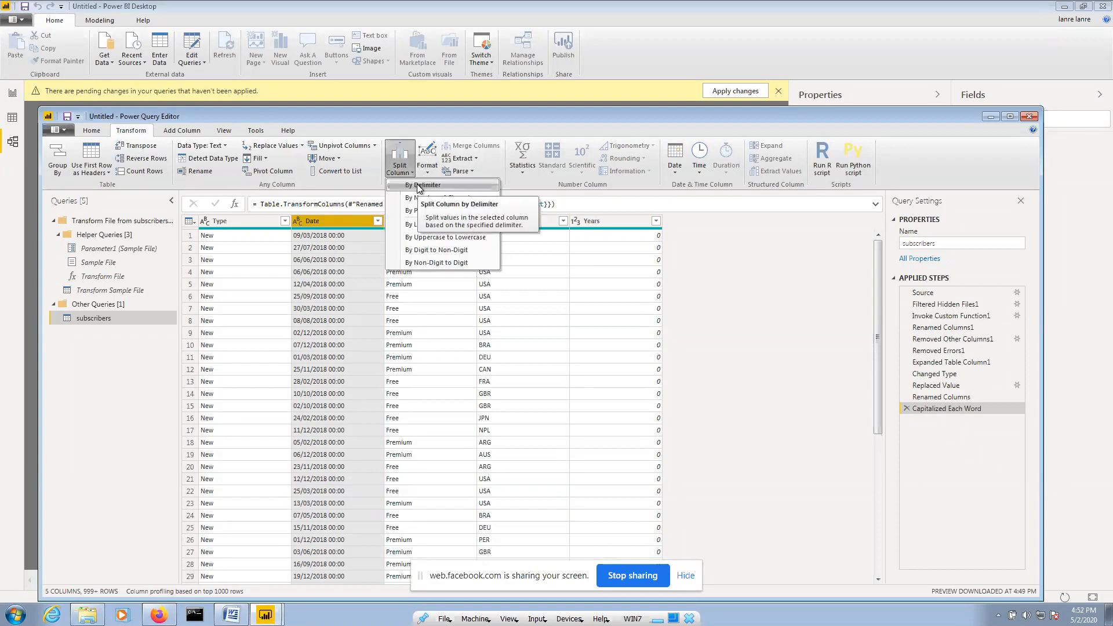
click(419, 185)
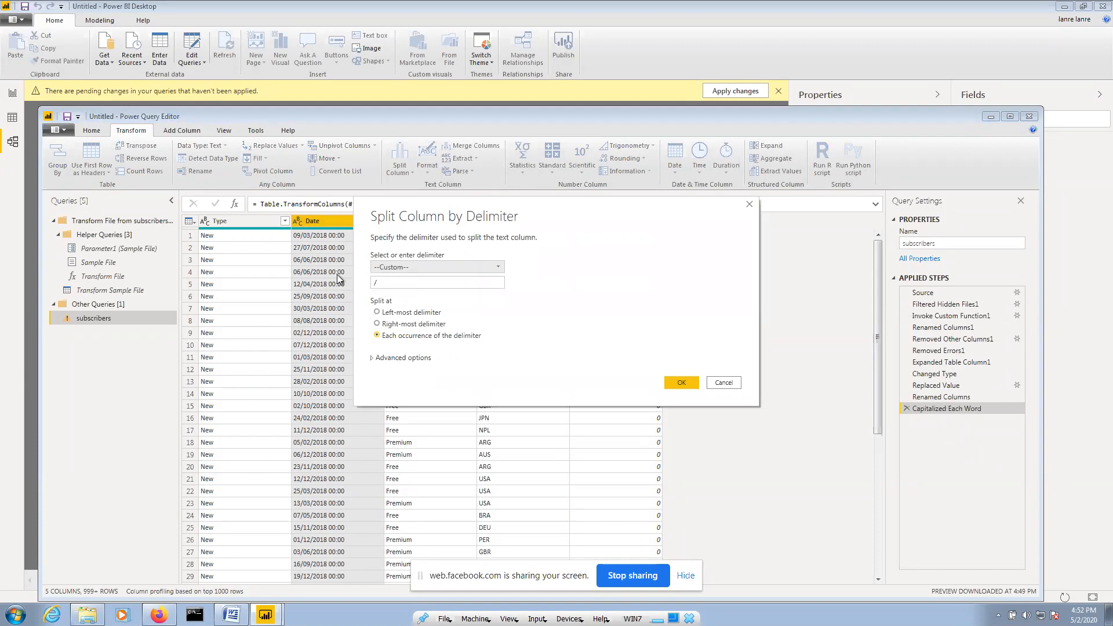
click(391, 285)
click(485, 268)
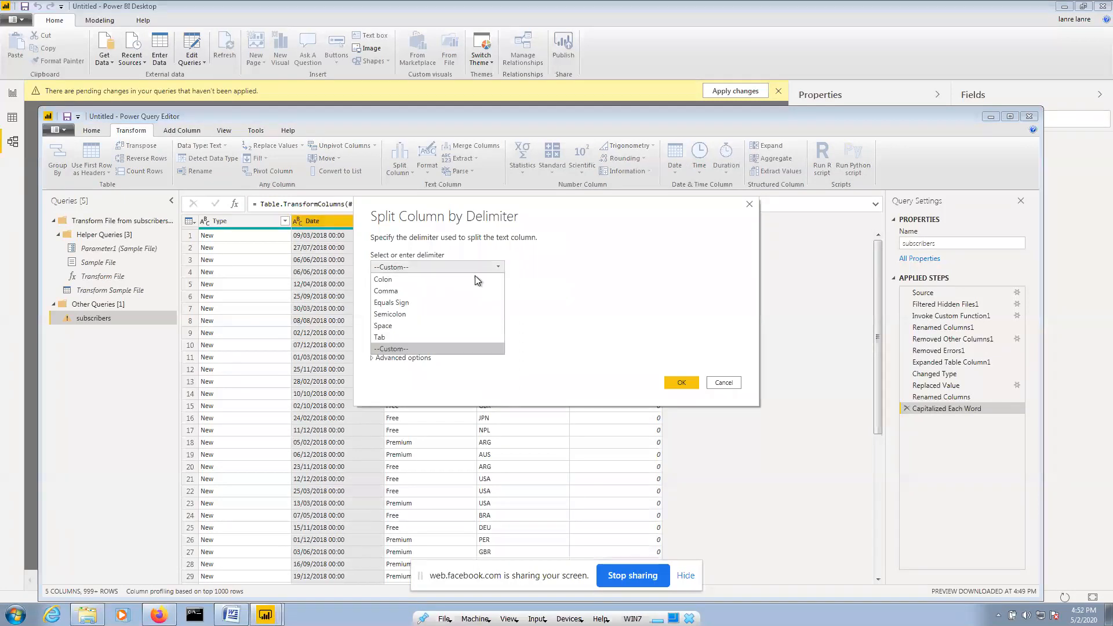
click(392, 325)
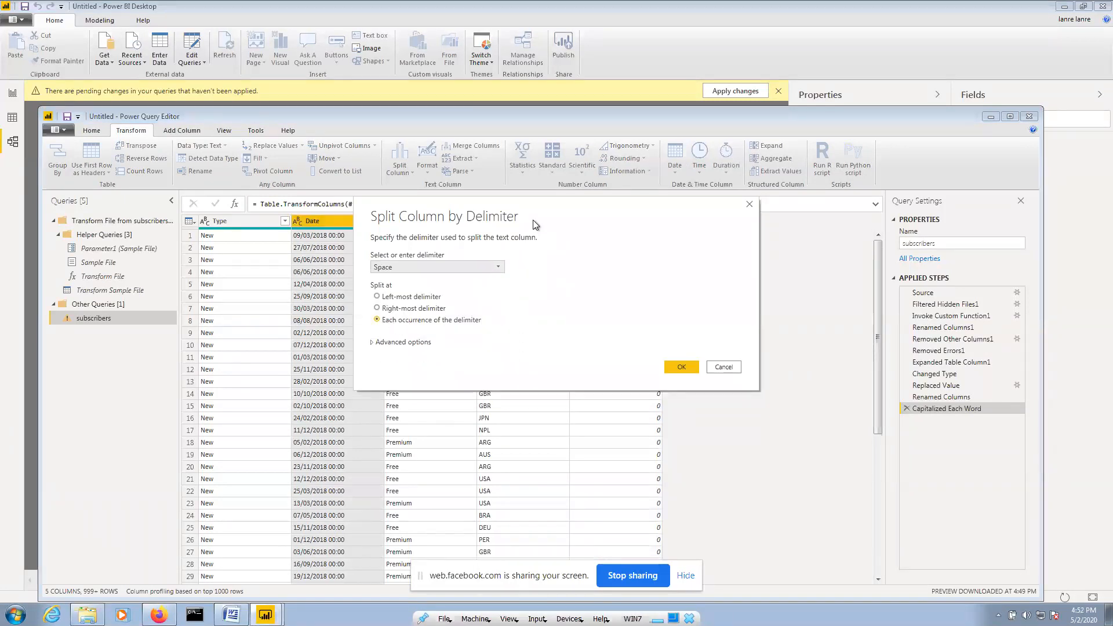
drag(523, 218, 653, 205)
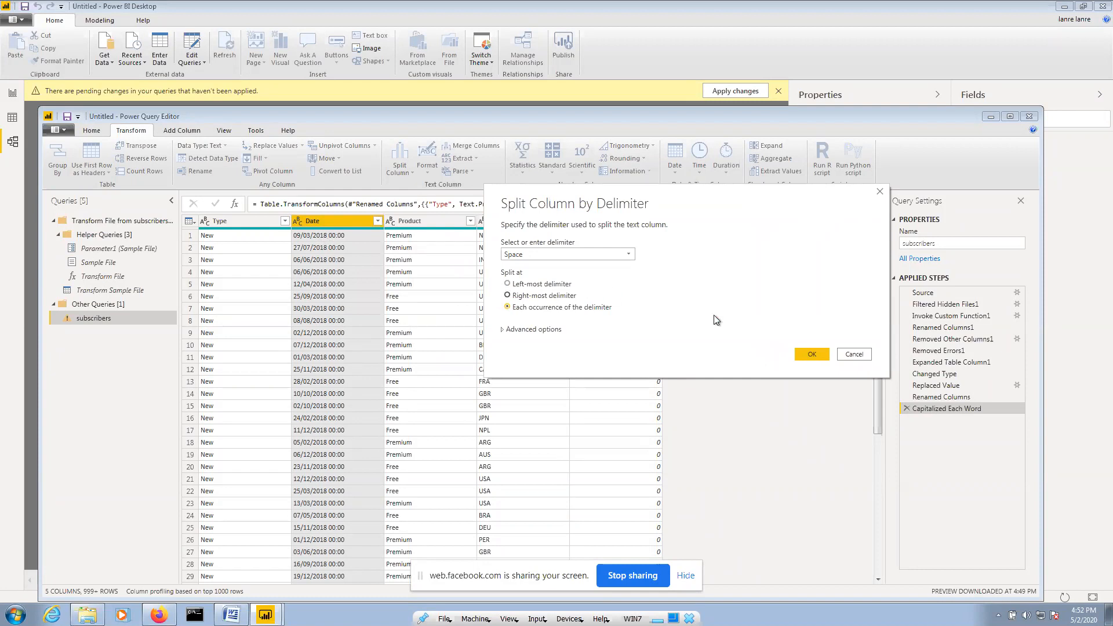
click(814, 355)
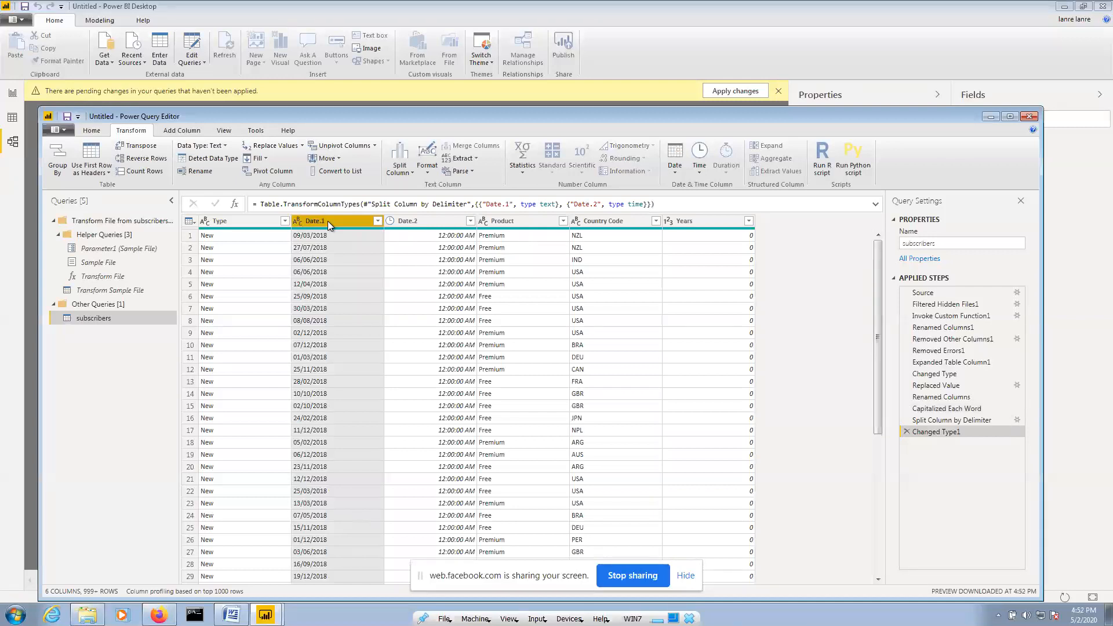
Open the Date.1 column's context menu and bring up its Change Type submenu
click(298, 221)
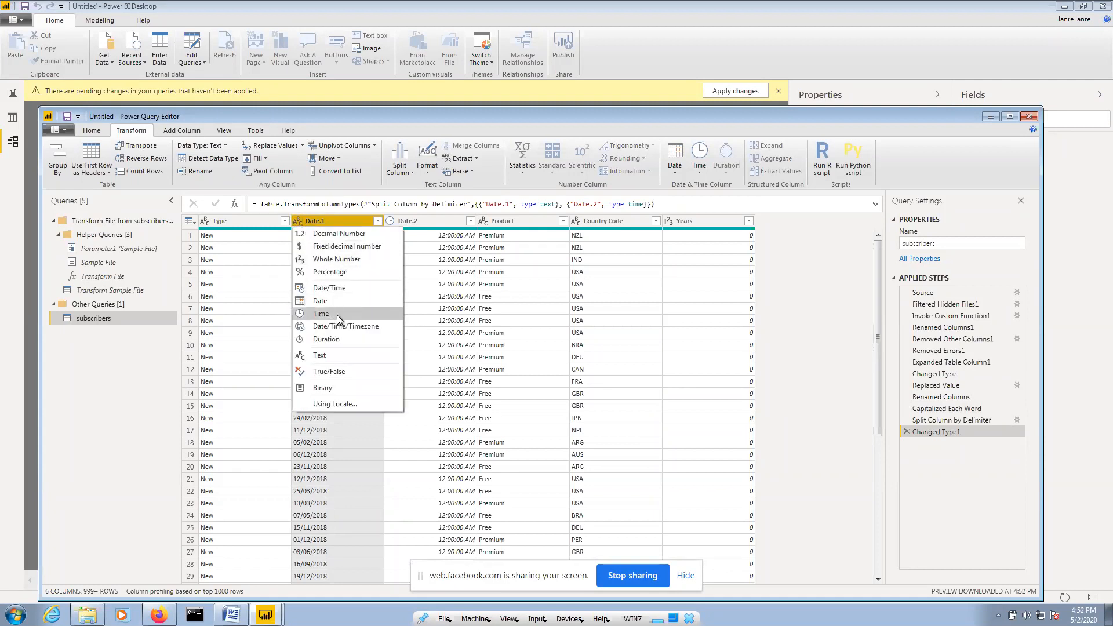
click(322, 222)
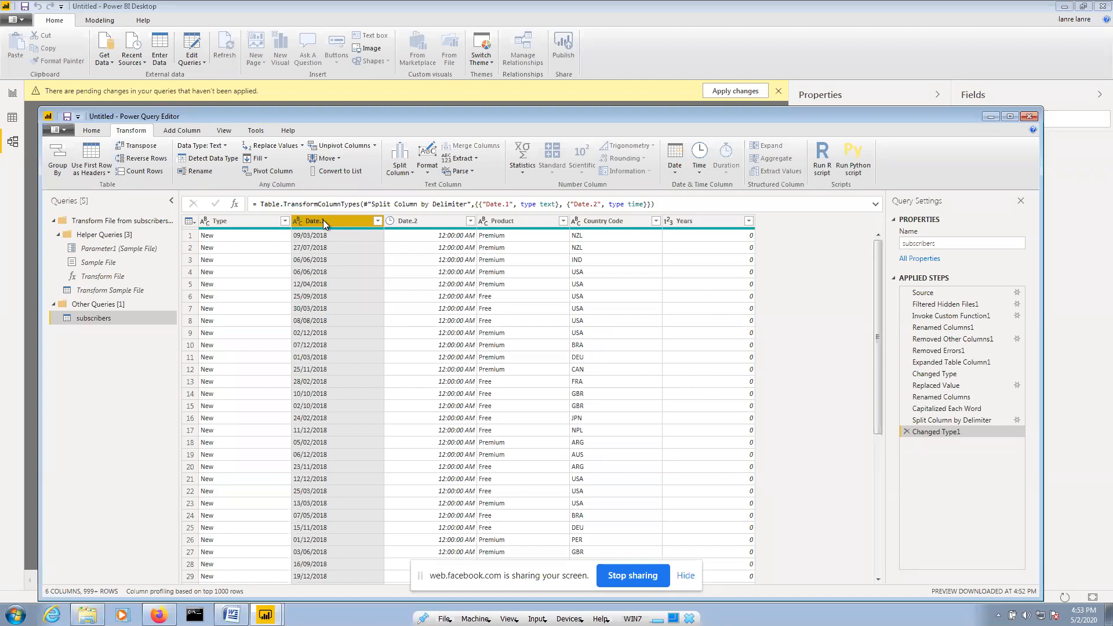
right_click(323, 224)
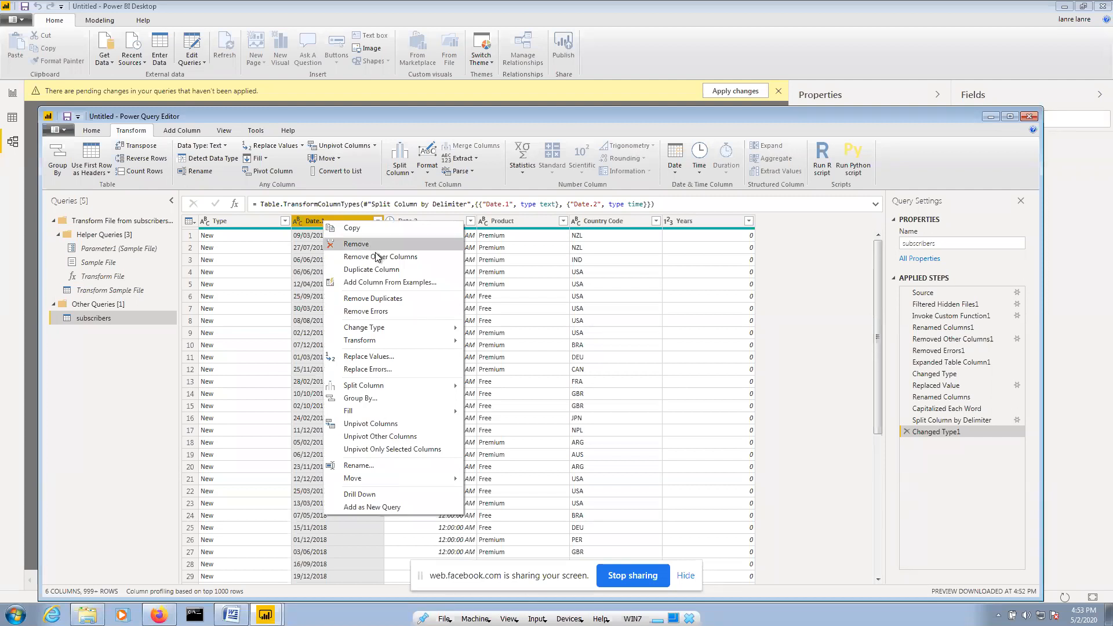
mouse_move(392, 334)
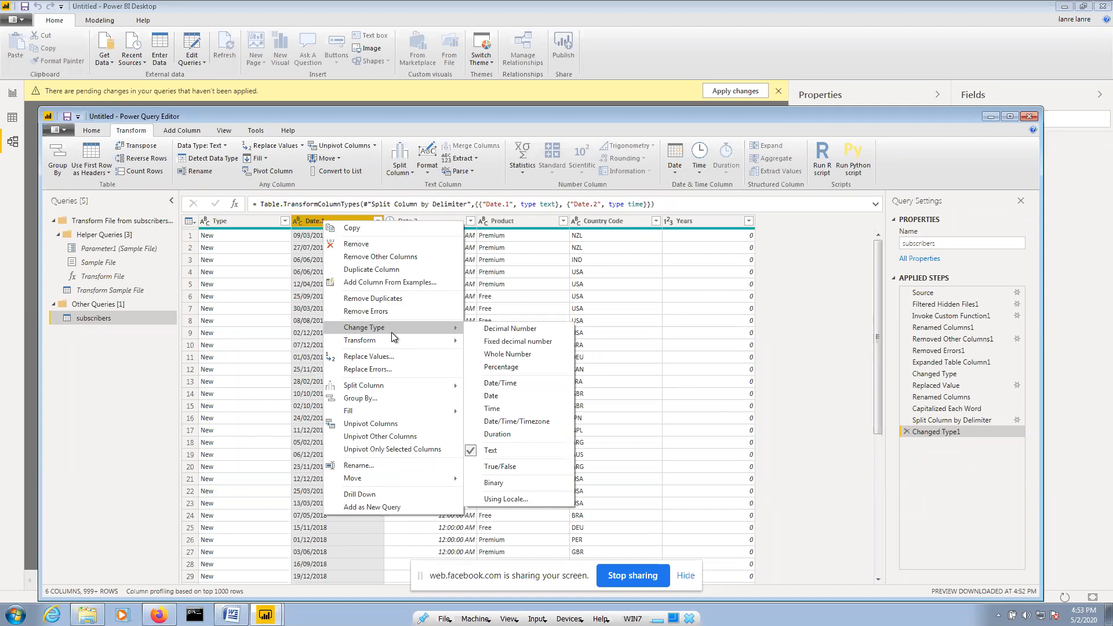
Change Date.1 to the Date type using the Yoruba (Nigeria) locale
click(530, 502)
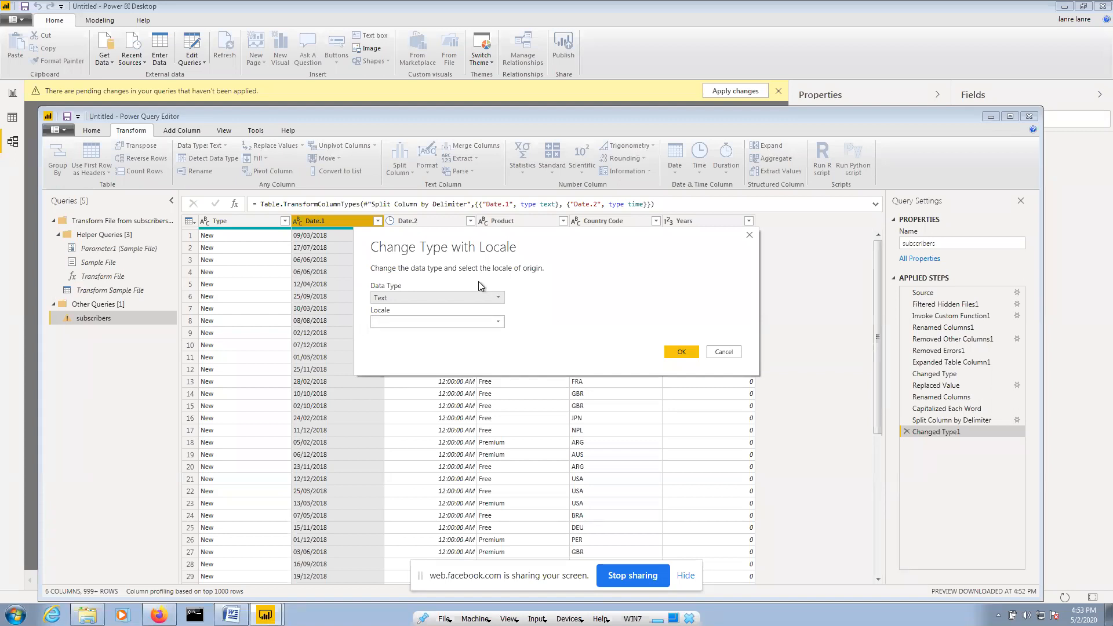
click(471, 300)
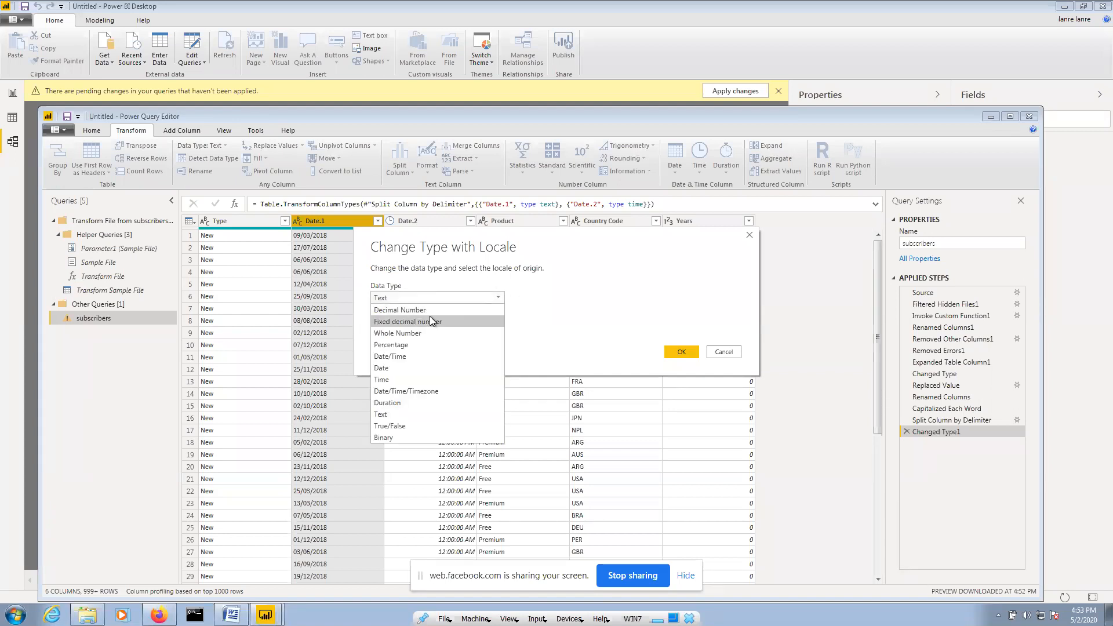
click(422, 368)
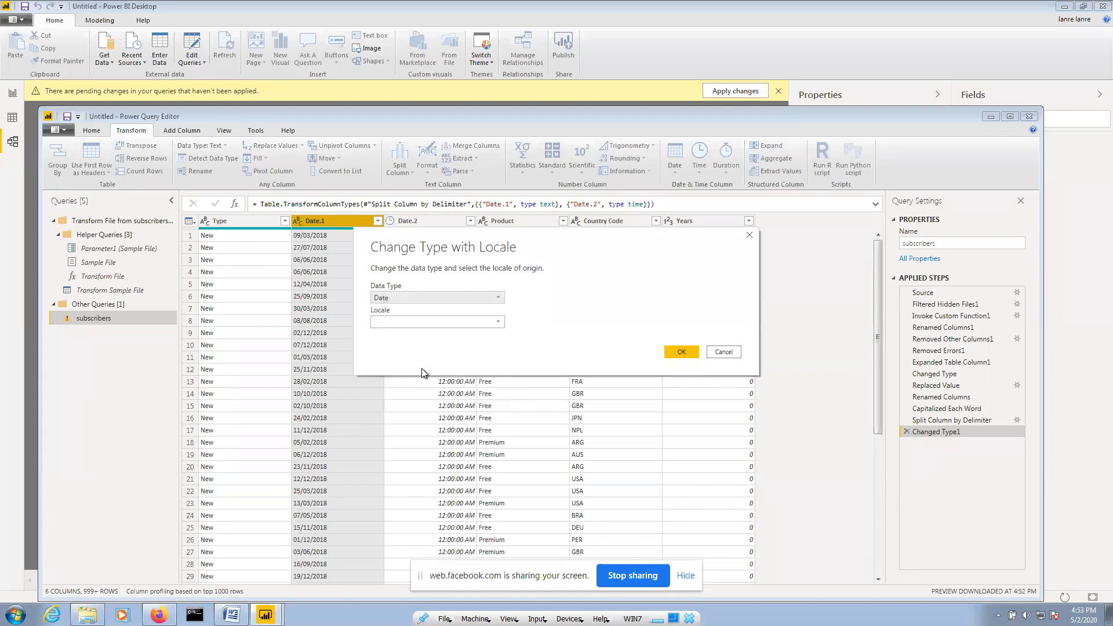
click(432, 321)
drag(569, 347, 571, 551)
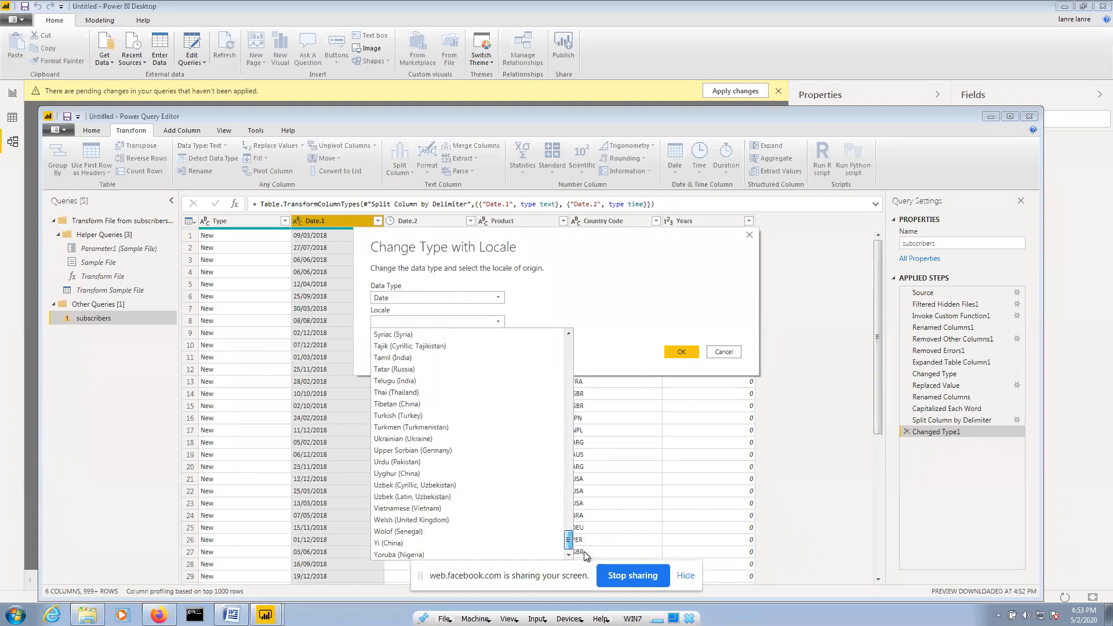
click(444, 553)
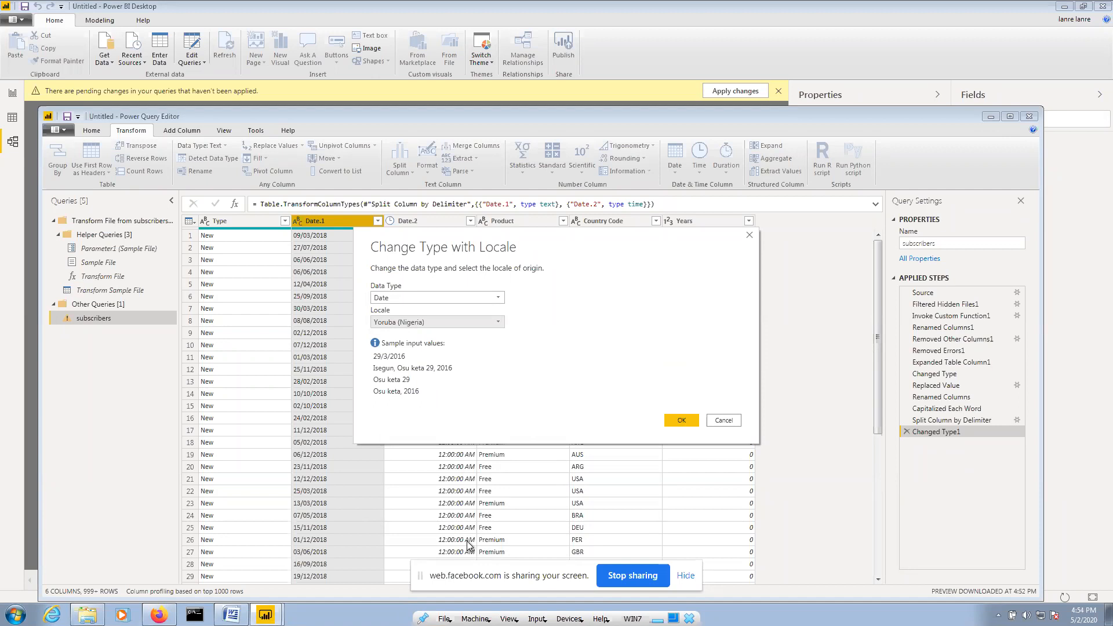
click(681, 425)
click(682, 419)
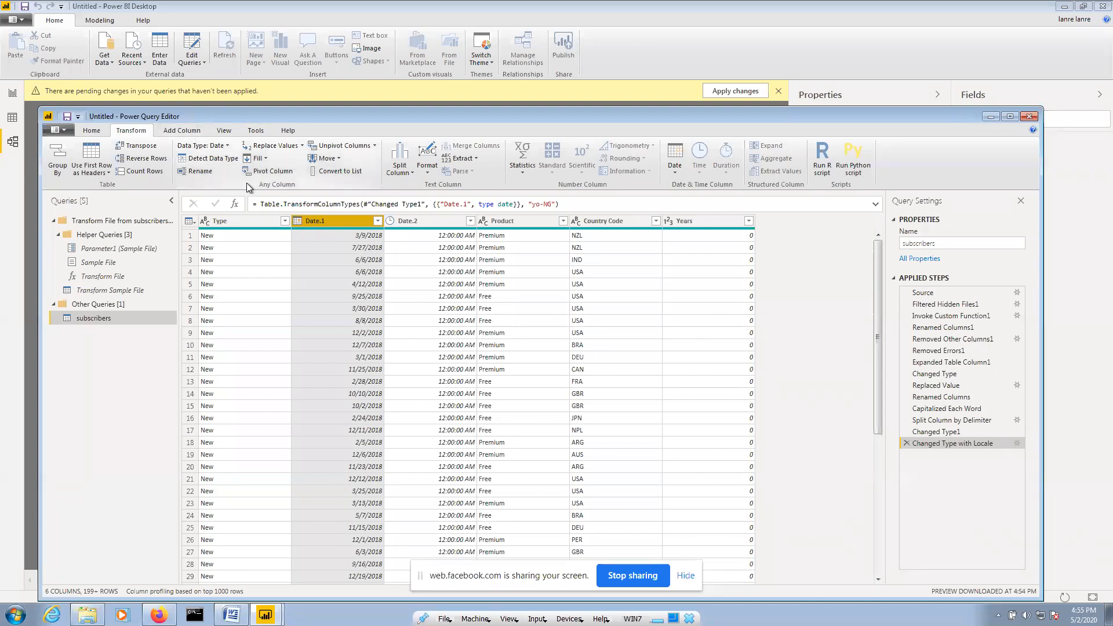
Switch between the Home and Transform ribbons, then open the Power Query Editor File menu
click(93, 130)
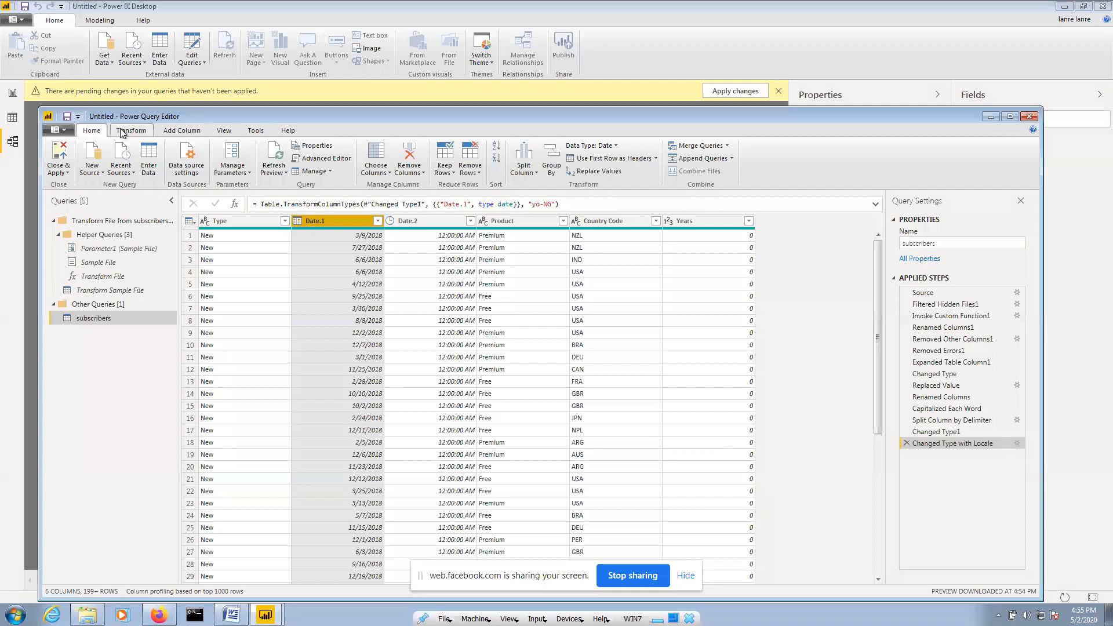
click(130, 131)
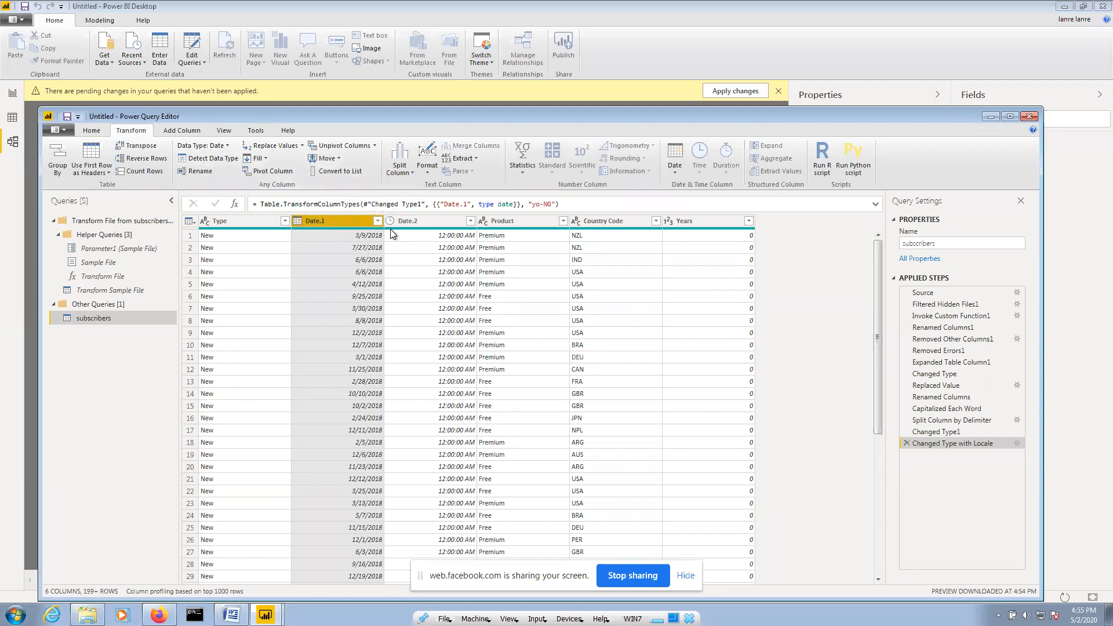
mouse_move(398, 233)
click(67, 134)
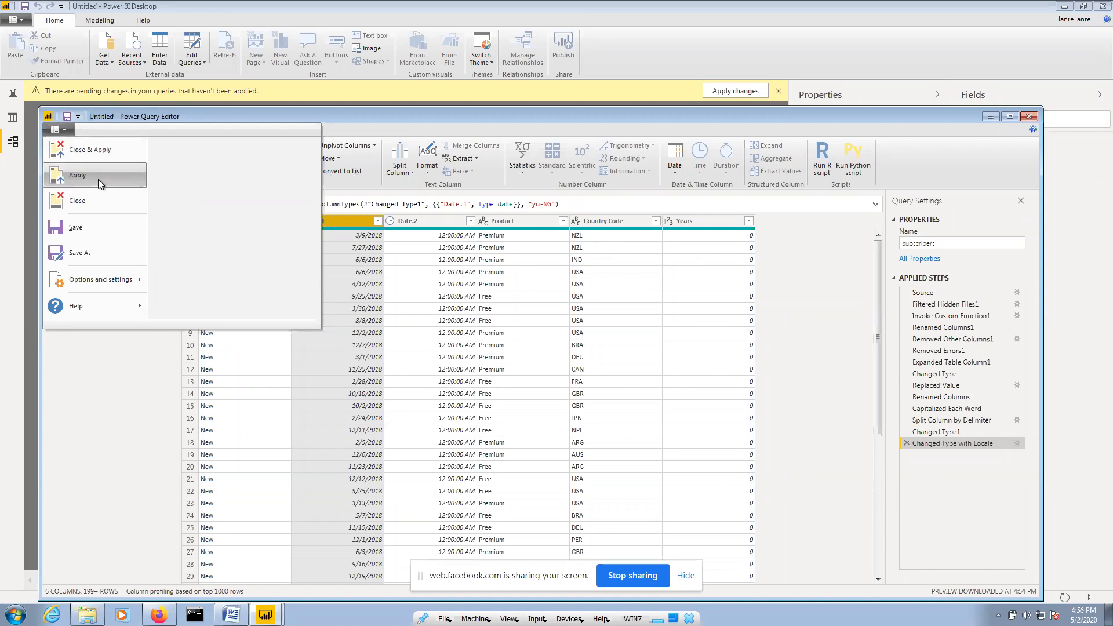
Close & Apply the query edits to load subscribers, then go to Report view
click(95, 152)
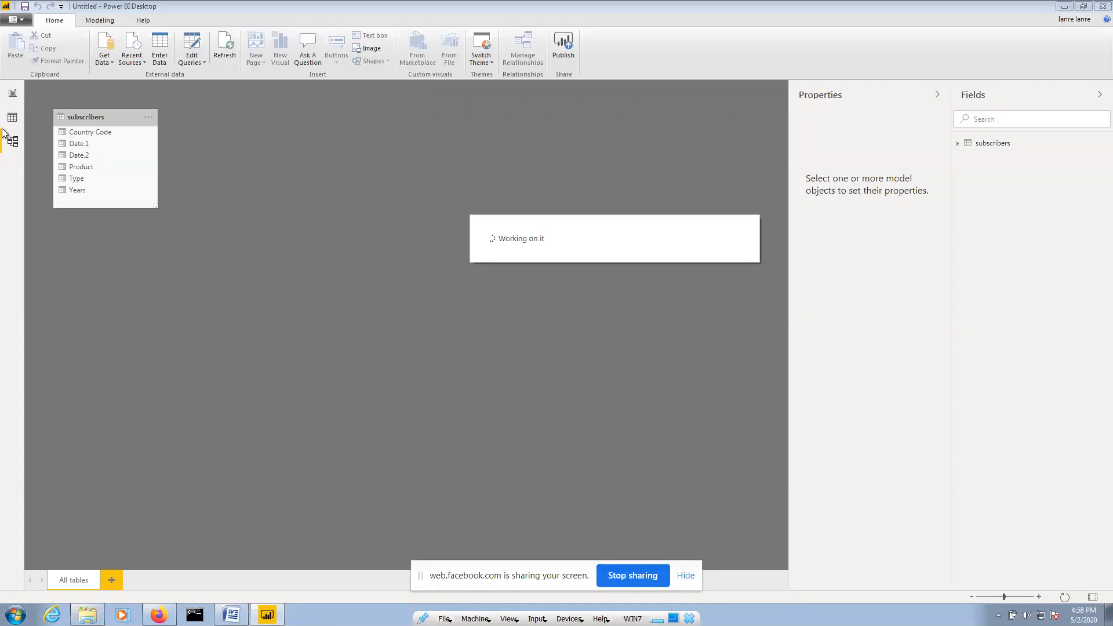
click(11, 99)
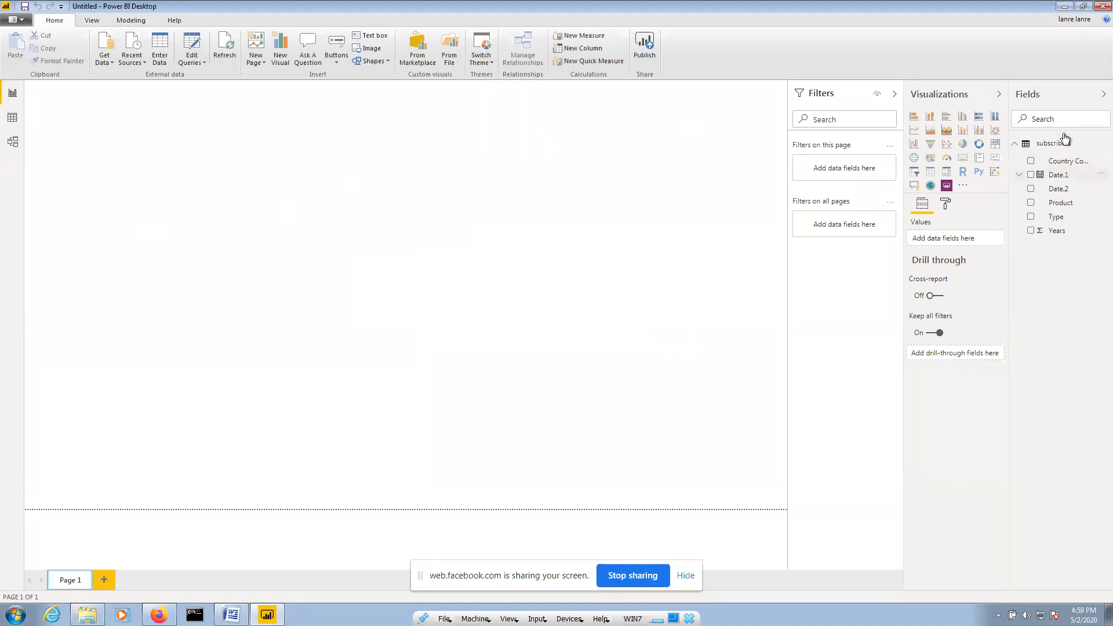
Select the subscribers table, switch to Model view, and drag its card onto the diagram
click(1015, 145)
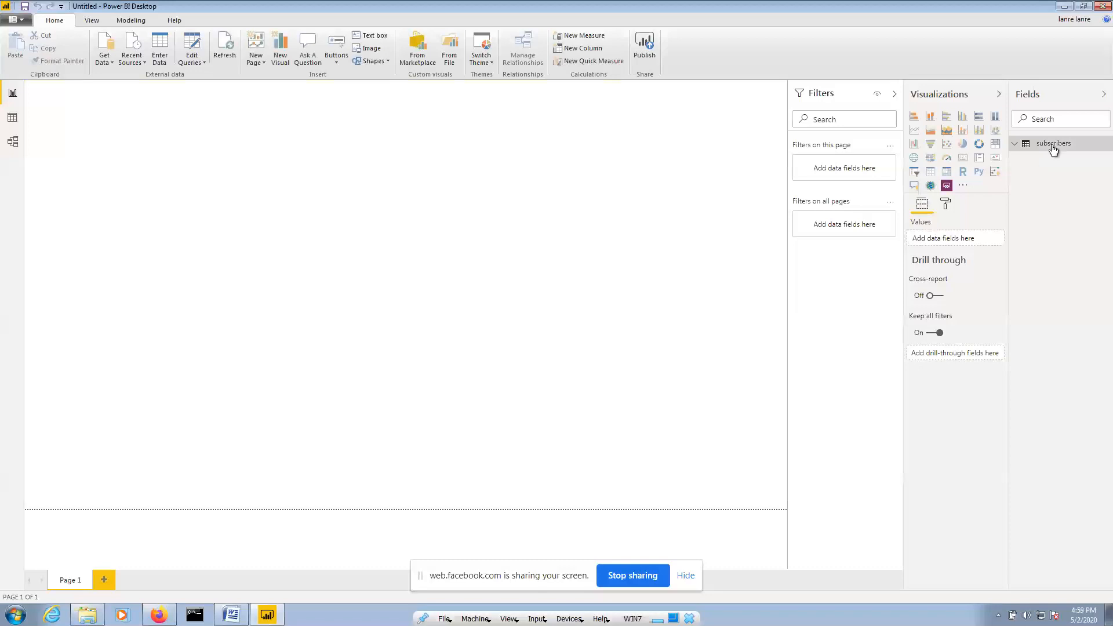
click(1016, 146)
click(1016, 146)
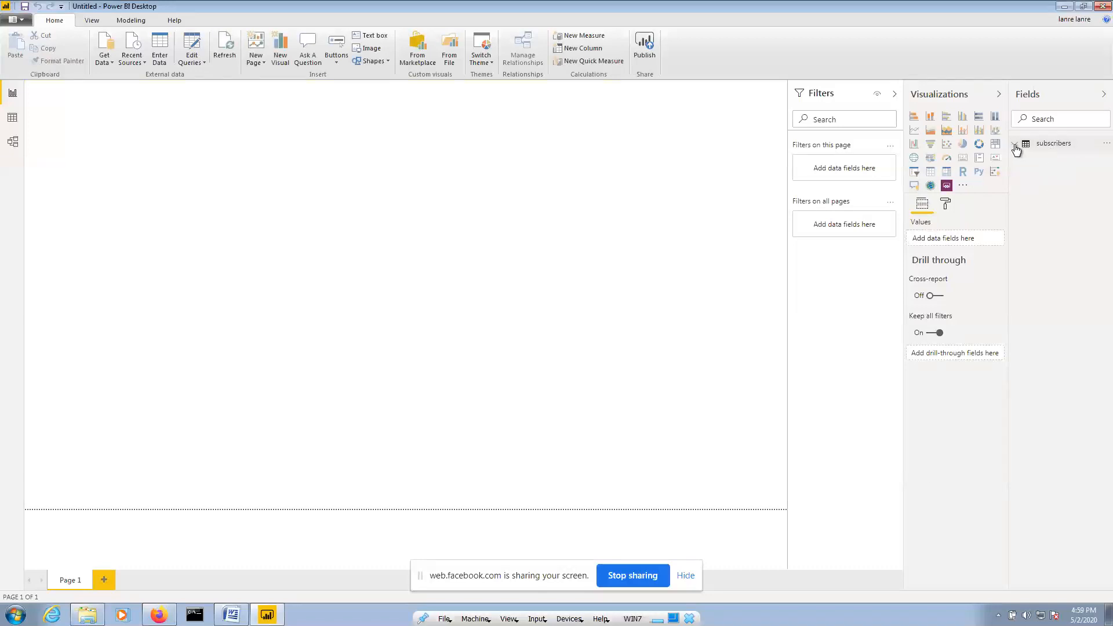
click(1055, 149)
click(9, 144)
drag(95, 118, 149, 130)
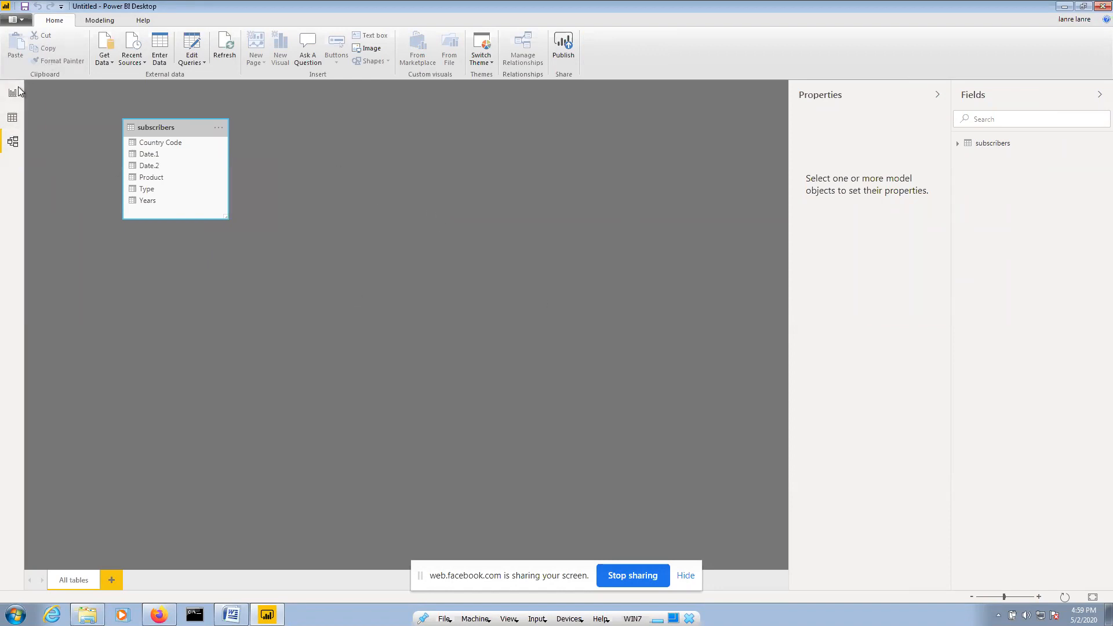
Open Data view and select the subscribers table to display its rows
click(12, 118)
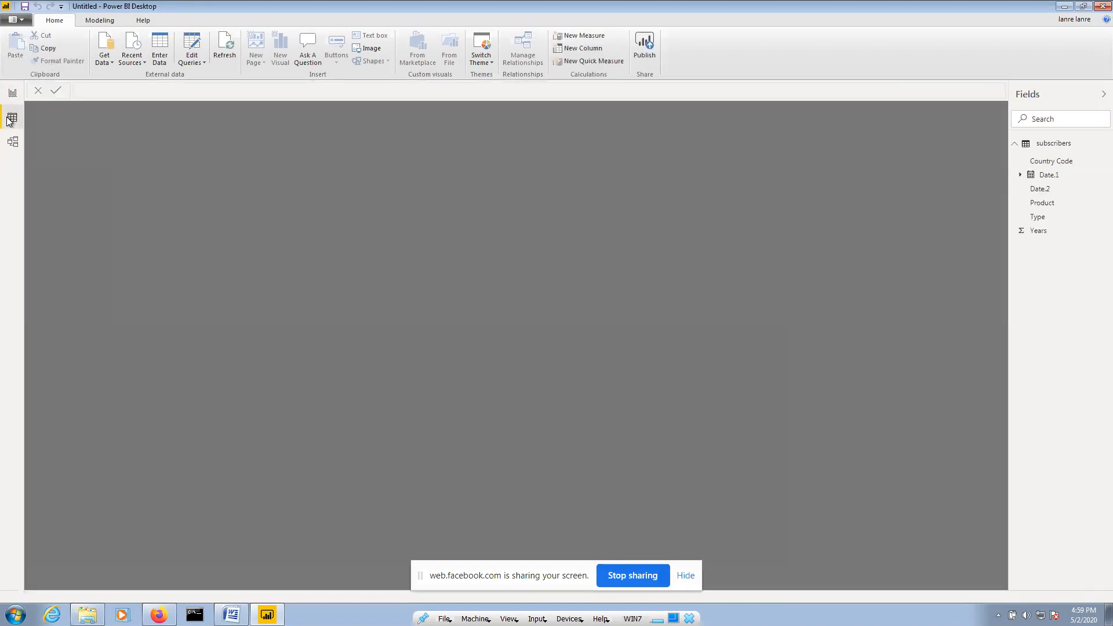
click(1050, 146)
double_click(1050, 146)
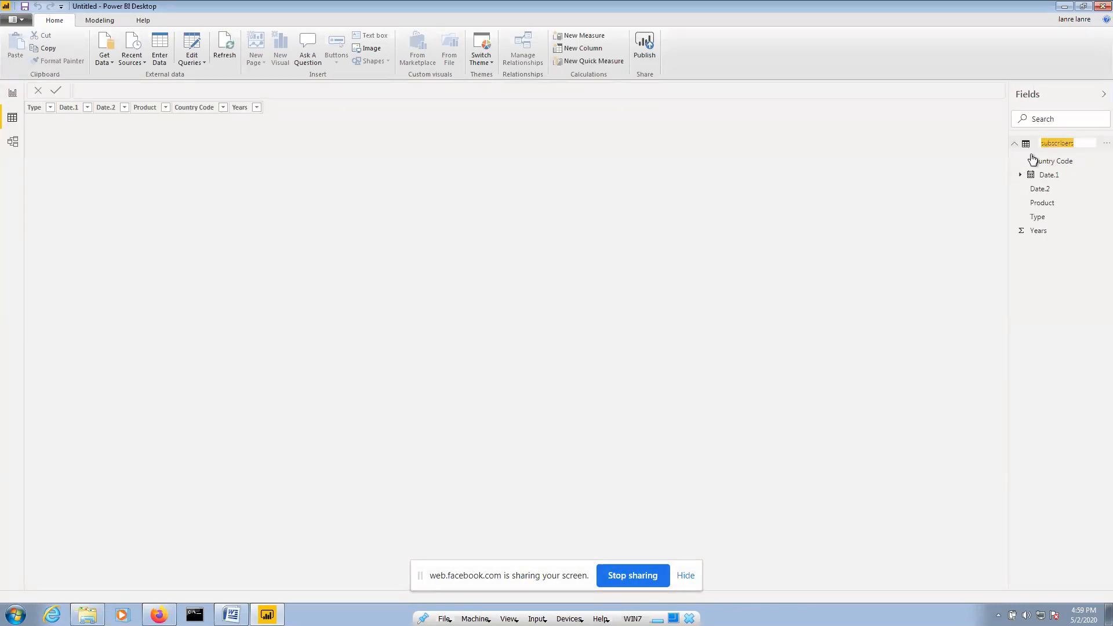
click(817, 210)
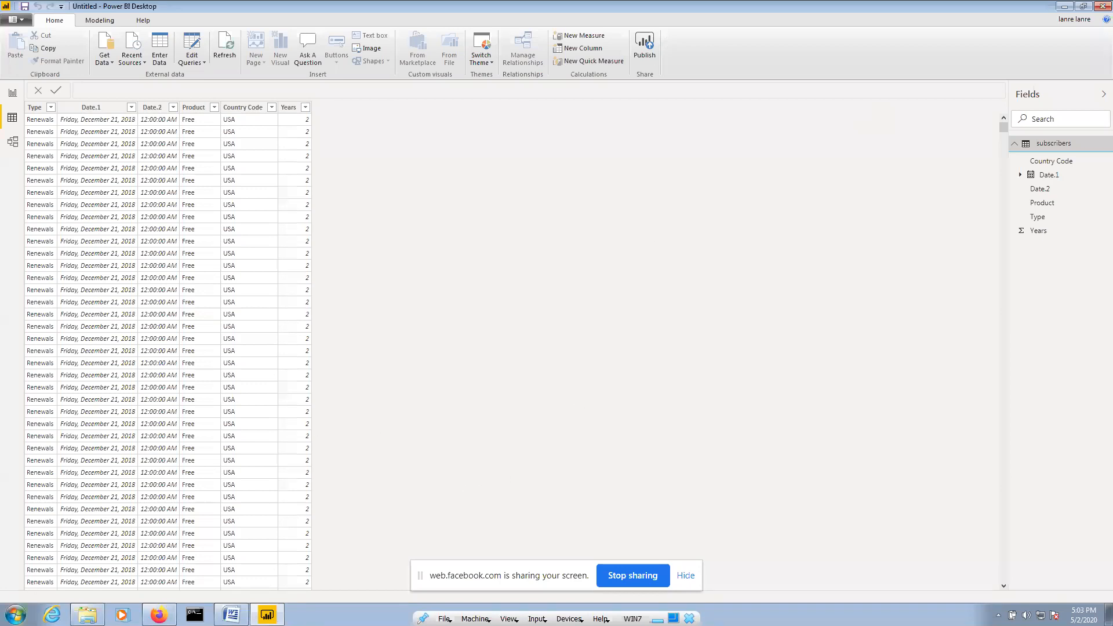
click(16, 615)
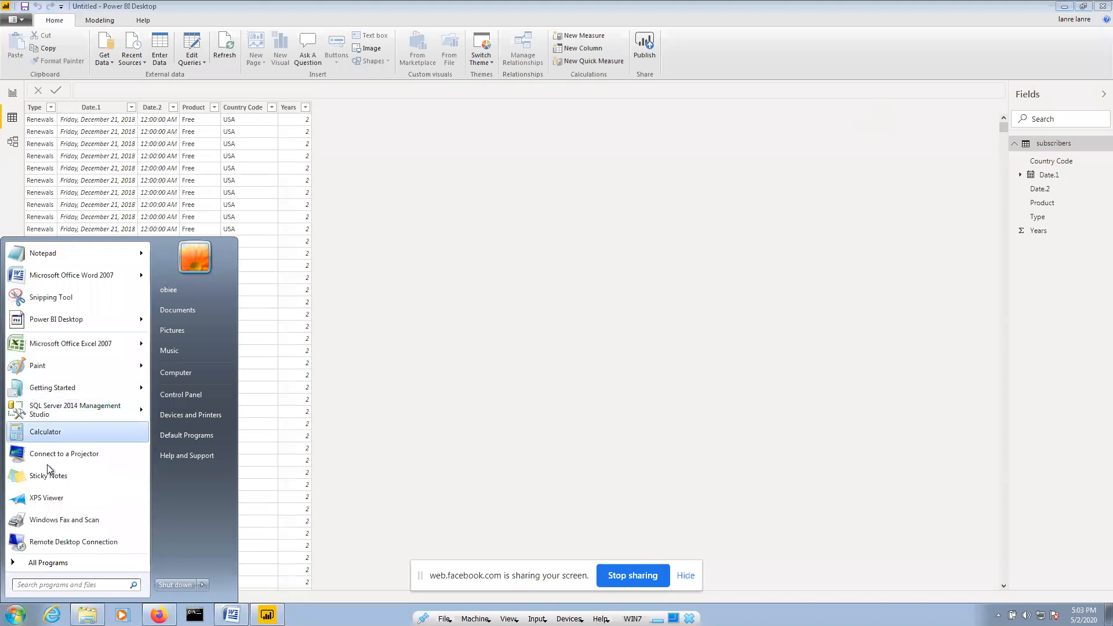
Open Notepad and type a phone number into a new note
click(68, 259)
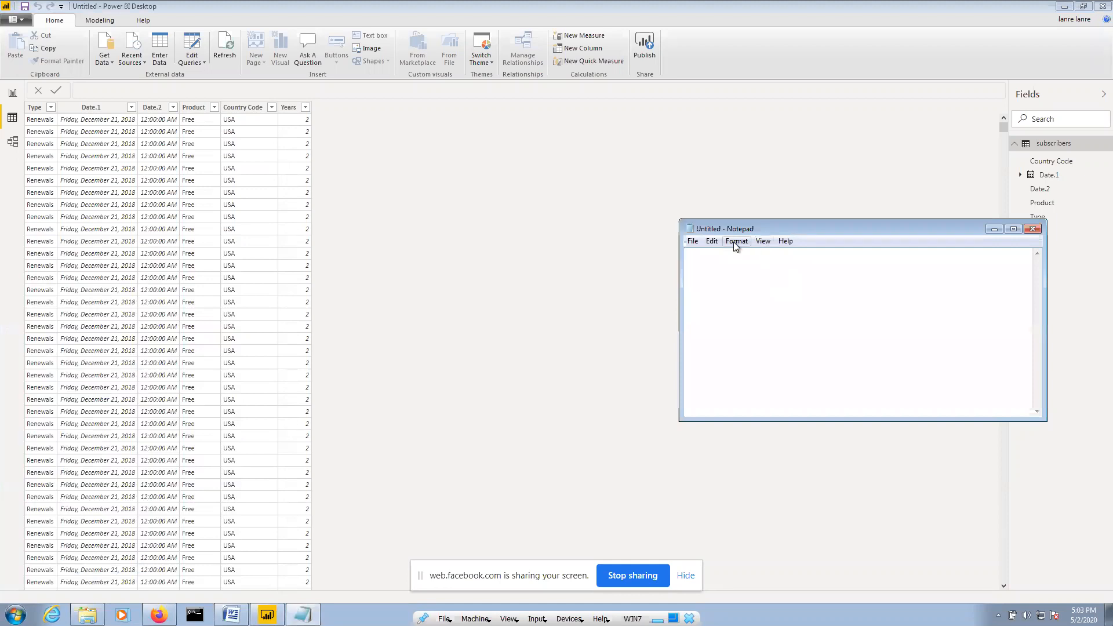
drag(780, 229, 518, 157)
Set the phone number's font size to 20, then return to Firefox
double_click(475, 180)
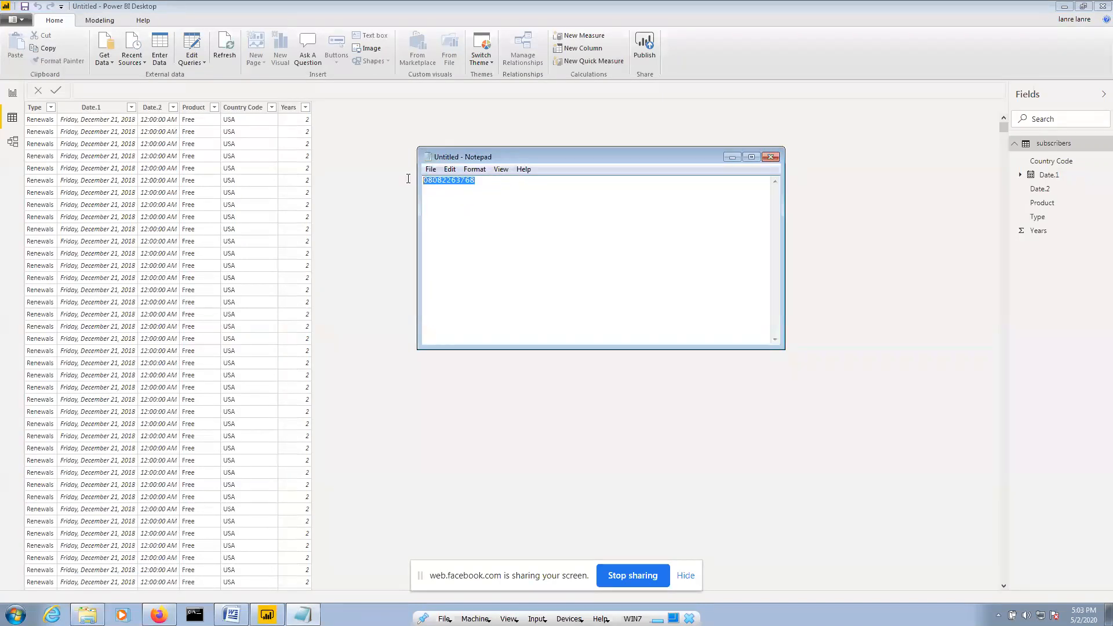
click(474, 169)
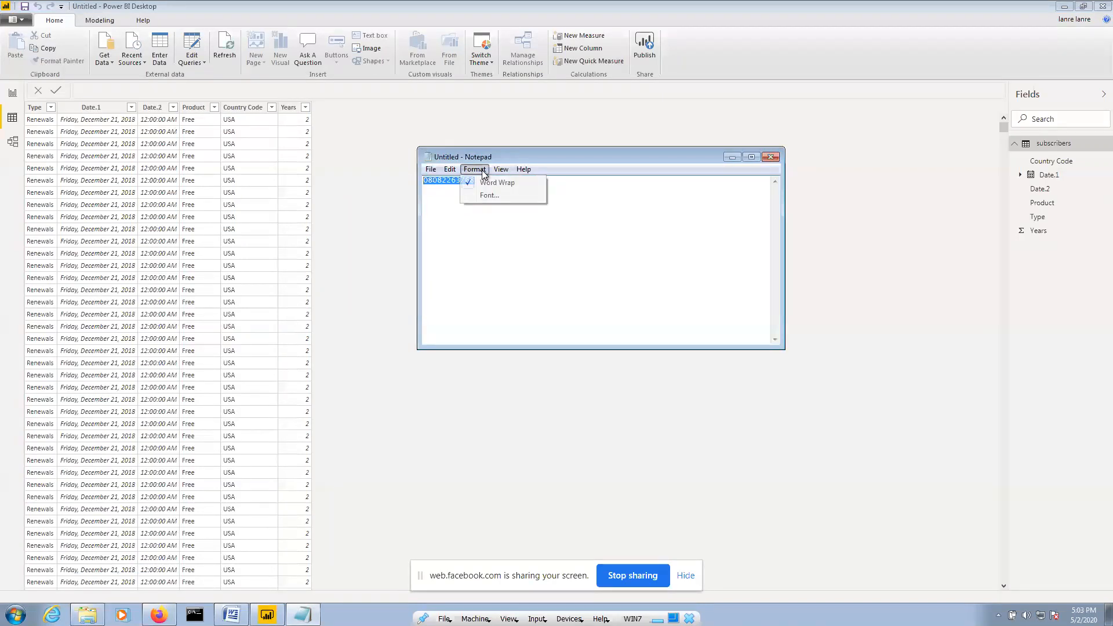
click(487, 196)
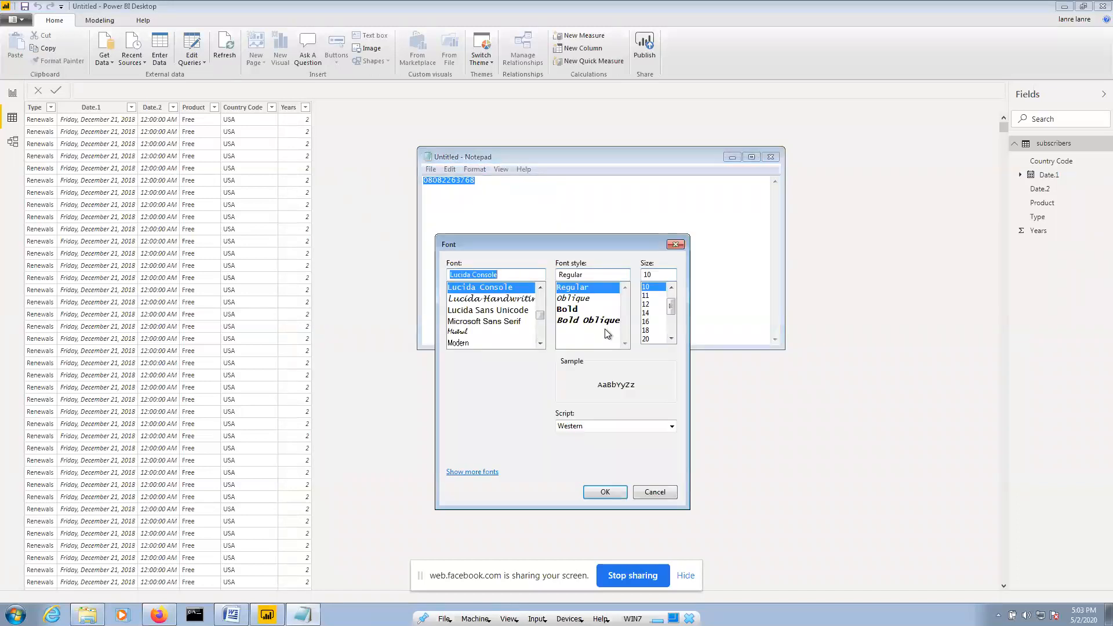
click(648, 339)
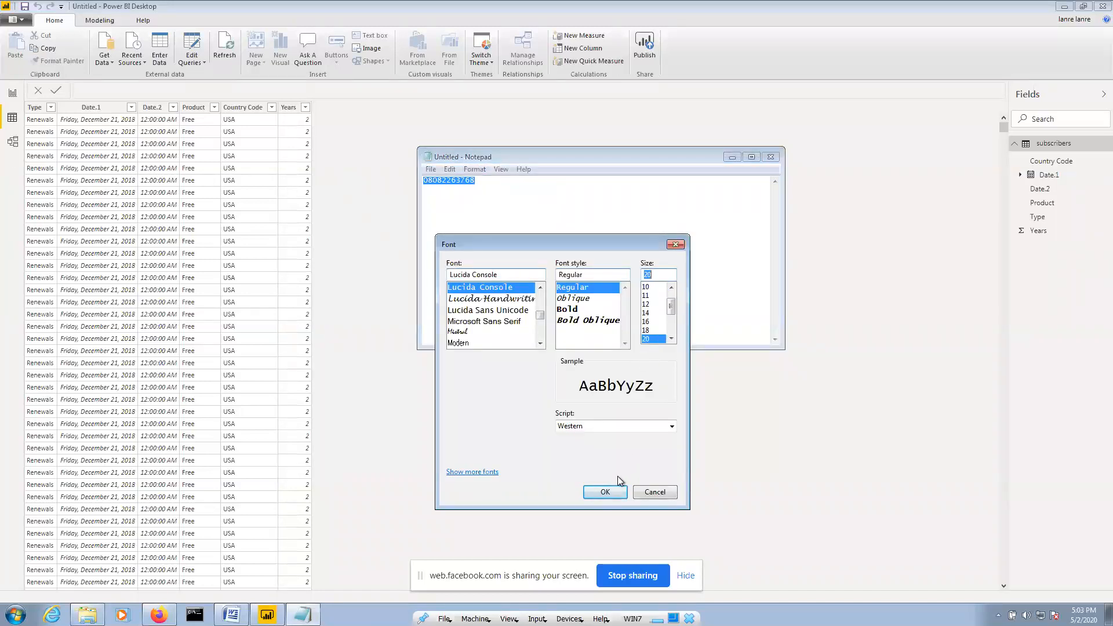
click(606, 492)
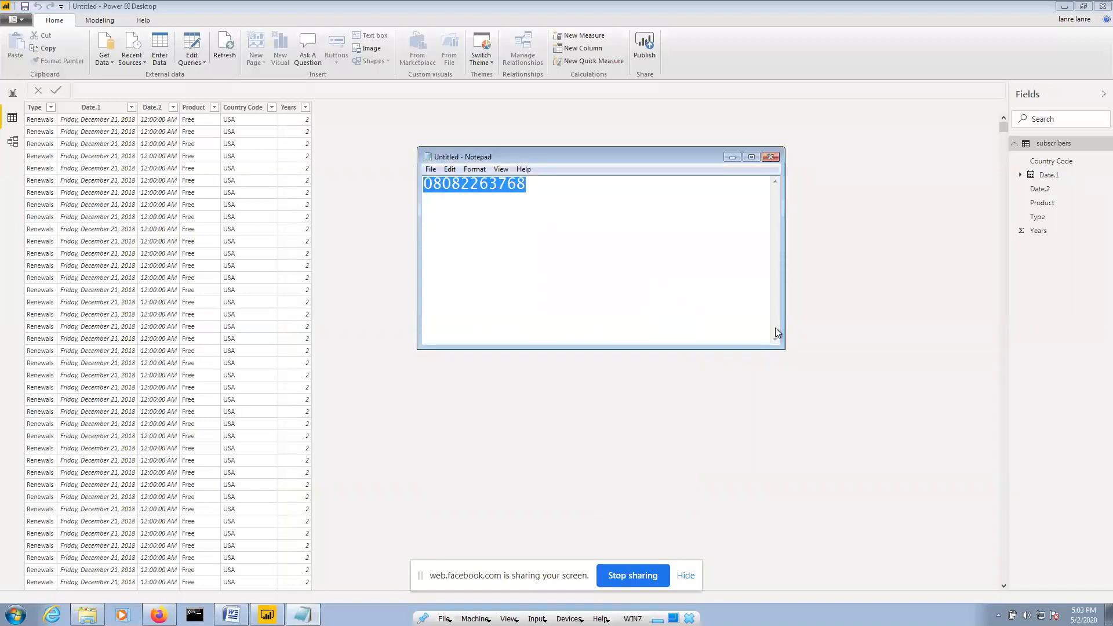
click(578, 252)
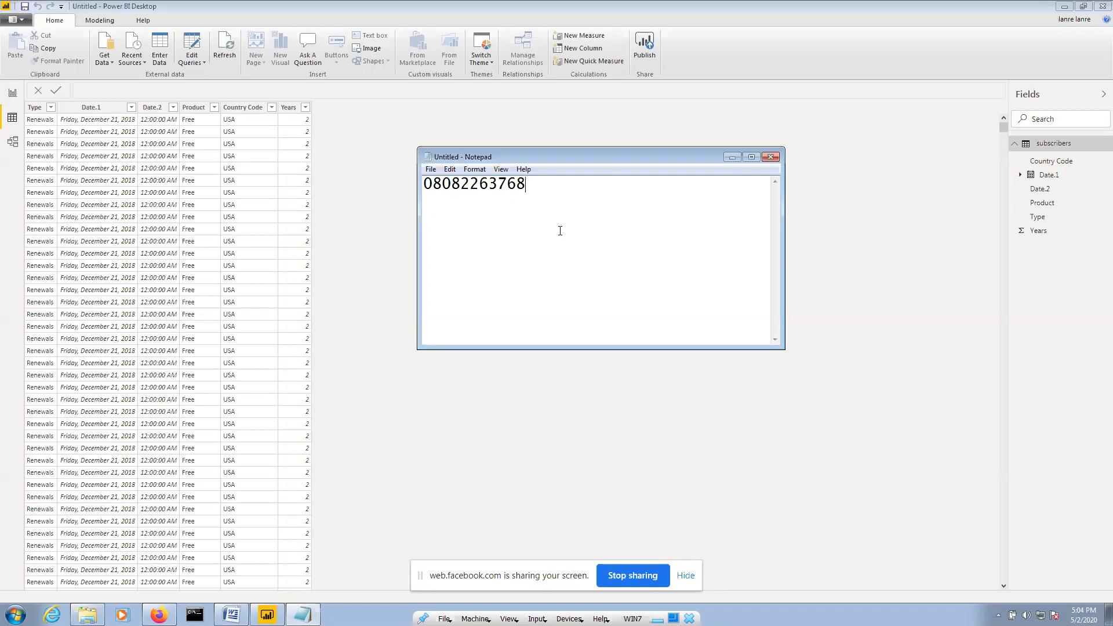
click(159, 614)
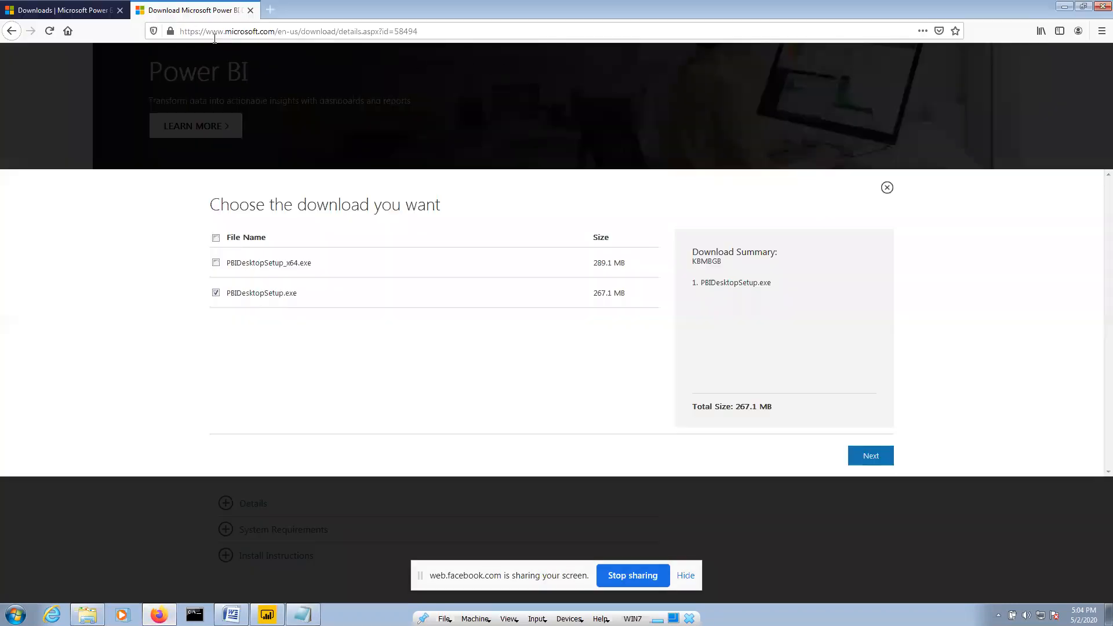
Search Google for 'team viewr', open the TeamViewer site, and stop screen sharing
click(213, 32)
text(google.com)
key(Return)
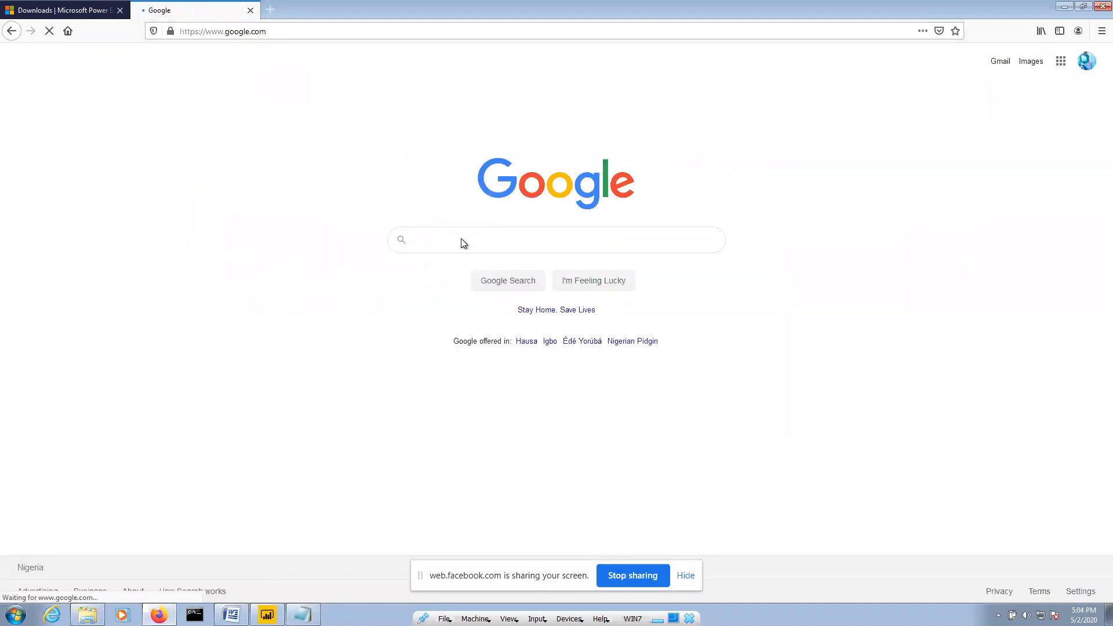
text(te)
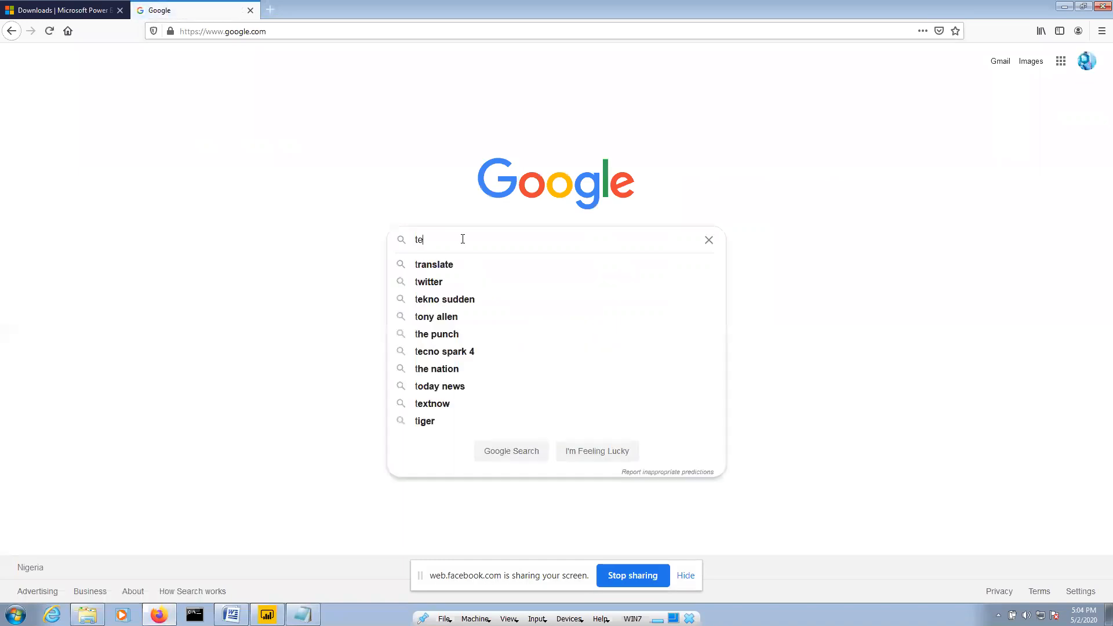
text(am viewr)
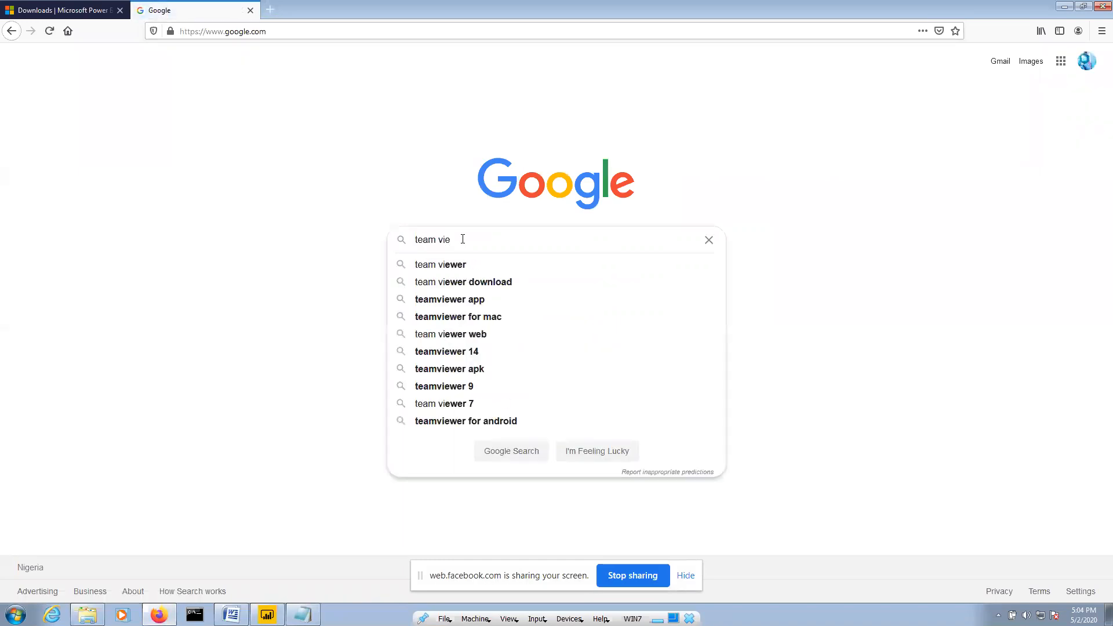
key(Return)
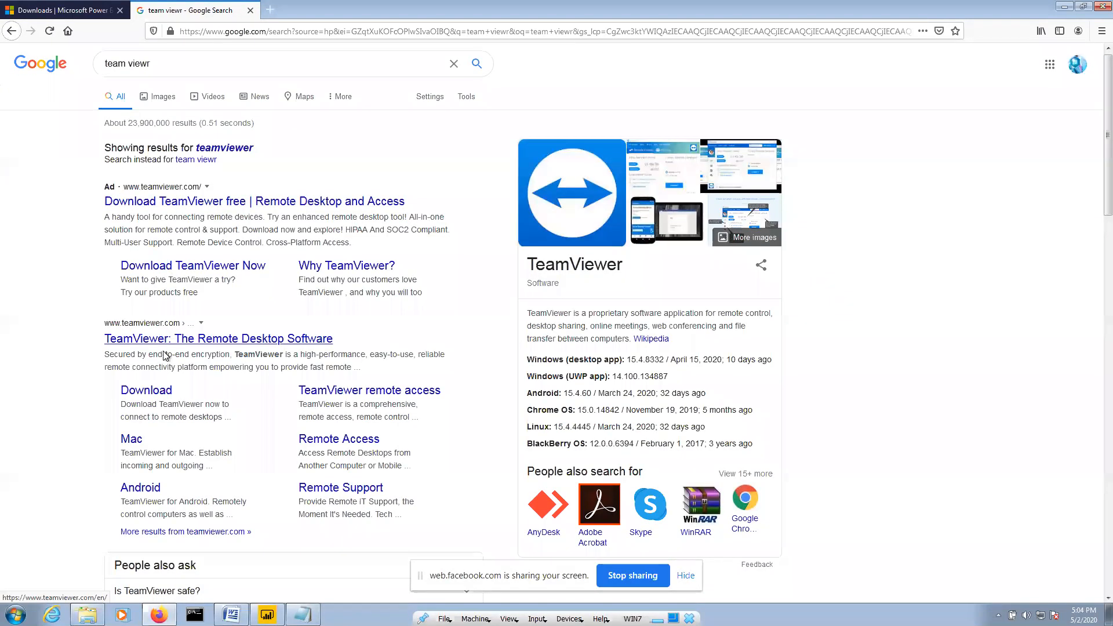
scroll(168, 351, down, 2)
click(180, 286)
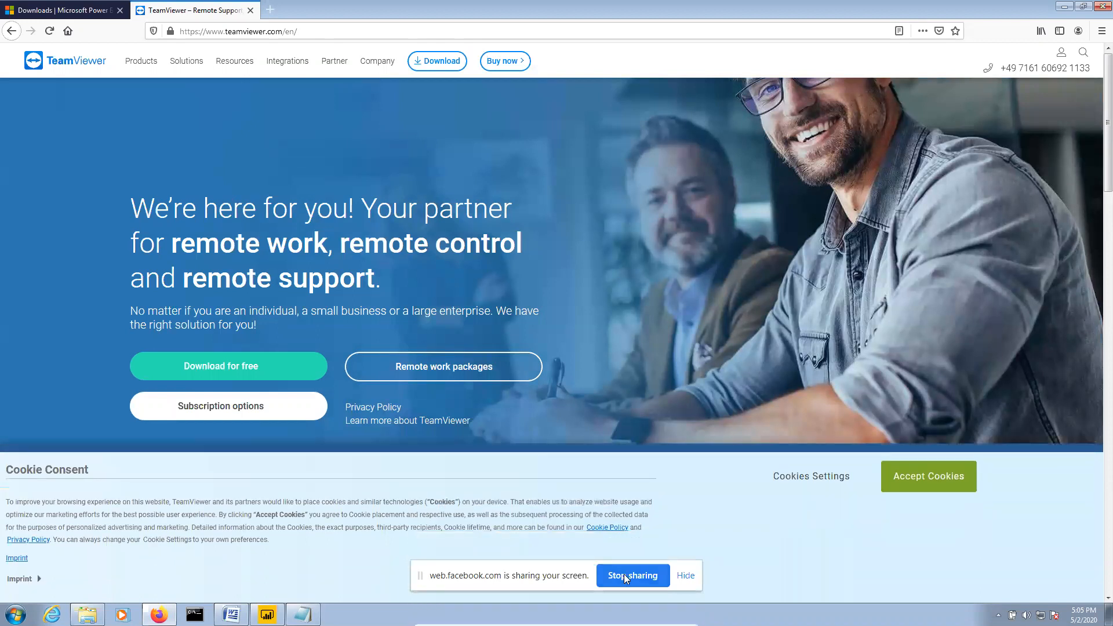
click(623, 574)
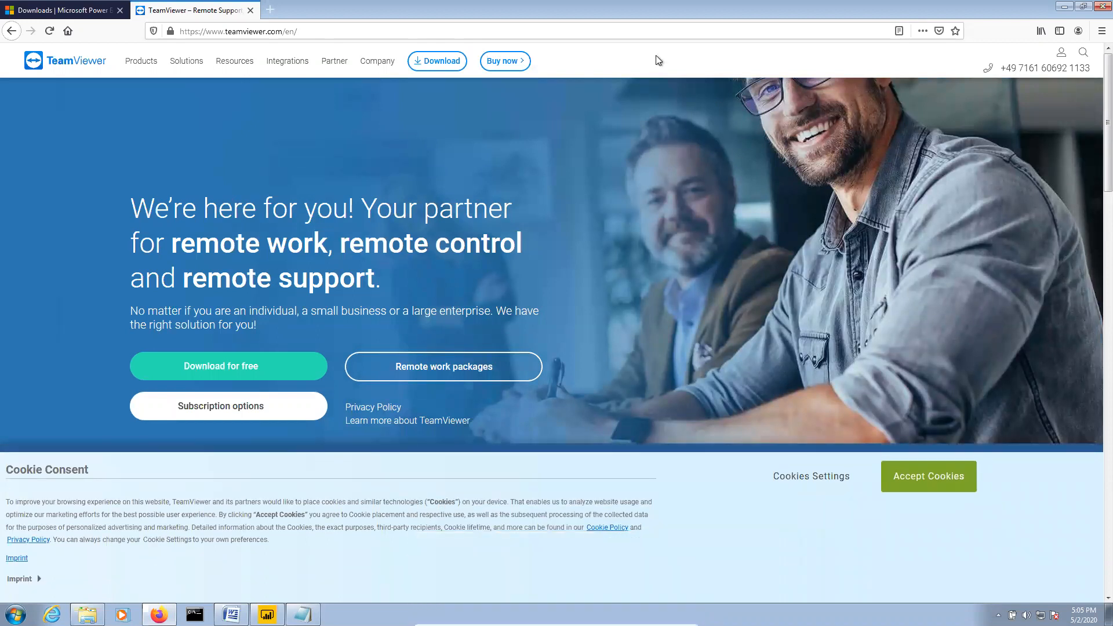